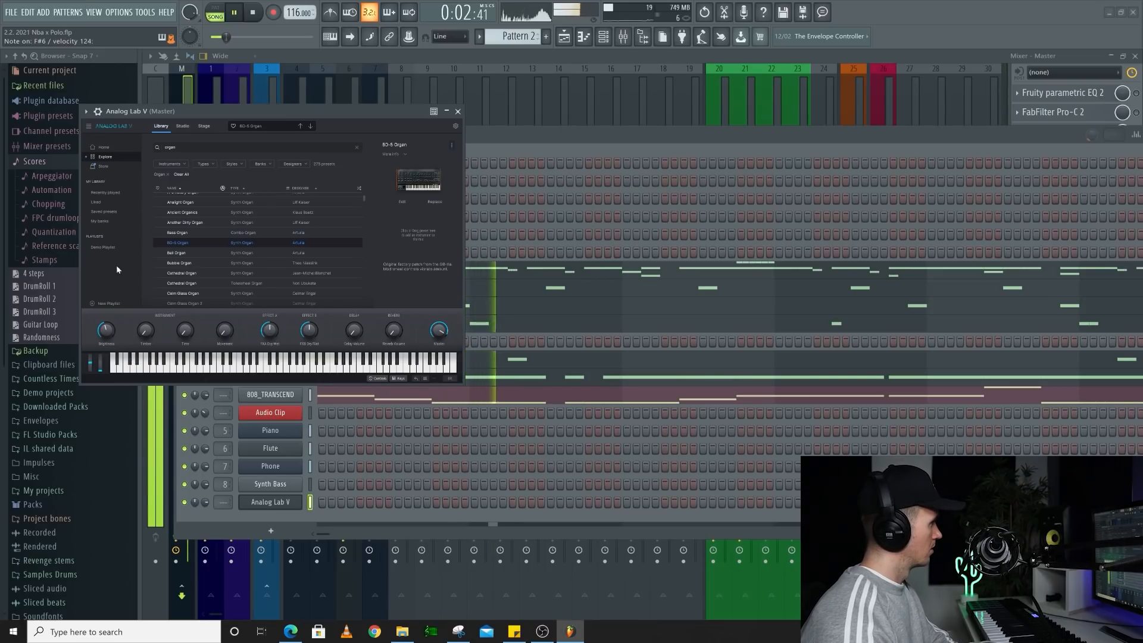
Audition the Bell Organ and Bubble Organ presets in Analog Lab V while the song plays.
click(183, 254)
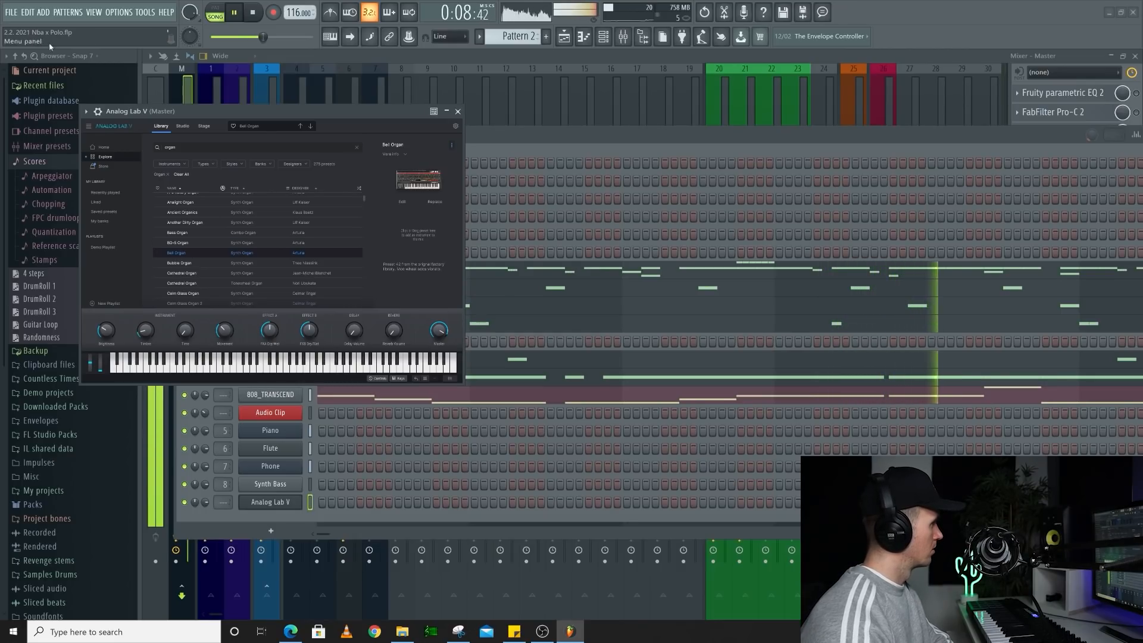
click(197, 264)
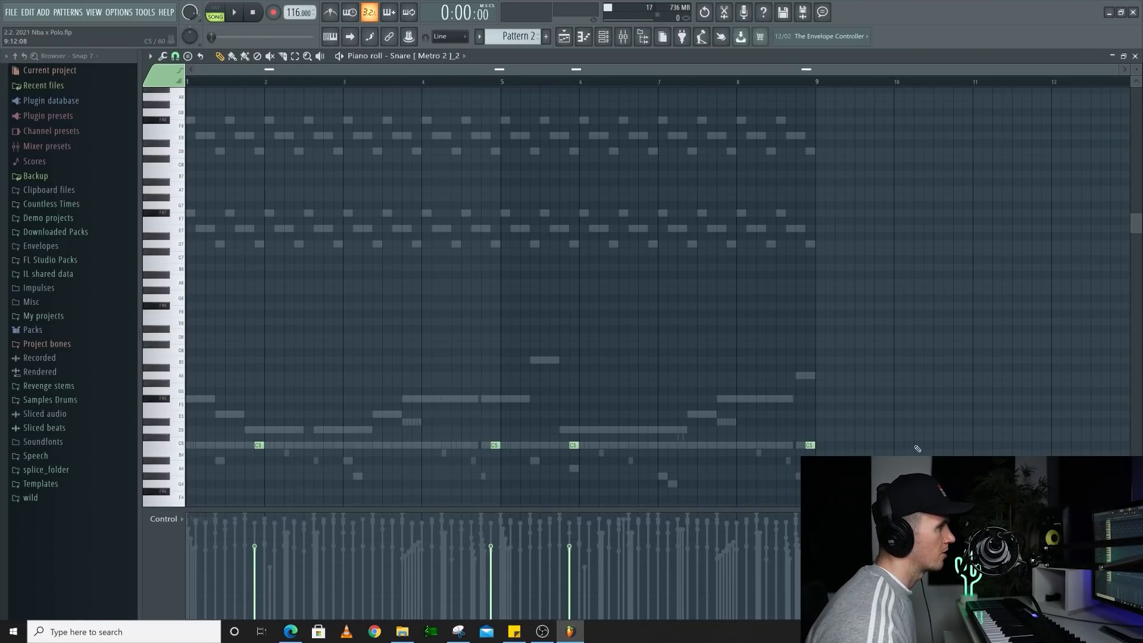
Play back the song and add another snare hit on the C5 row in bar 4.
key(space)
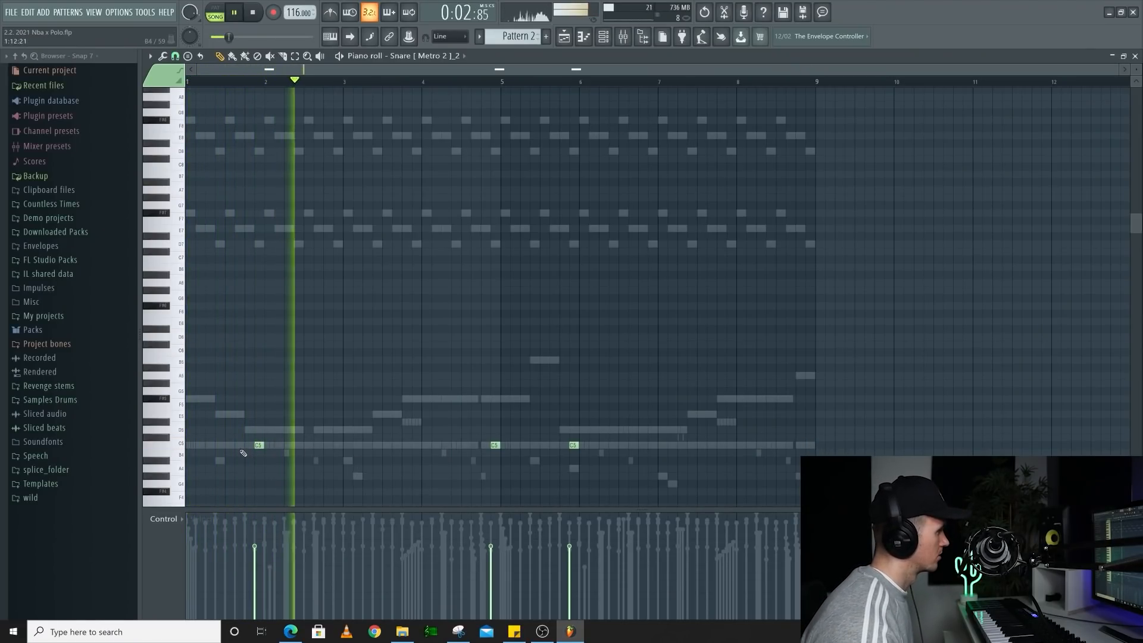
click(434, 446)
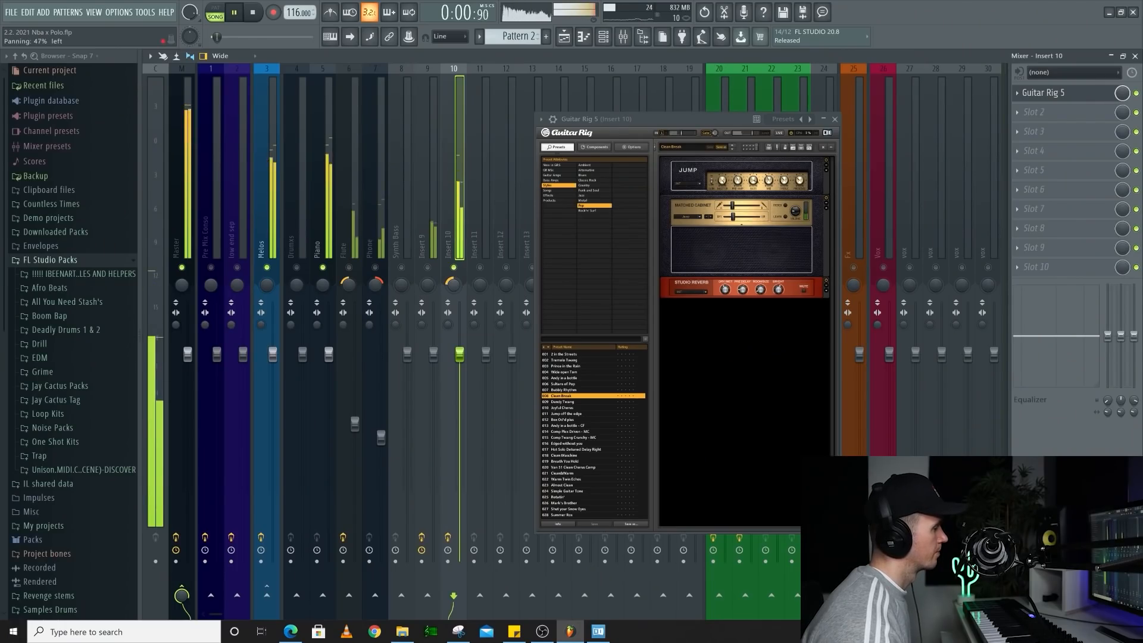
Load ValhallaVintageVerb into effect slot 2 of mixer insert 10, after Guitar Rig 5.
click(1096, 112)
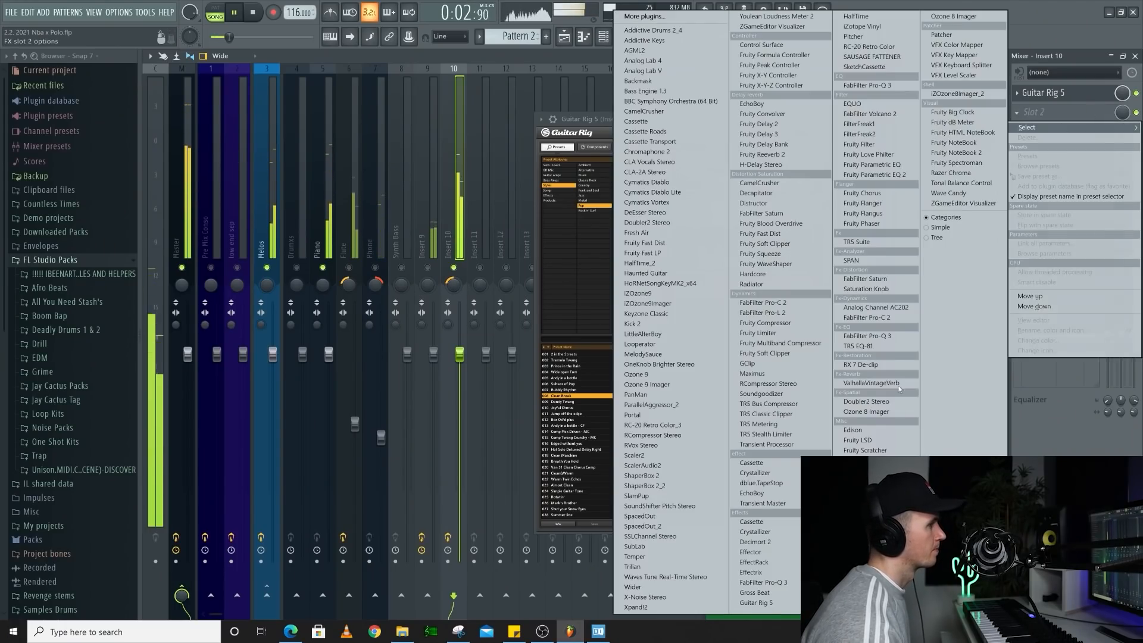
click(872, 383)
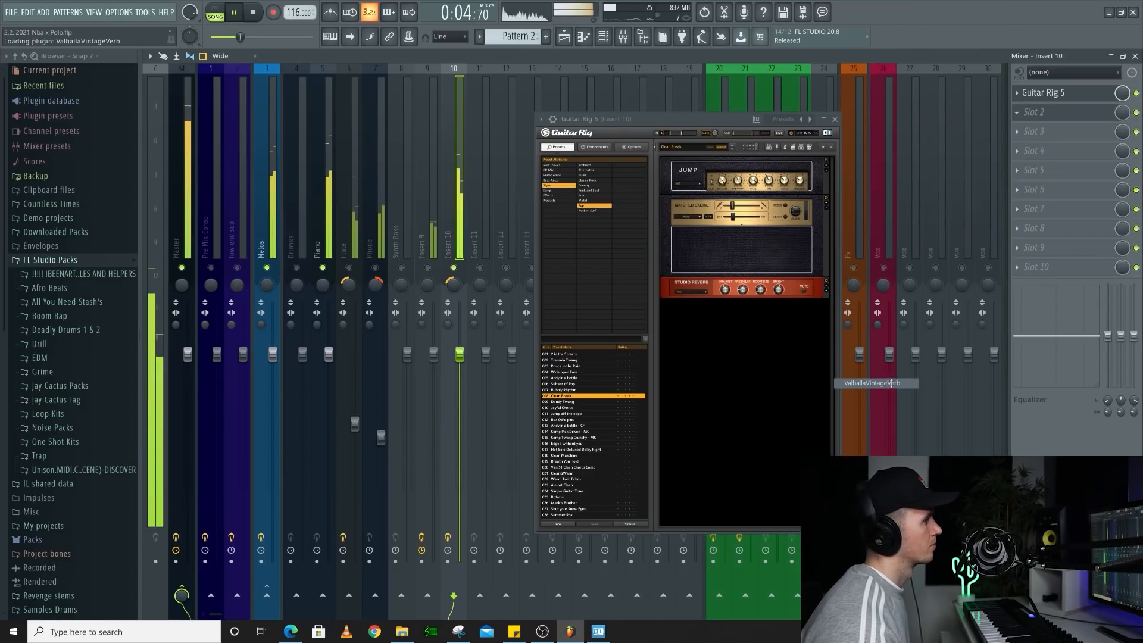
drag(151, 240, 175, 358)
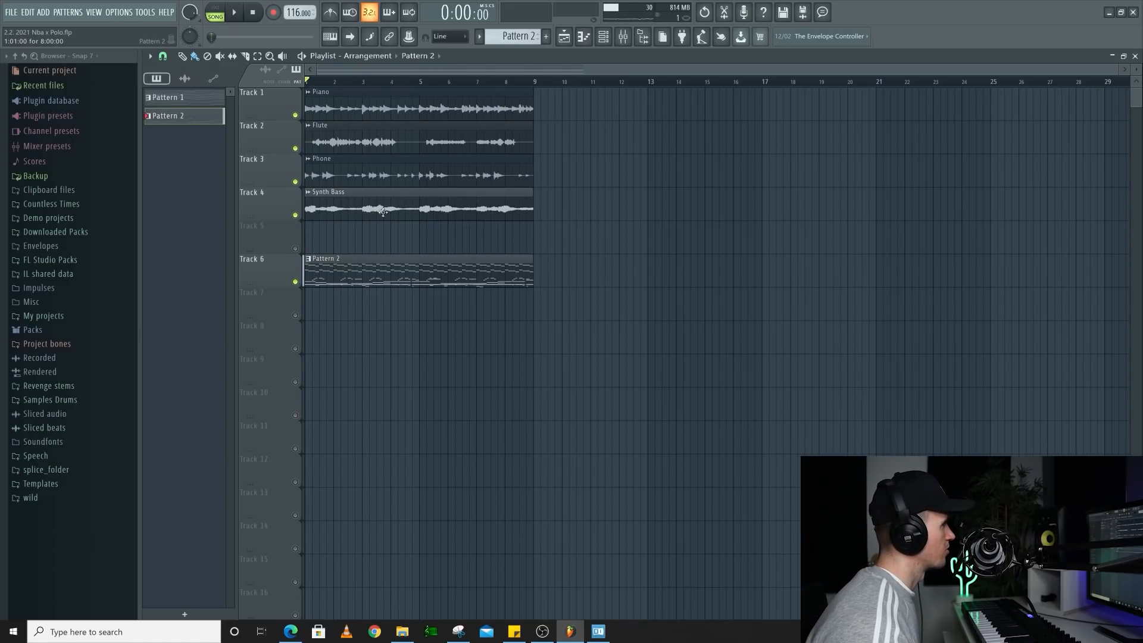
Split Pattern 2 by channel into separate instrument patterns.
click(481, 37)
click(560, 211)
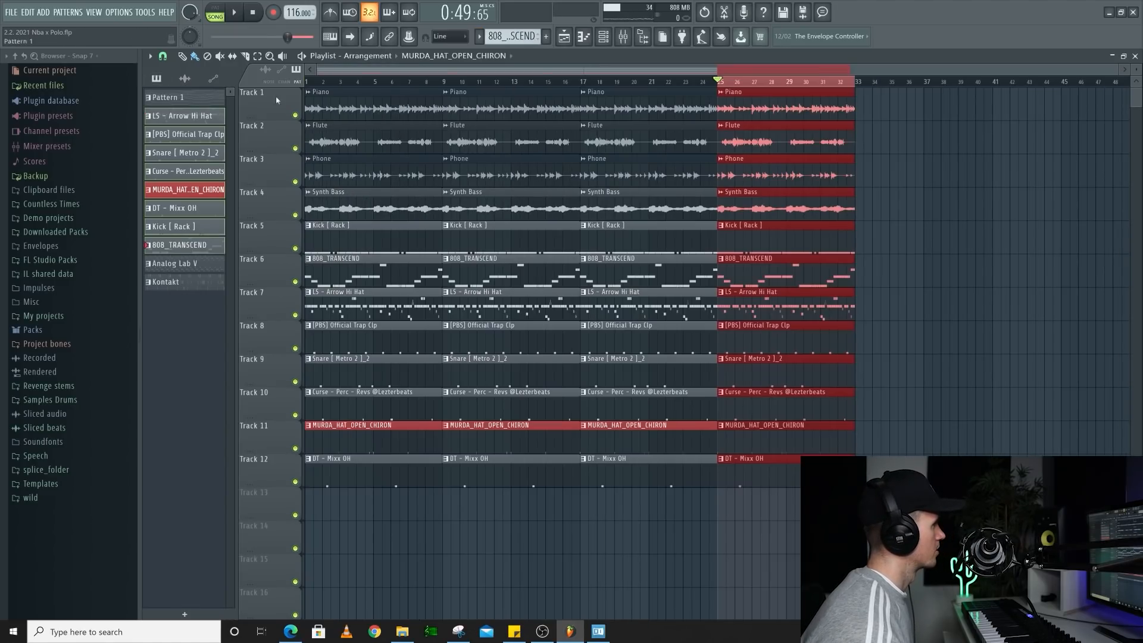
Delete the flute, phone and all drum and 808 clips from bars 1 to 8, leaving only Piano and Synth Bass.
drag(347, 241, 347, 546)
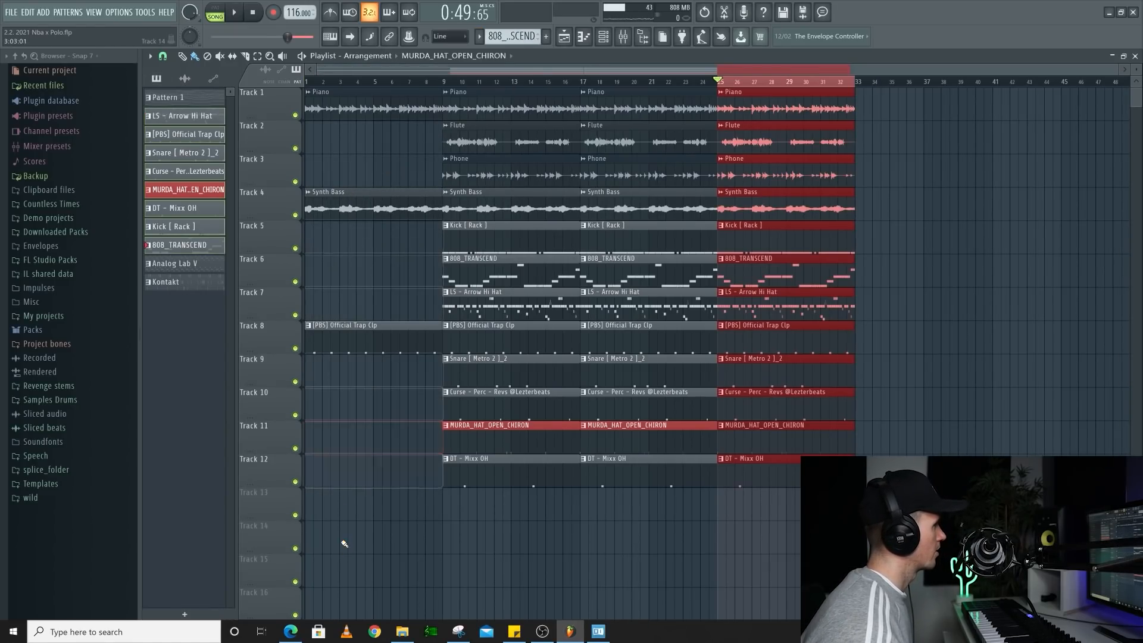
key(ctrl+d)
drag(367, 252, 362, 462)
key(ctrl+Return)
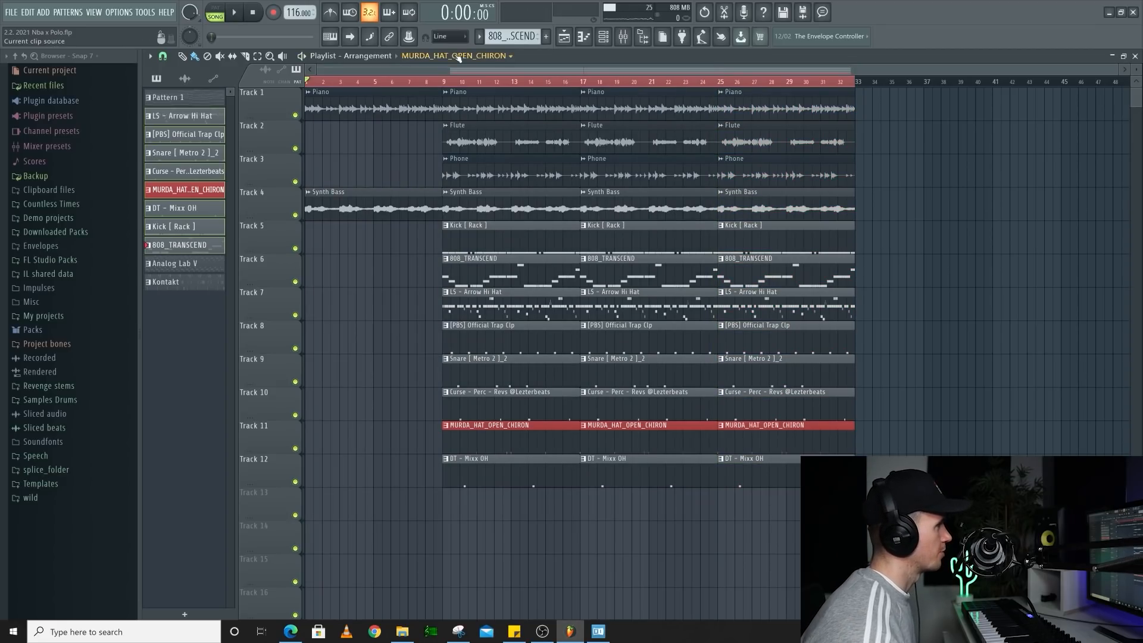
Show the channel rack and select Pattern 1 as the current pattern.
click(623, 37)
click(510, 37)
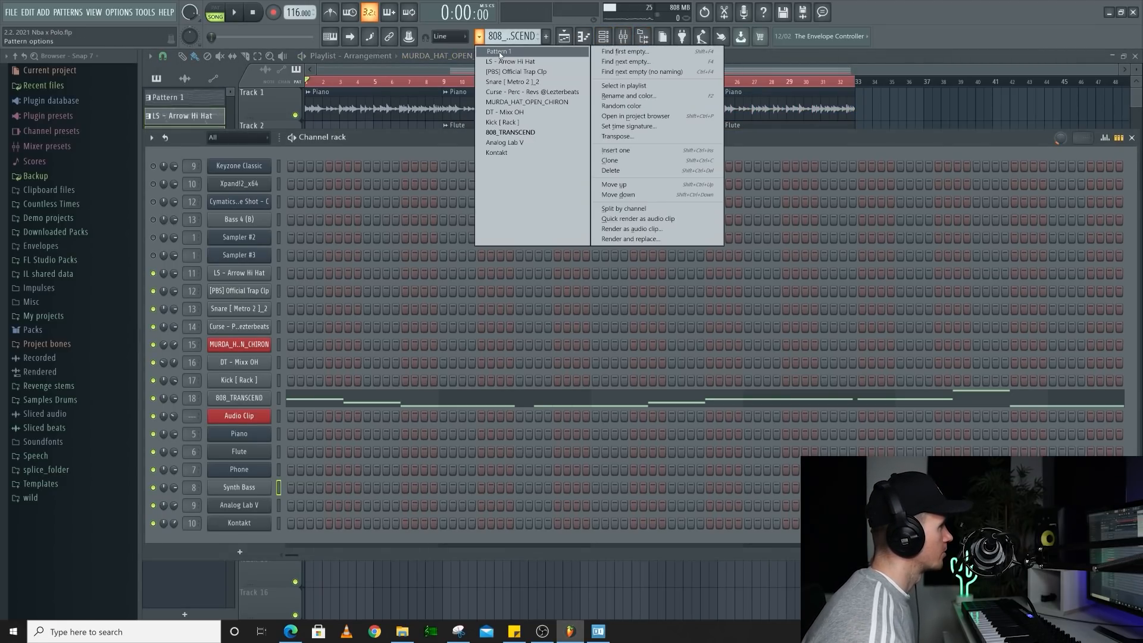
click(517, 55)
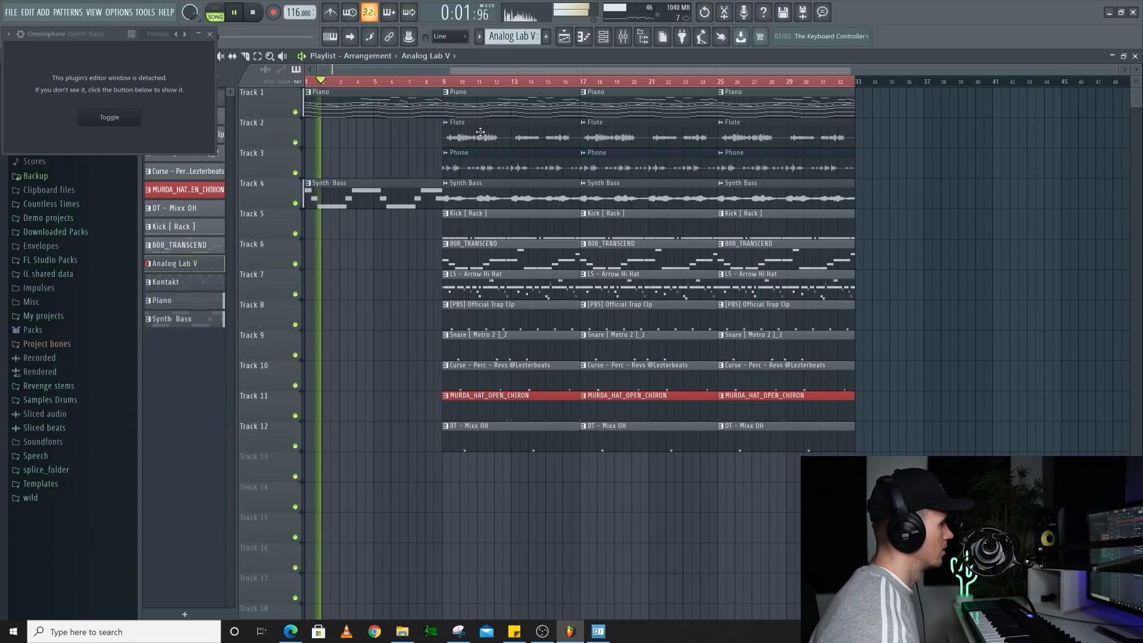
Place the Analog Lab V pattern on track 13 of the playlist at bar 9.
drag(187, 269, 447, 464)
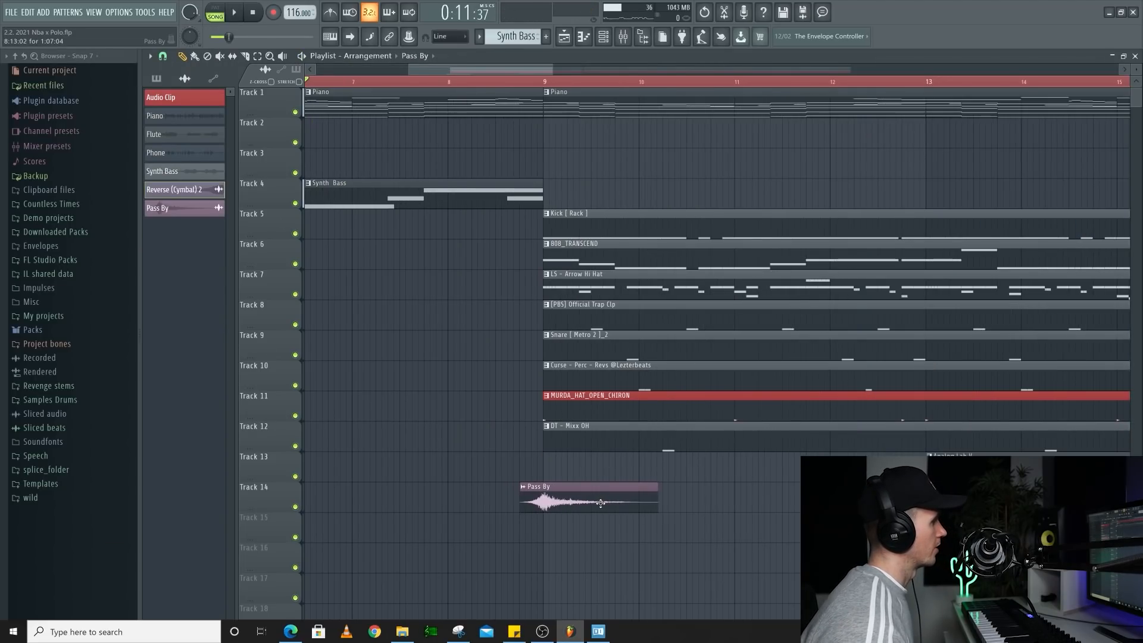
Inspect the Pass By clip's channel settings while playing the transition into bar 9, and close them.
double_click(601, 503)
key(space)
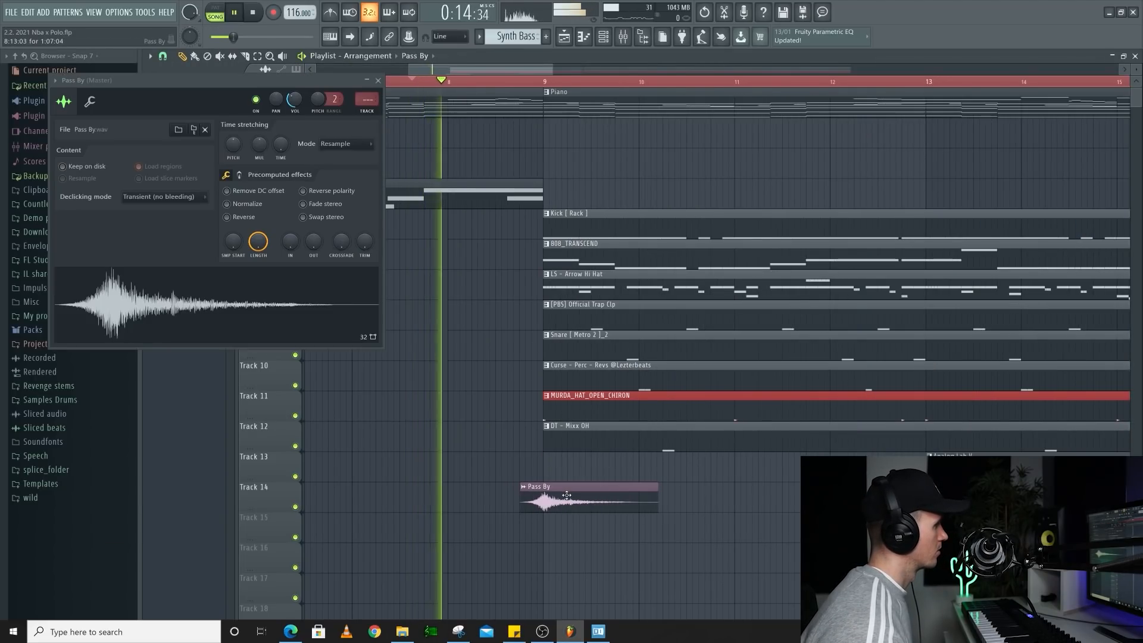
scroll(560, 478, down, 2)
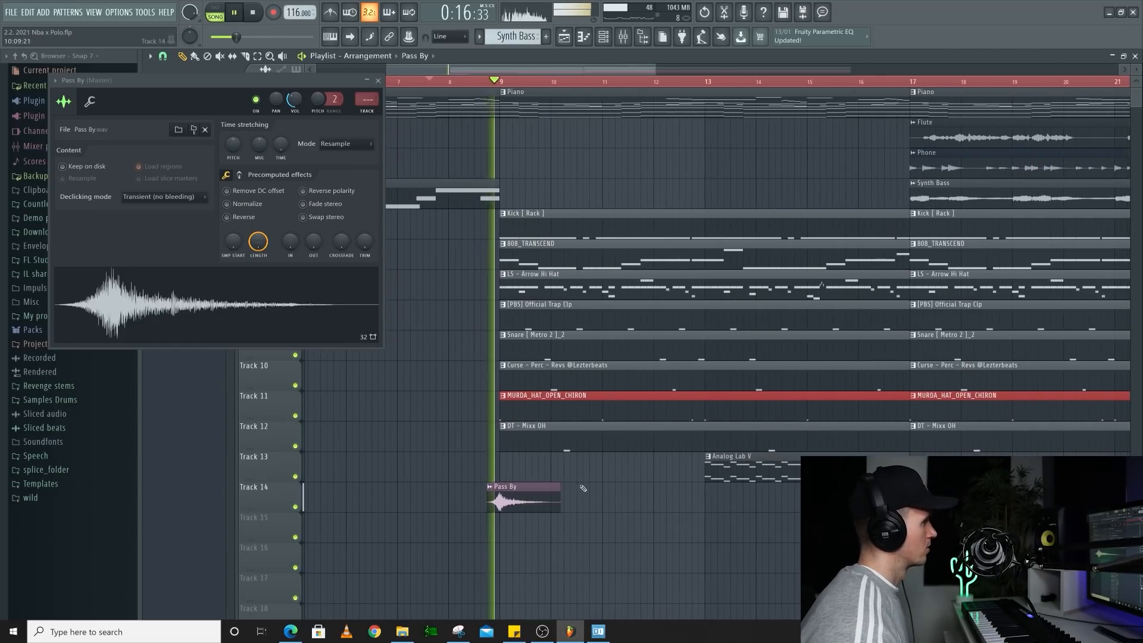
click(378, 80)
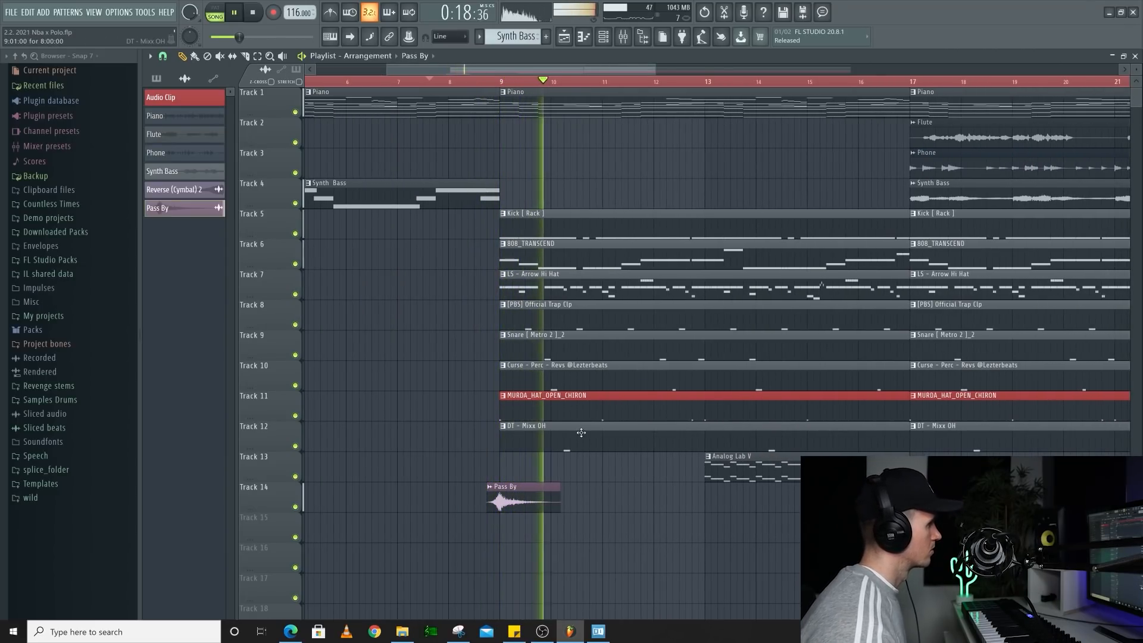
Delete the DT - Mixx OH clip at bar 9 and move the Analog Lab V clip on track 13 to bar 17.
scroll(572, 458, down, 3)
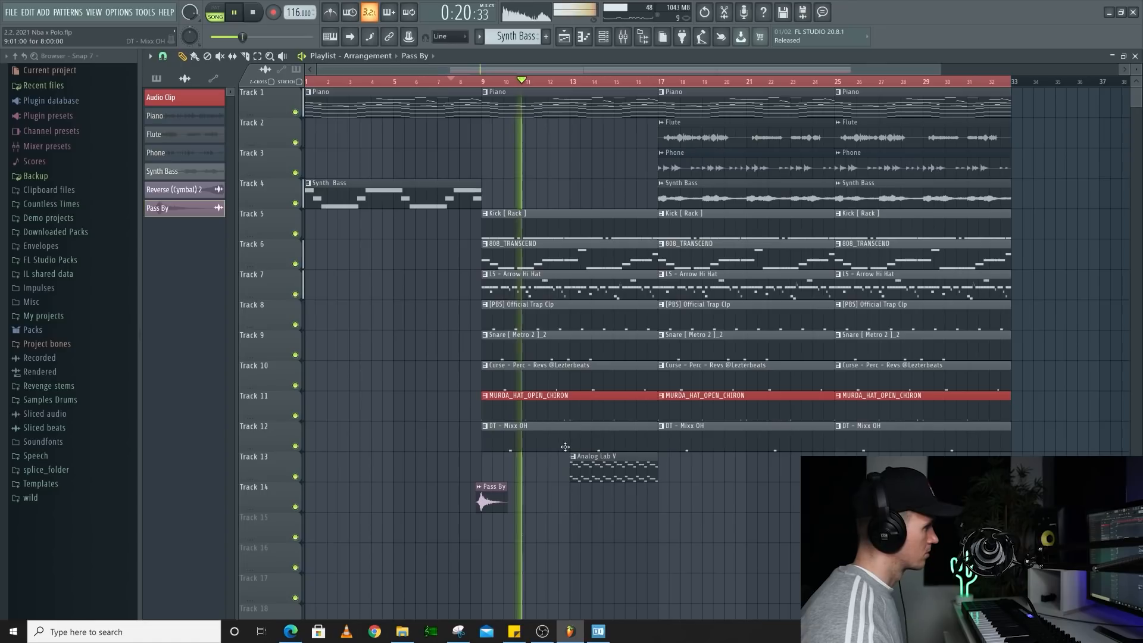
right_click(554, 444)
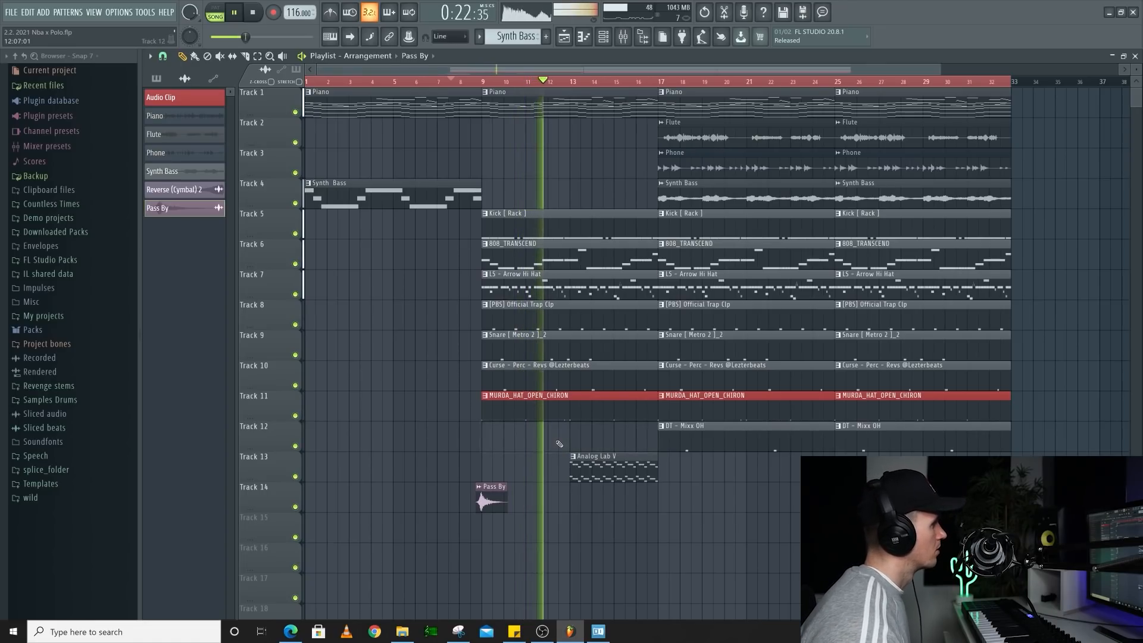
drag(584, 458, 676, 463)
scroll(621, 350, down, 2)
scroll(621, 350, down, 1)
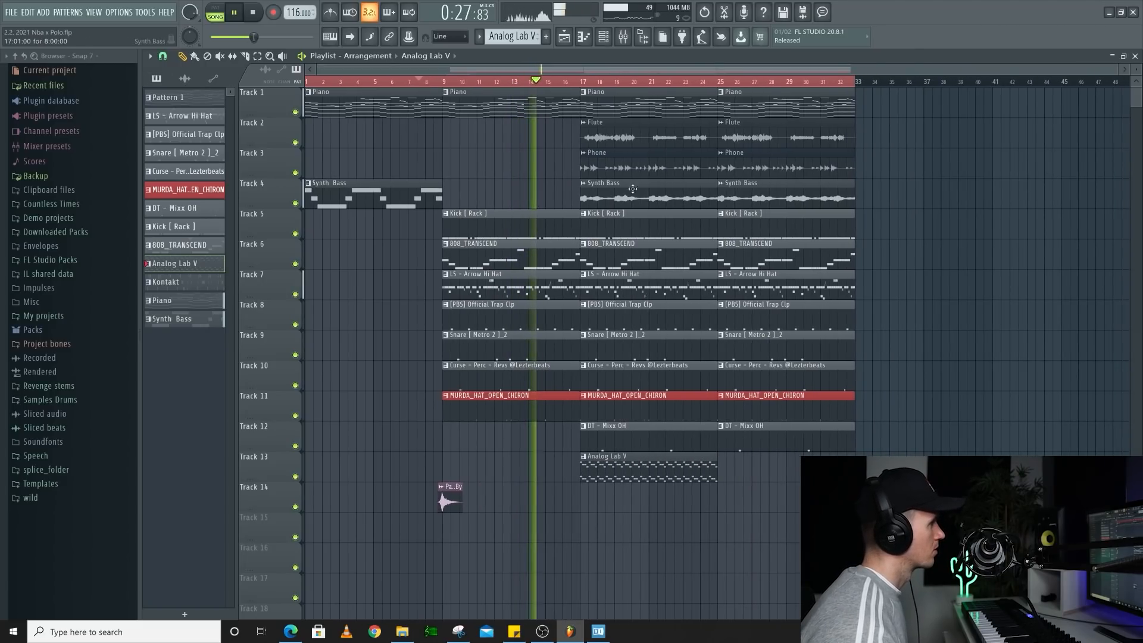
Delete the Flute, Phone and Synth Bass audio clips that start at bars 17 and 25.
right_click(622, 144)
right_click(622, 162)
right_click(630, 186)
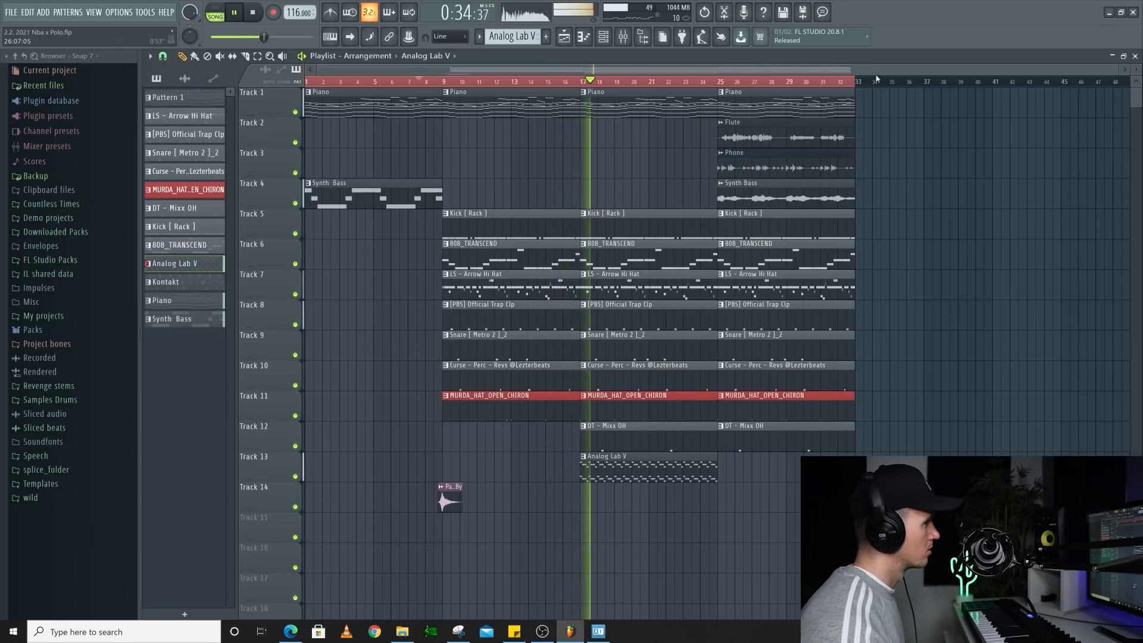
right_click(786, 145)
right_click(777, 167)
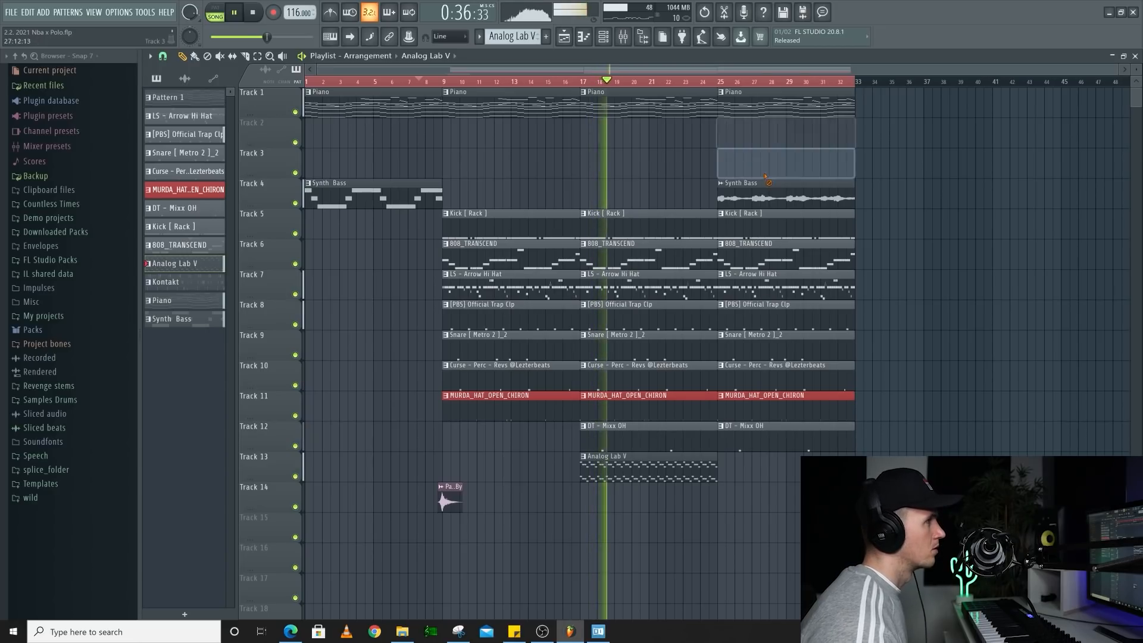
right_click(768, 188)
Make the Piano clip at bar 25 on track 1 unique.
scroll(745, 148, up, 2)
scroll(959, 193, down, 1)
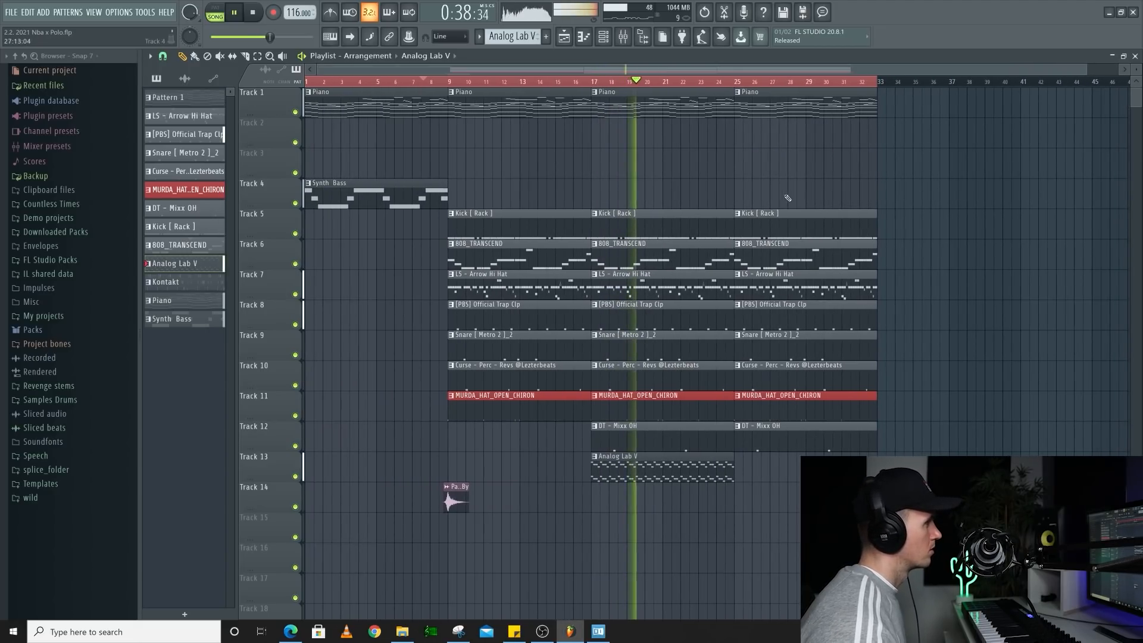
click(739, 92)
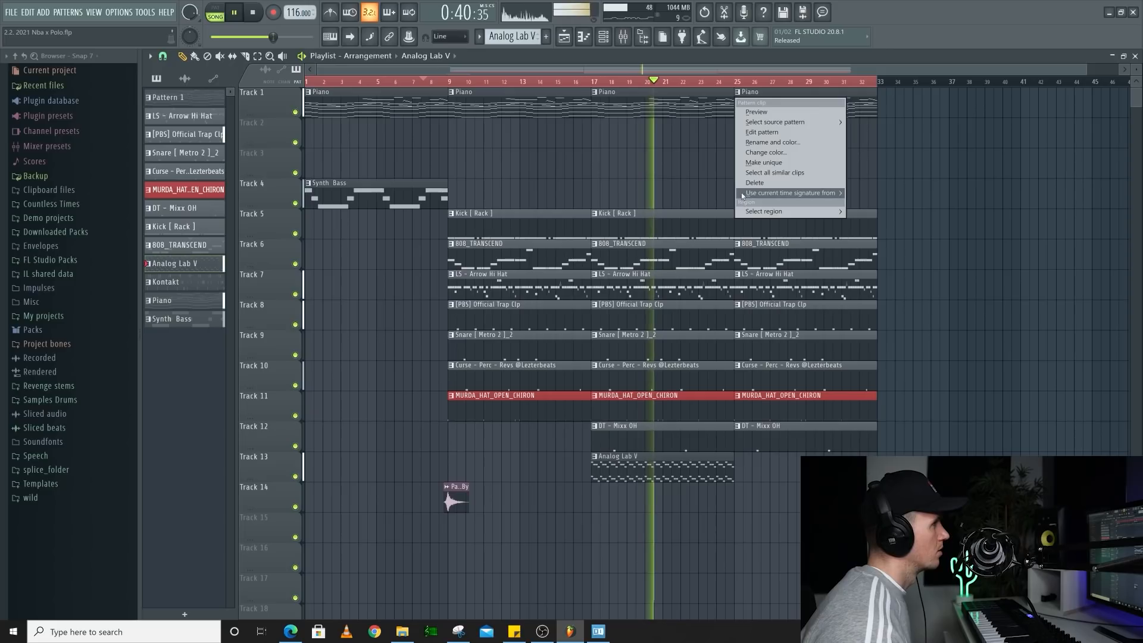
click(768, 163)
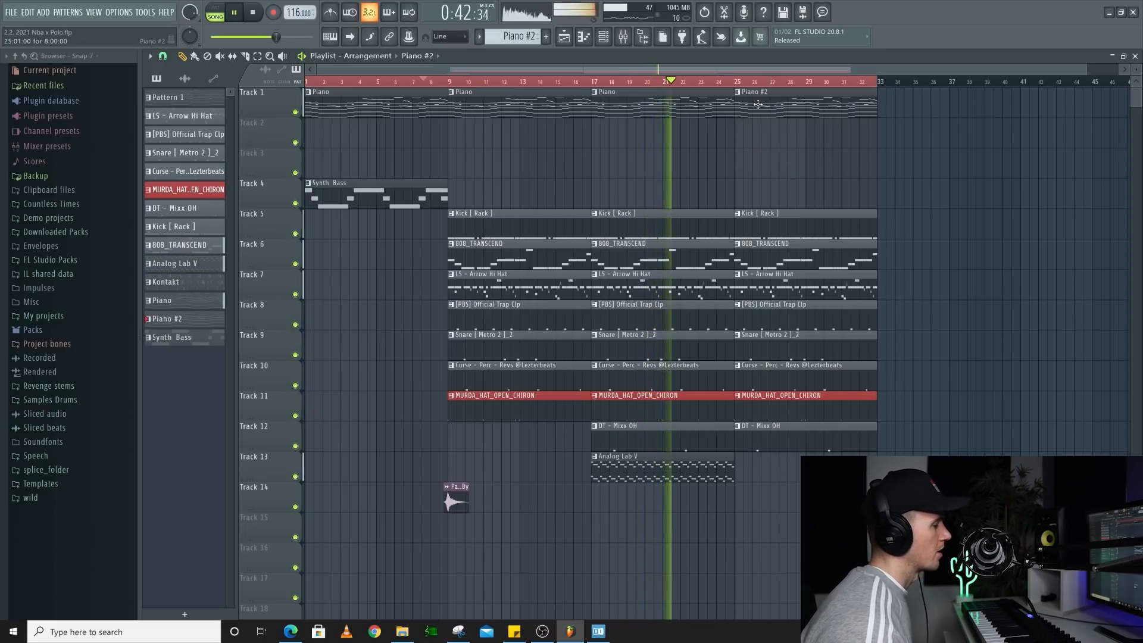
Cut out the hi-hat part around the start of bar 26 and trim the opening of the clap clip from bar 25 into bar 26.
scroll(905, 230, down, 1)
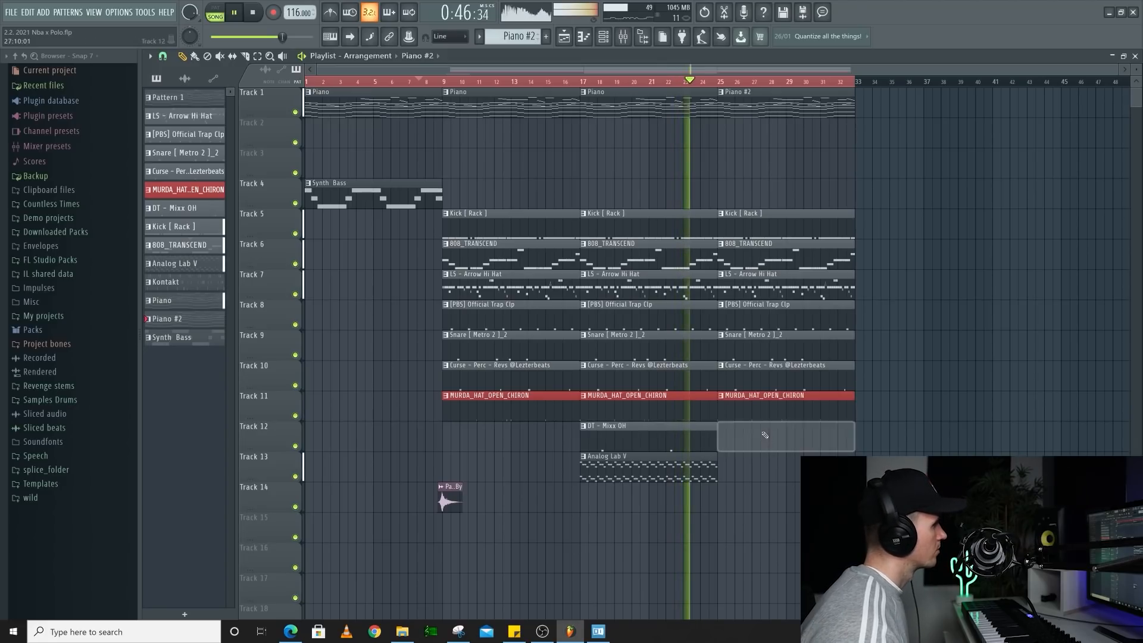
scroll(760, 334, up, 5)
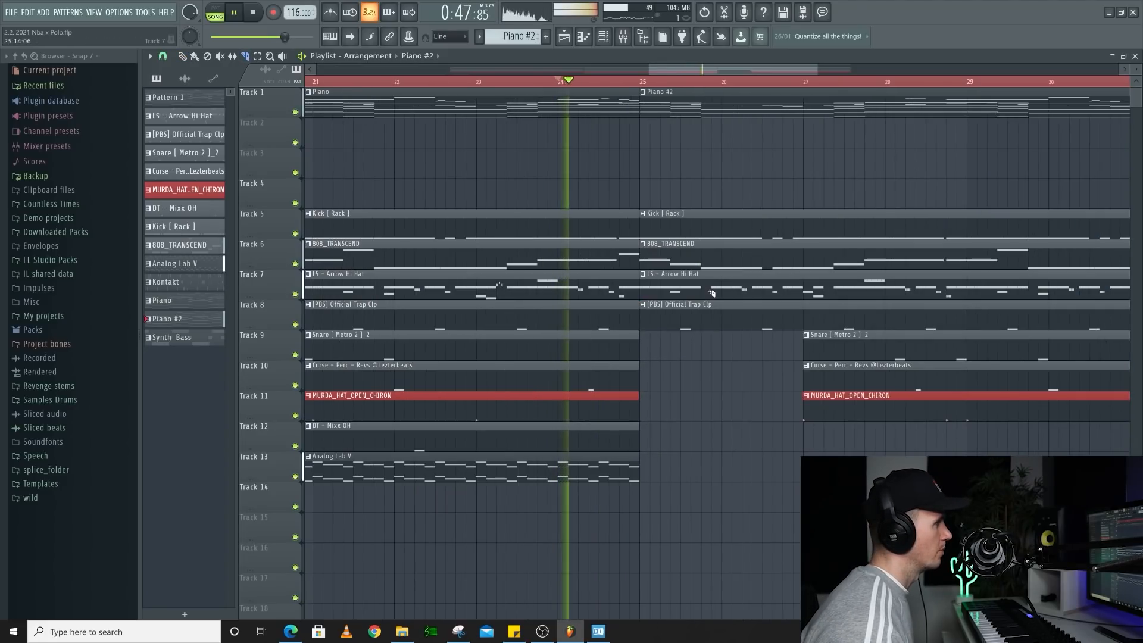
right_click(755, 289)
right_click(682, 323)
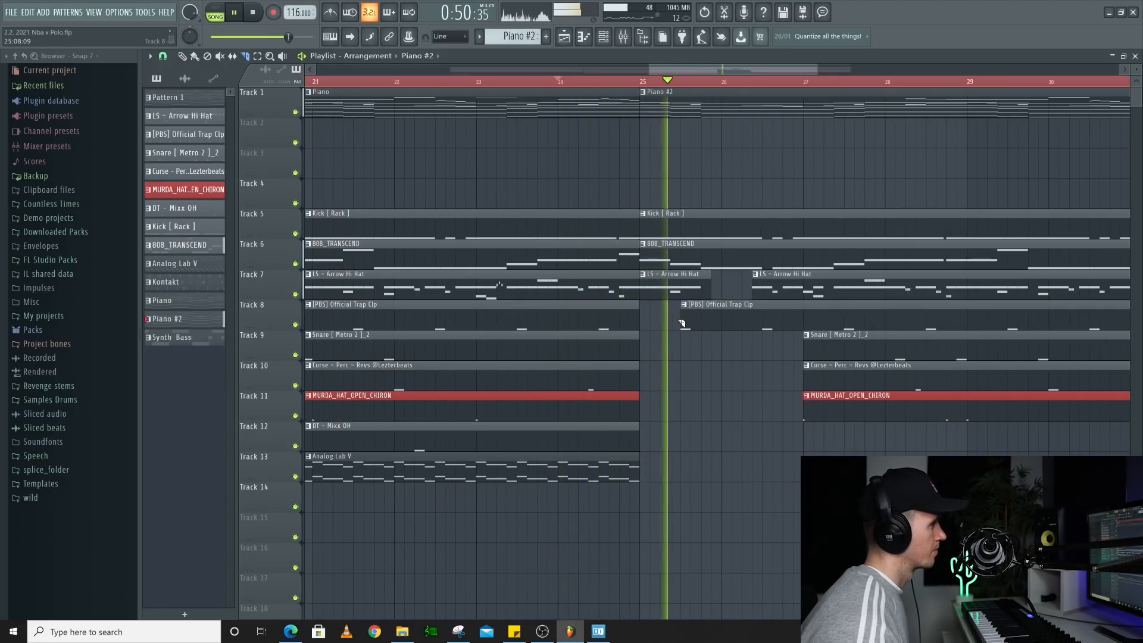
right_click(748, 325)
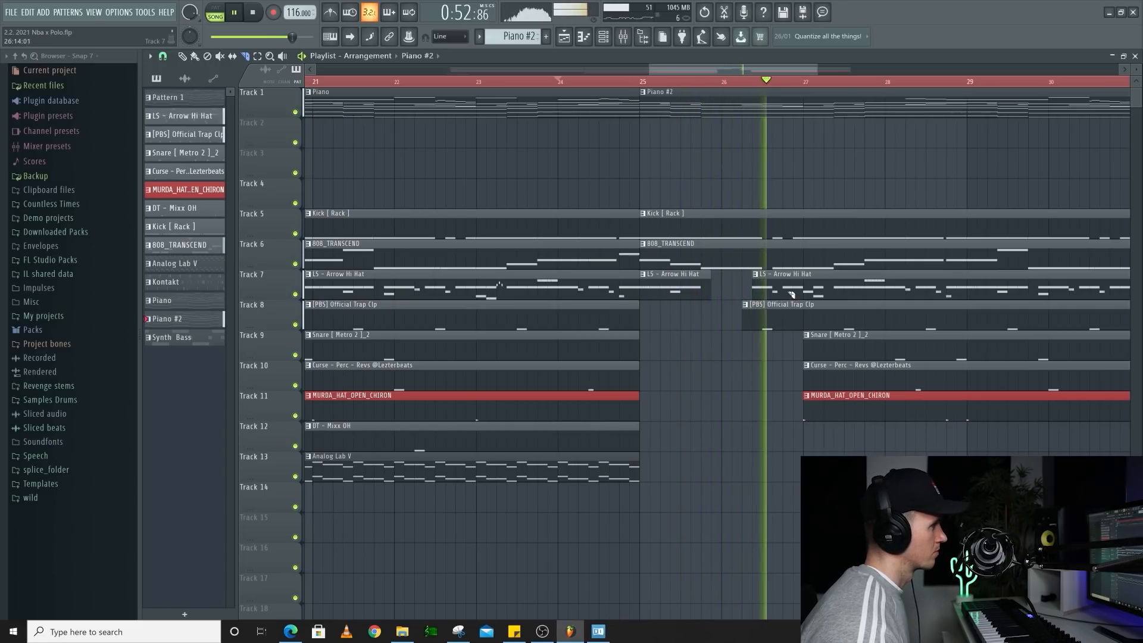
Open the Piano #2 clip and listen to the arrangement from bar 25.
key(space)
scroll(667, 94, down, 6)
double_click(688, 113)
key(space)
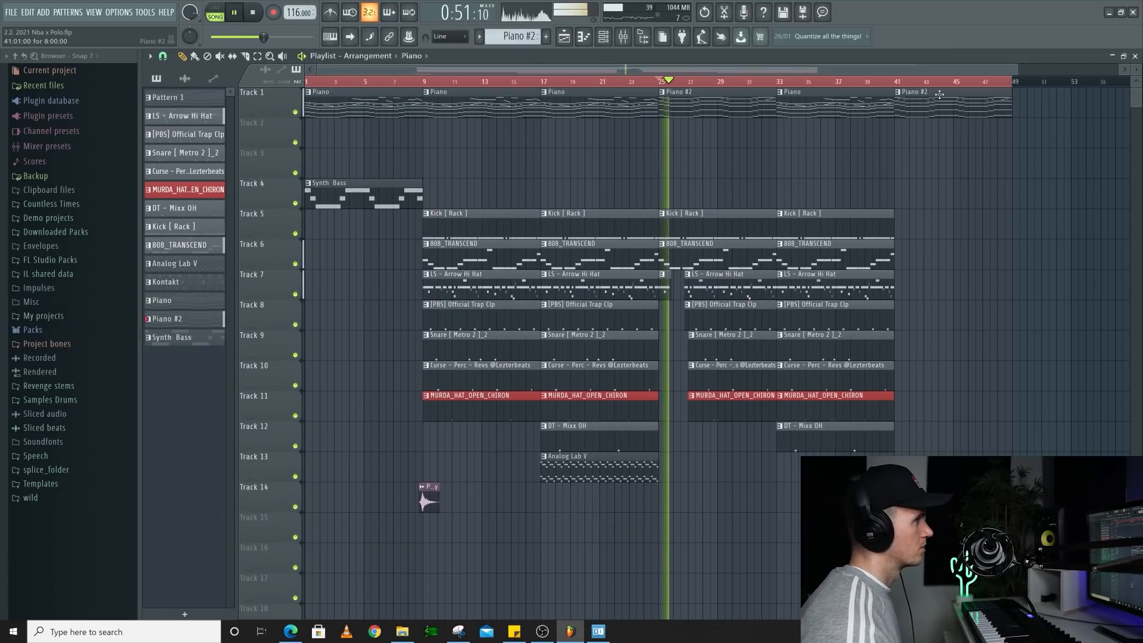
scroll(939, 94, down, 1)
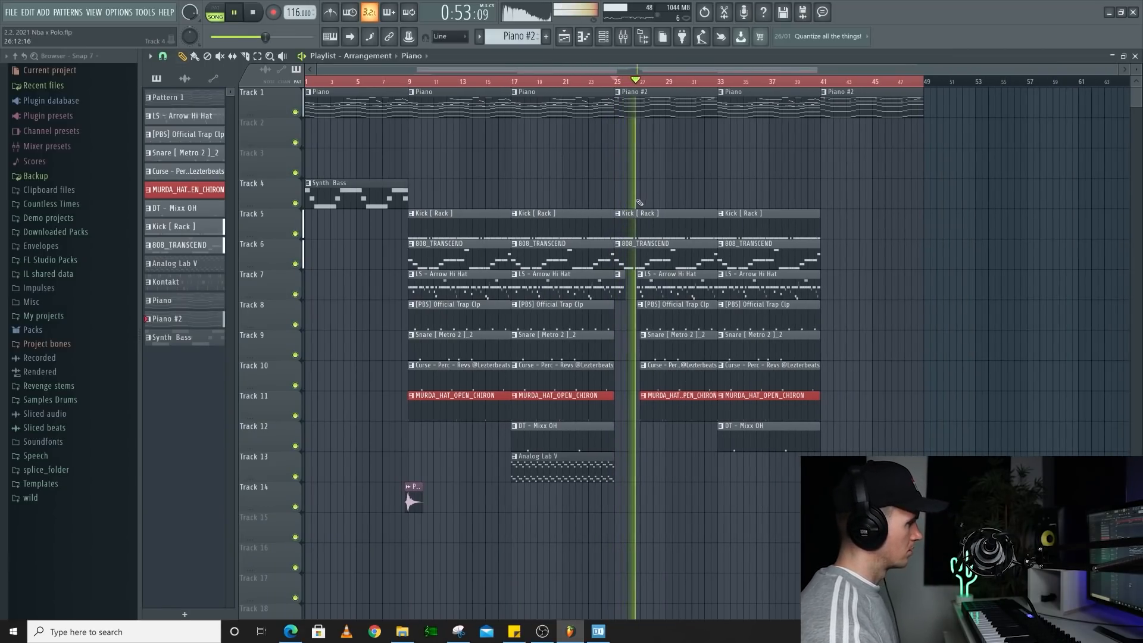
key(space)
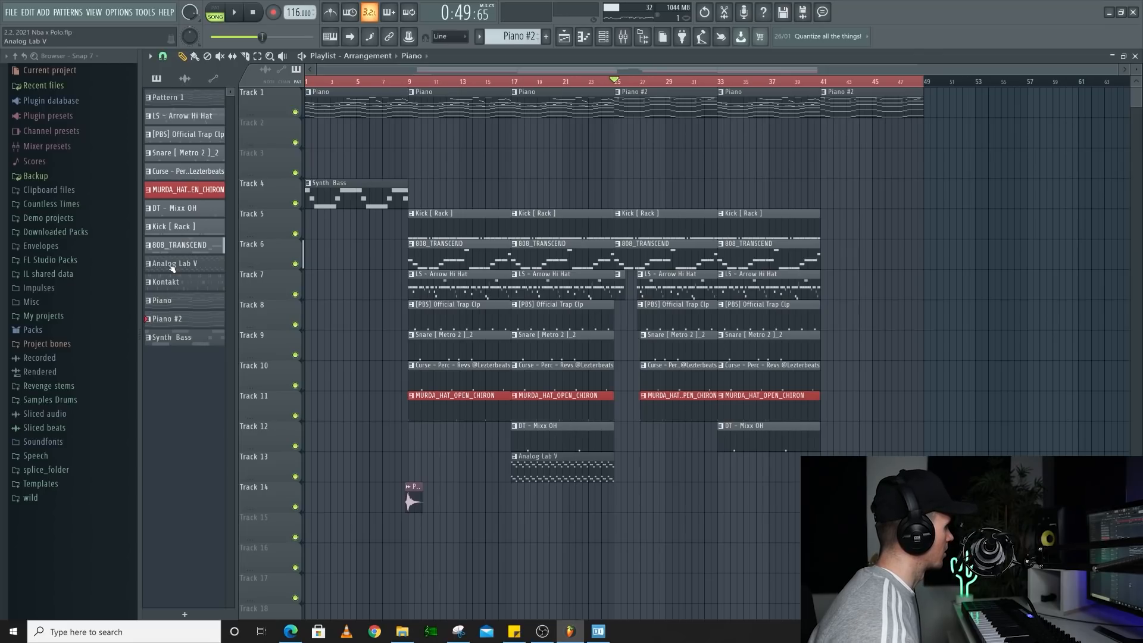
Place the Kontakt pattern on track 3 at bar 33 and copy the Synth Bass clip to bar 41 on track 4.
drag(178, 285, 736, 162)
drag(330, 196, 851, 199)
Play from about bar 39 and copy the [PBS] Official Trap Clp clip to bar 41 on track 8.
key(space)
click(797, 84)
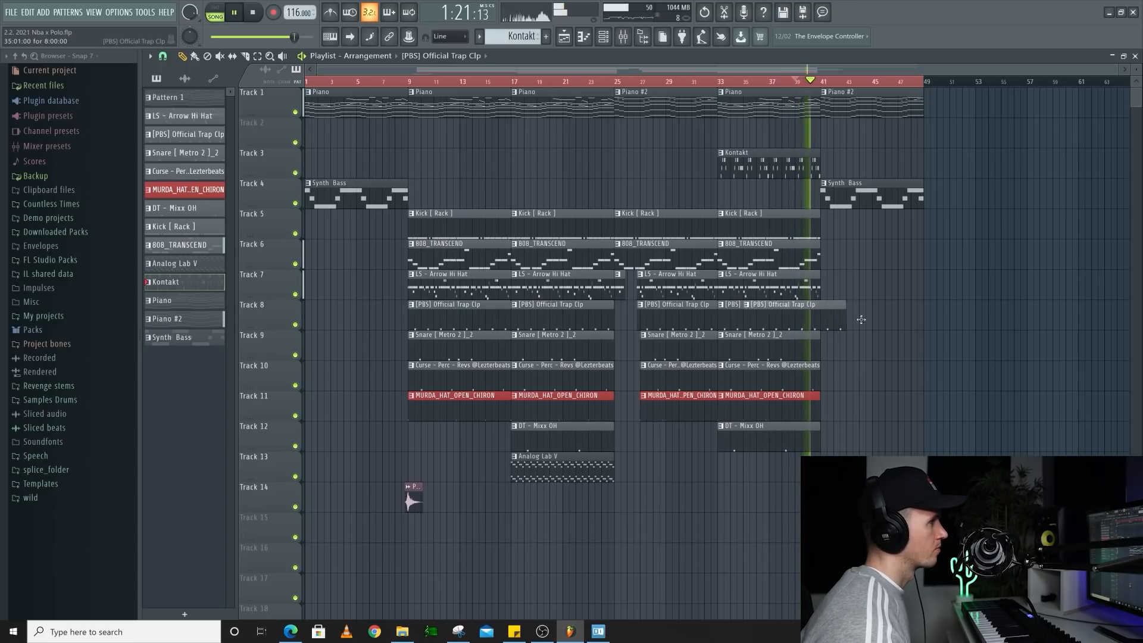
drag(831, 319, 871, 321)
drag(804, 348, 886, 352)
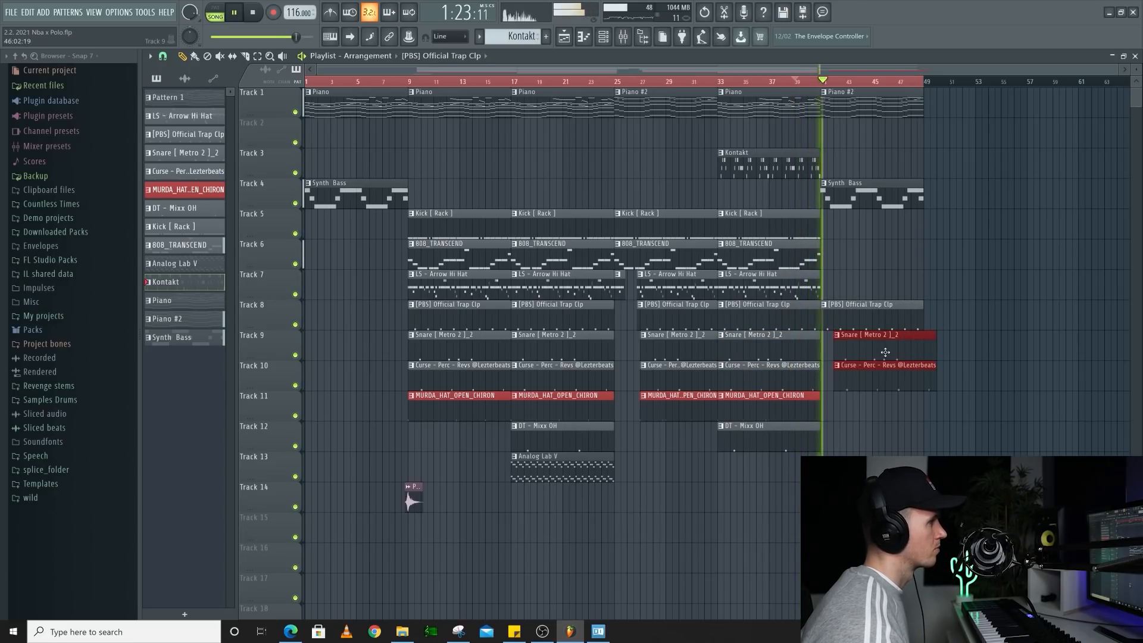
click(909, 258)
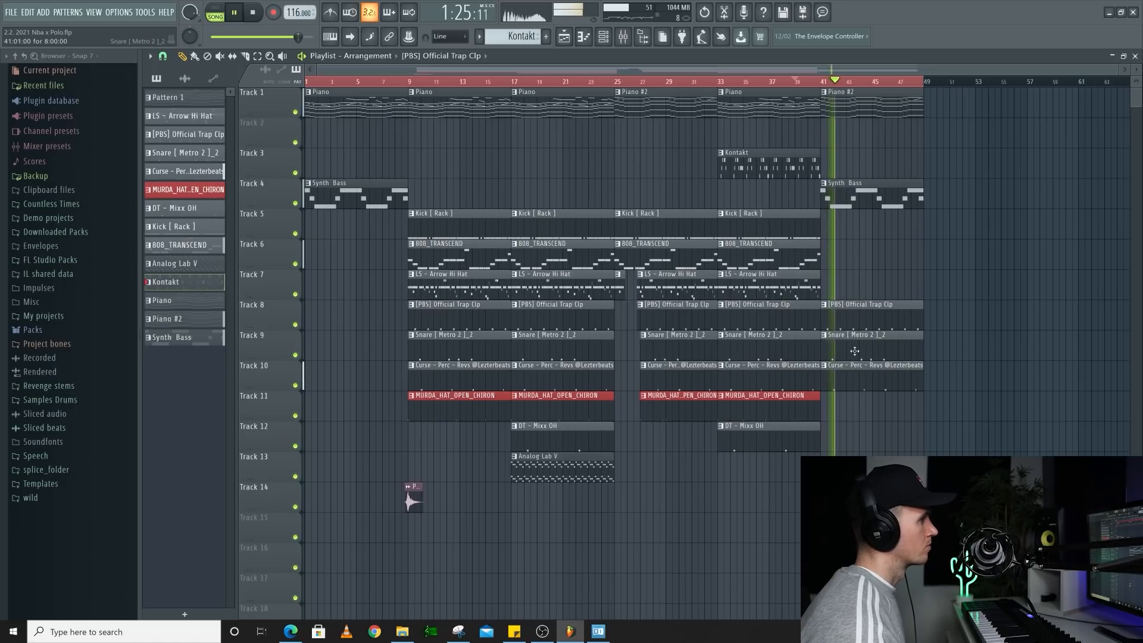
right_click(855, 351)
right_click(855, 378)
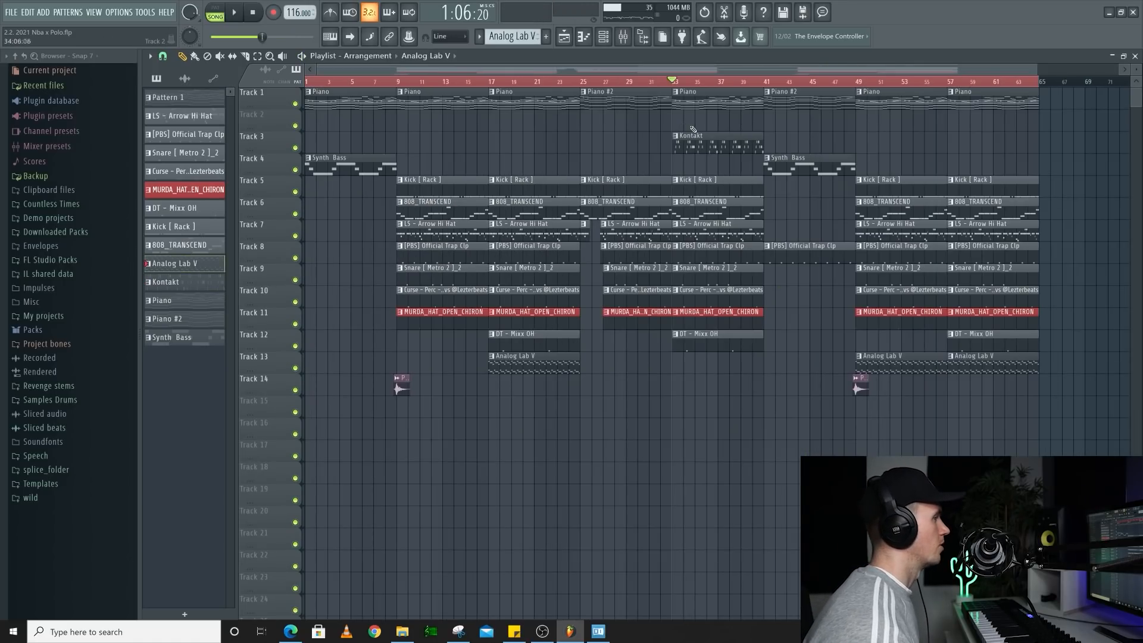
Place the Flute audio clip on track 2 at bar 17 and Analog Lab V on track 13 at bar 33, then play from bar 17.
click(185, 79)
drag(506, 117, 495, 116)
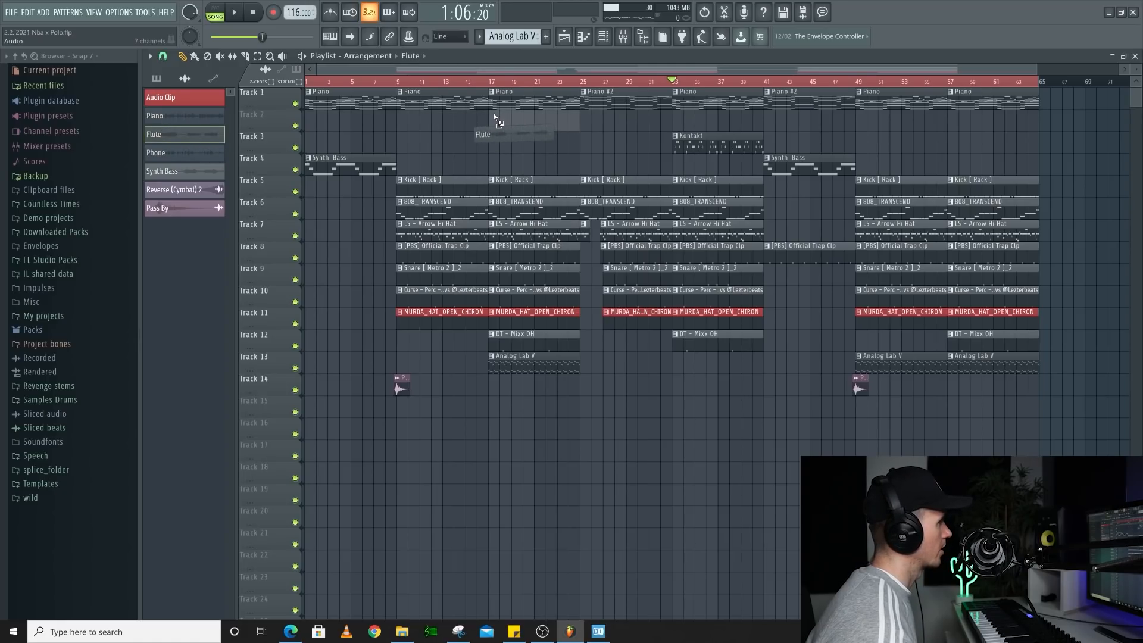
click(706, 365)
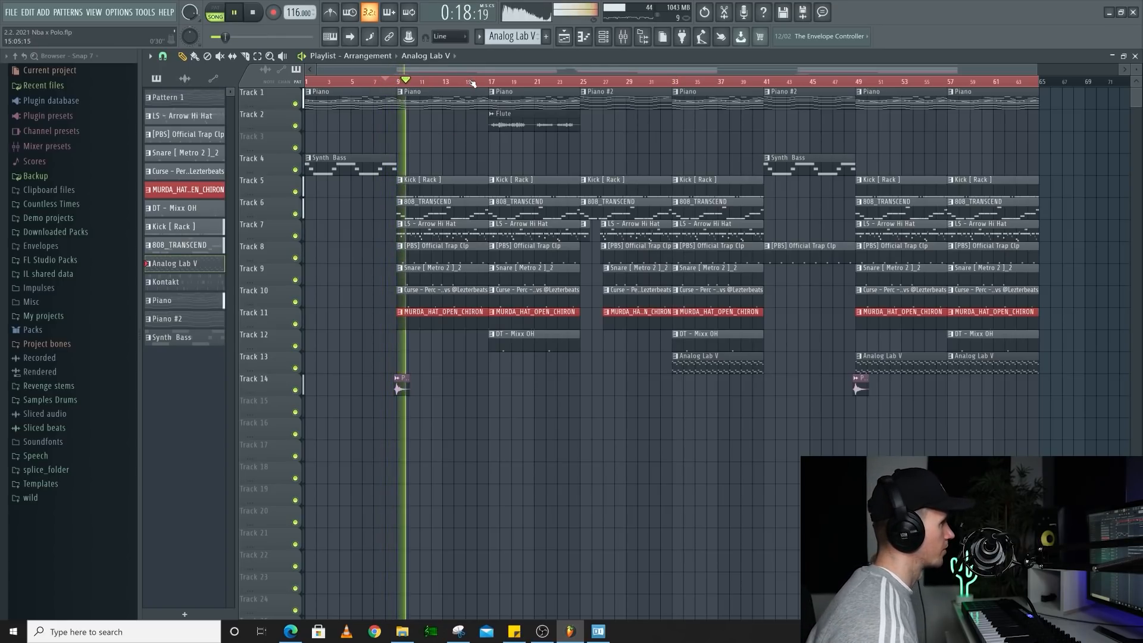
drag(472, 83, 489, 84)
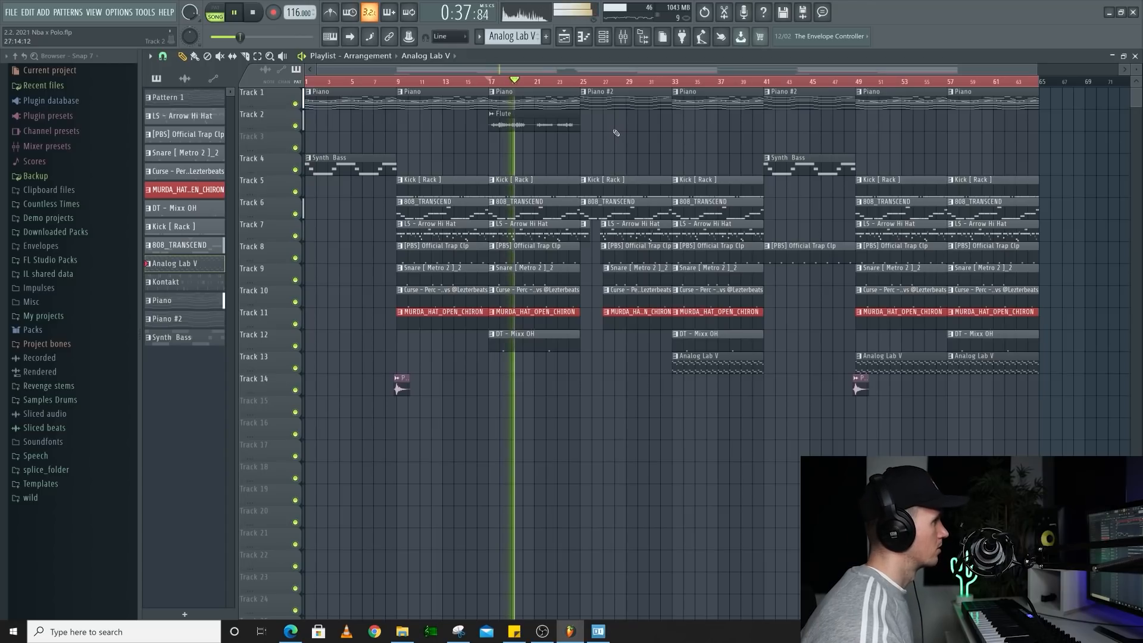
Play from bar 25 and cut a gap into the Kick and 808 clips in bar 26, just before bar 27.
click(578, 84)
scroll(567, 225, up, 7)
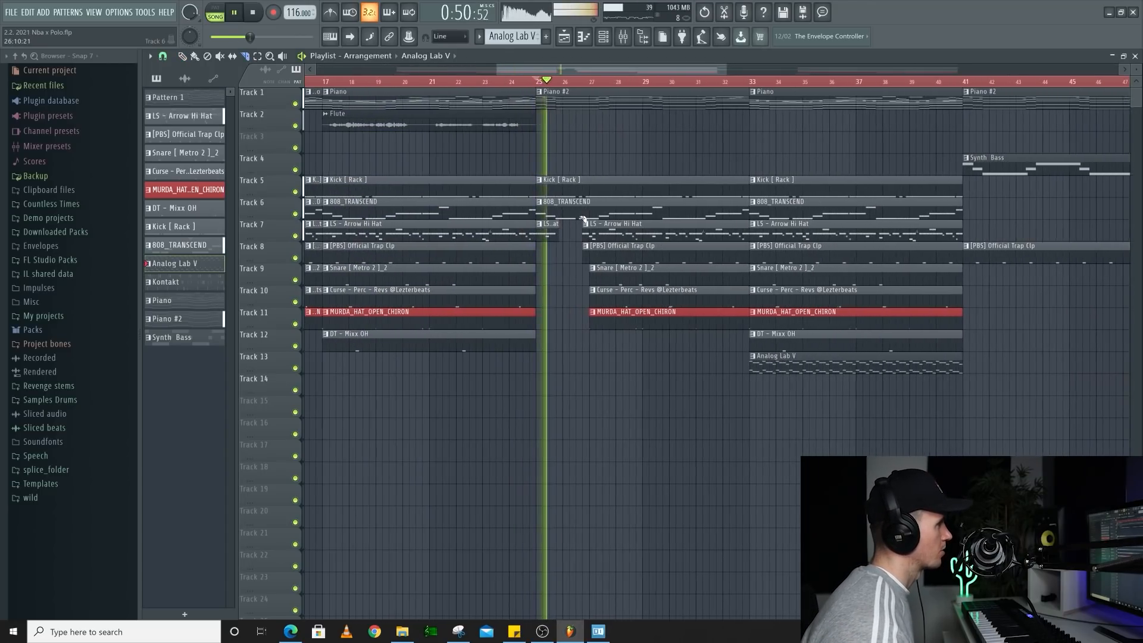
key(c)
drag(584, 192, 604, 240)
scroll(580, 241, down, 4)
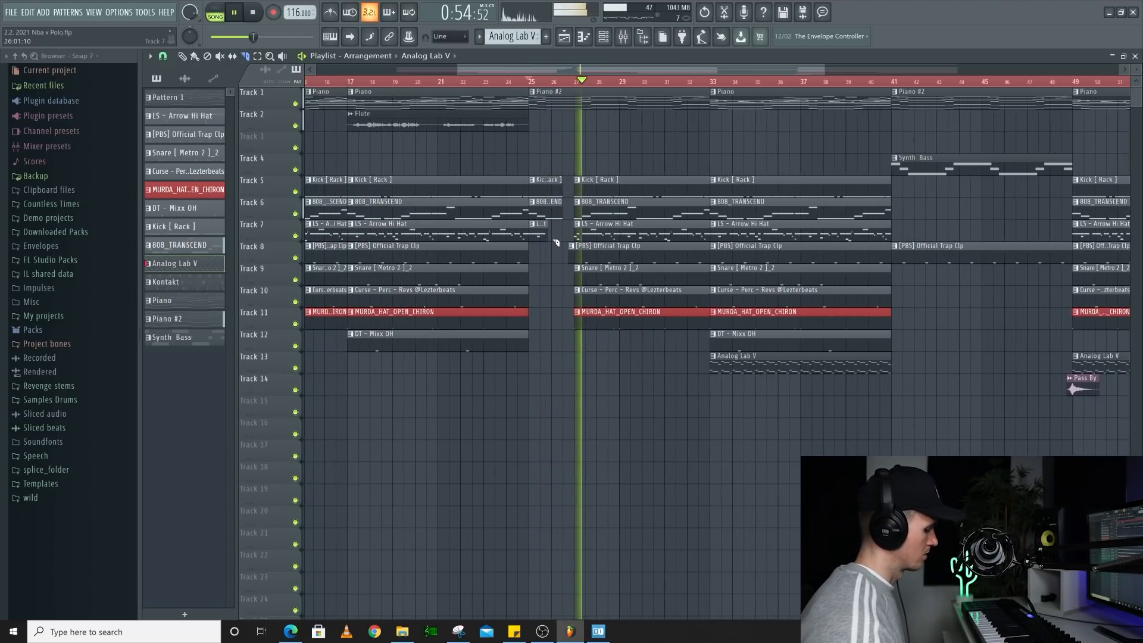
key(p)
scroll(673, 125, down, 3)
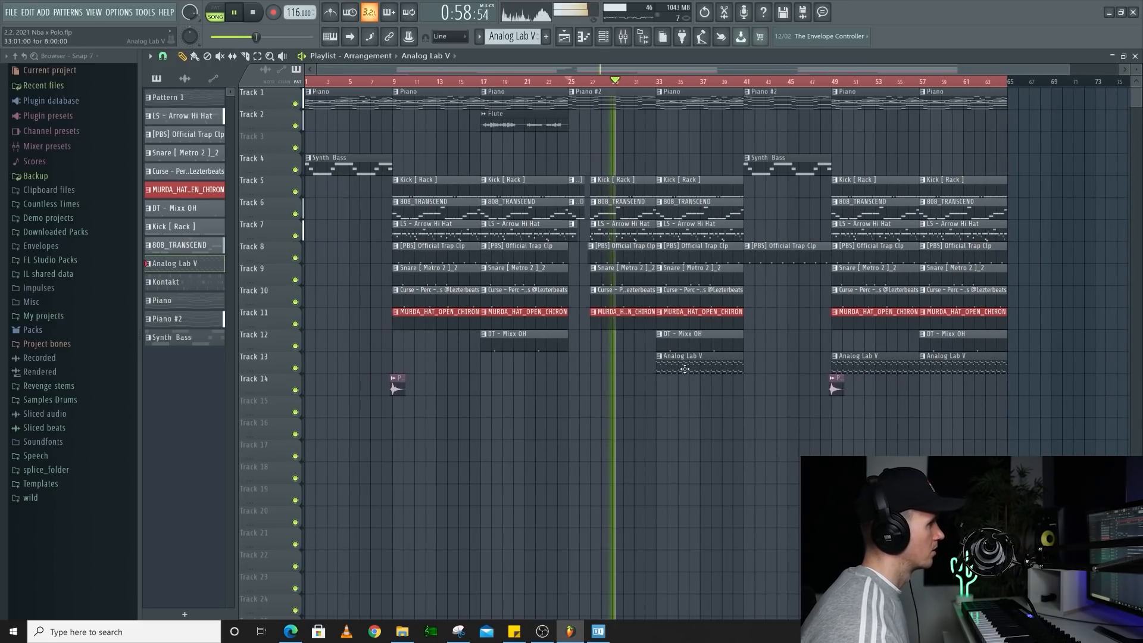
Move the Analog Lab V clip at bar 33 to track 3 and replace the track 13 copies at bars 49 and 57 with Flute clips on track 2.
drag(686, 212, 698, 145)
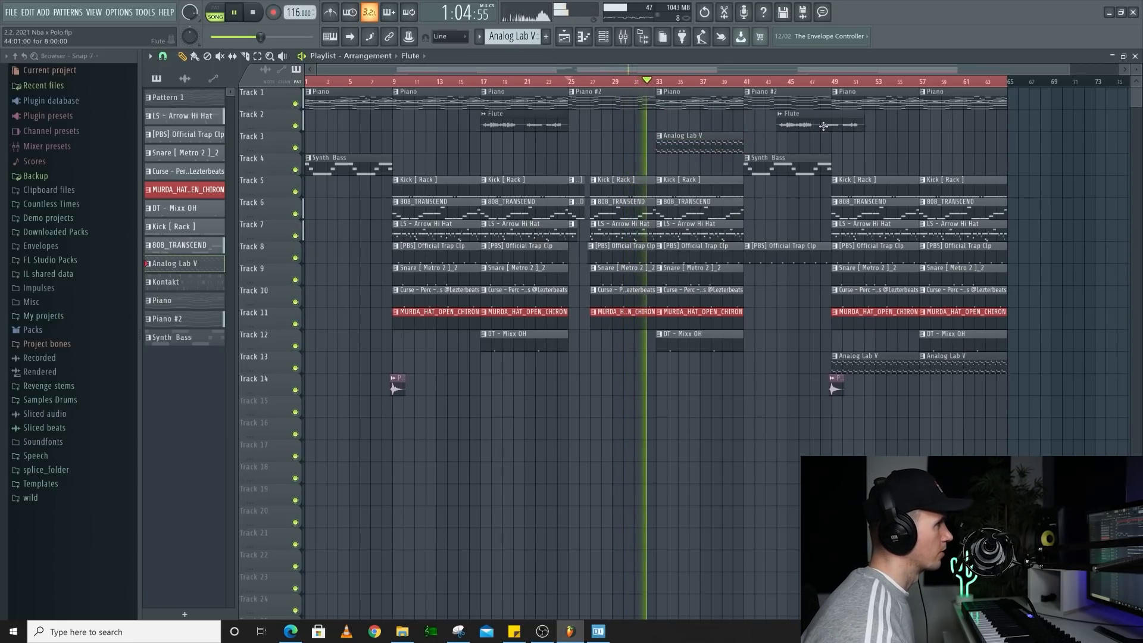
right_click(883, 371)
right_click(932, 372)
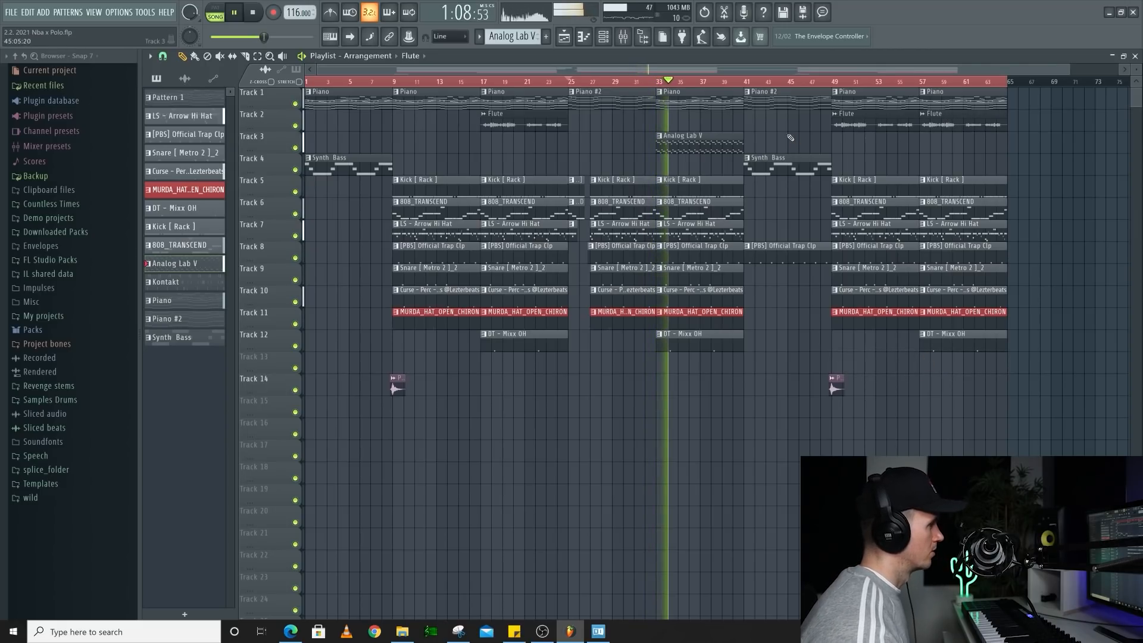
Copy the Analog Lab V clip to bar 1 on track 3 and set the playback position to about bar 5.
scroll(601, 428, down, 2)
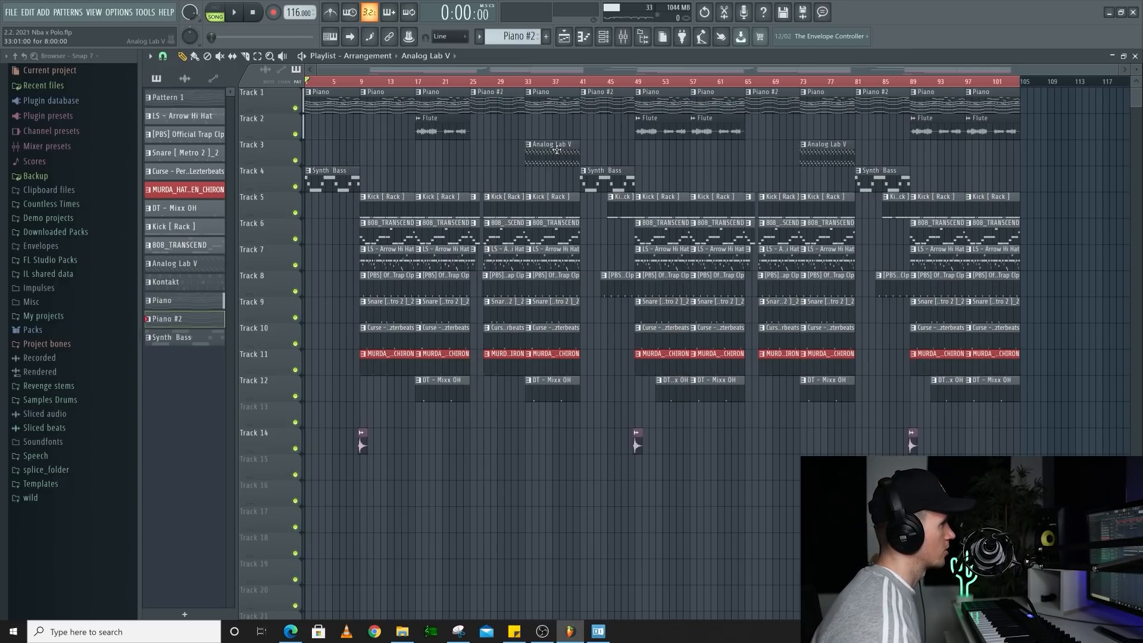
scroll(334, 161, up, 3)
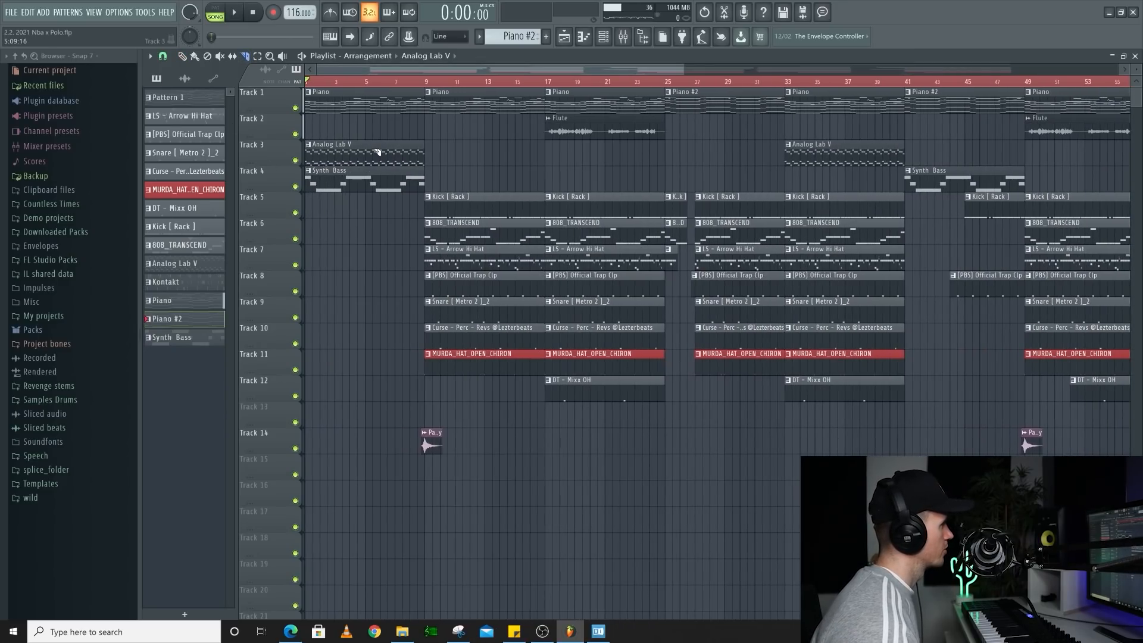
click(364, 82)
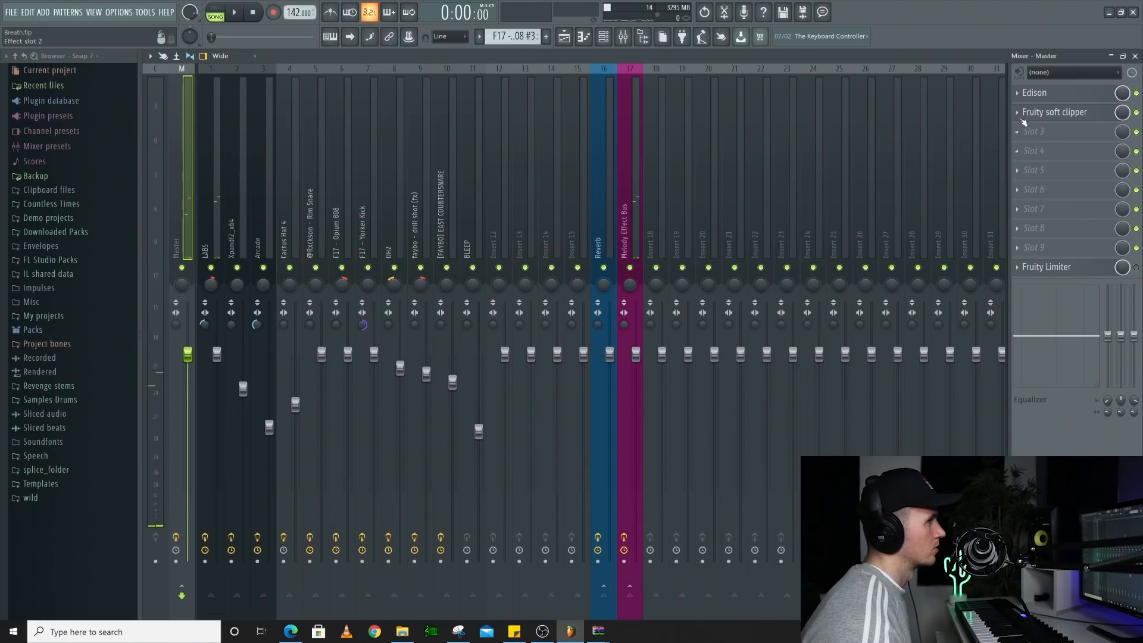
Open the options of the Fruity soft clipper slot on the Master mixer track.
click(1019, 116)
mouse_move(1026, 128)
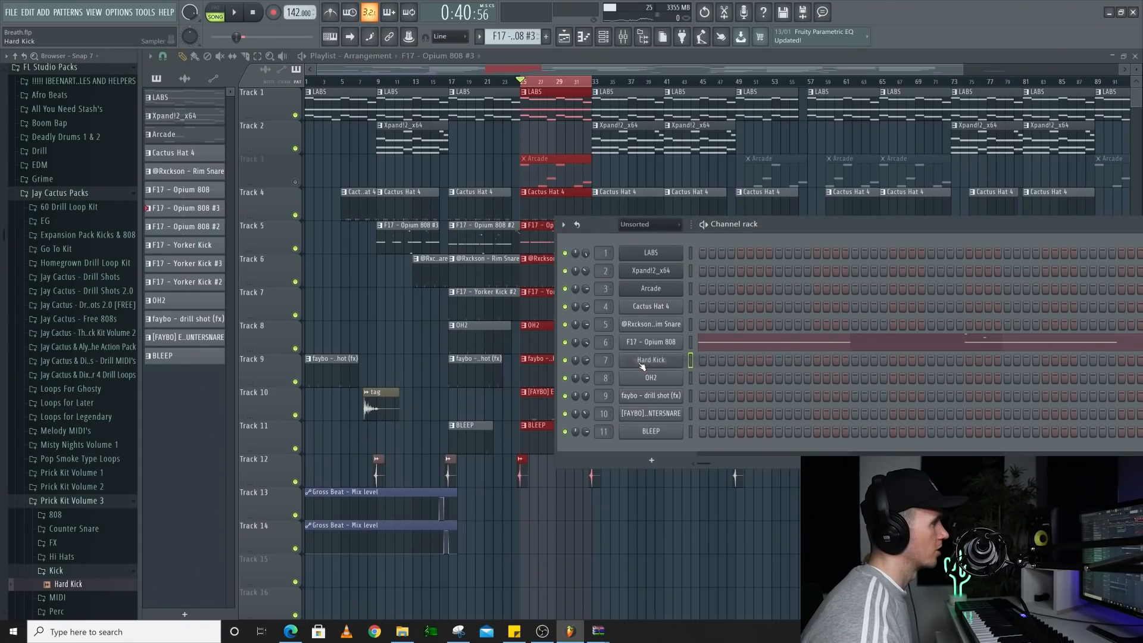
Boost the Hard Kick sample's gain to 22% and audition it in the loop from bar 25.
click(651, 360)
drag(268, 255, 268, 229)
key(space)
key(space)
key(space)
key(space)
key(space)
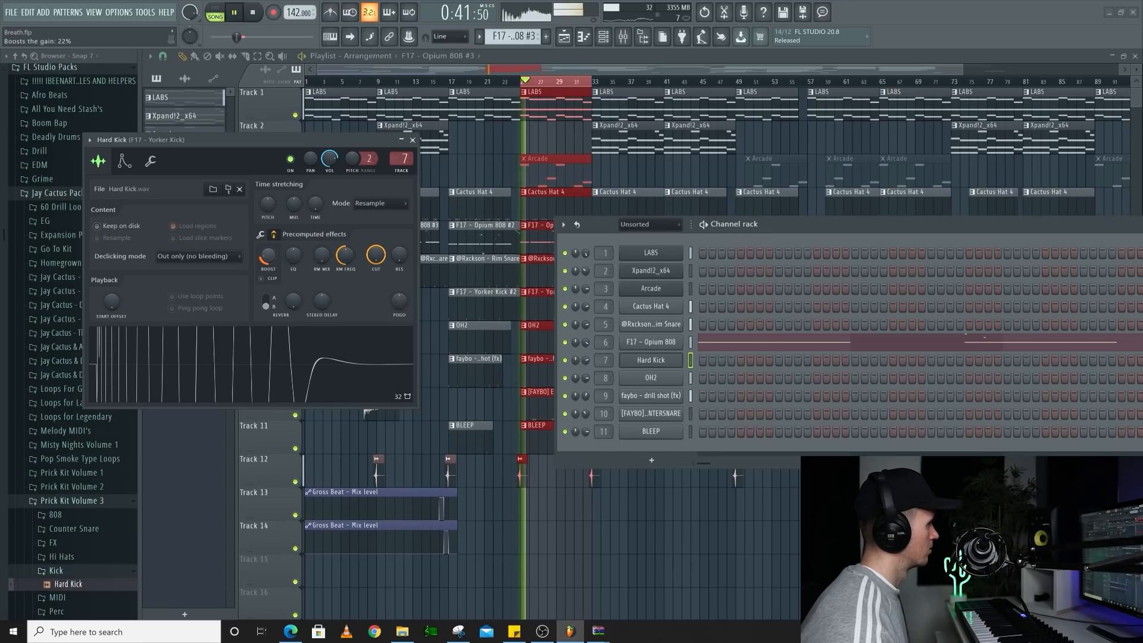
key(space)
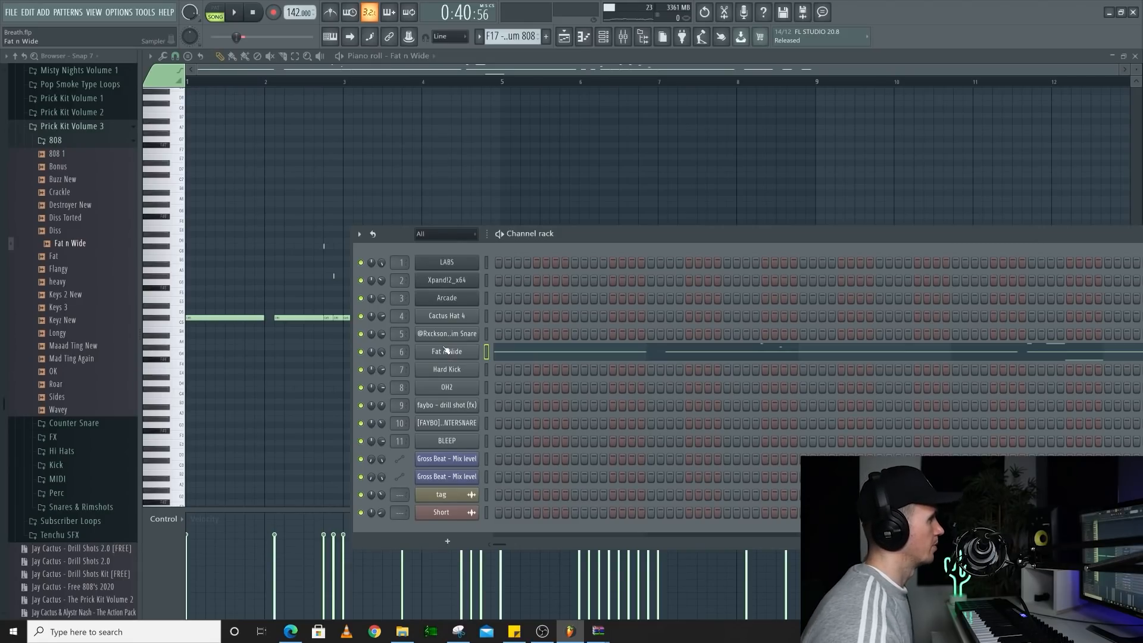
Listen to the Fat n Wide 808 with the beat and mute the kick on track 7.
key(space)
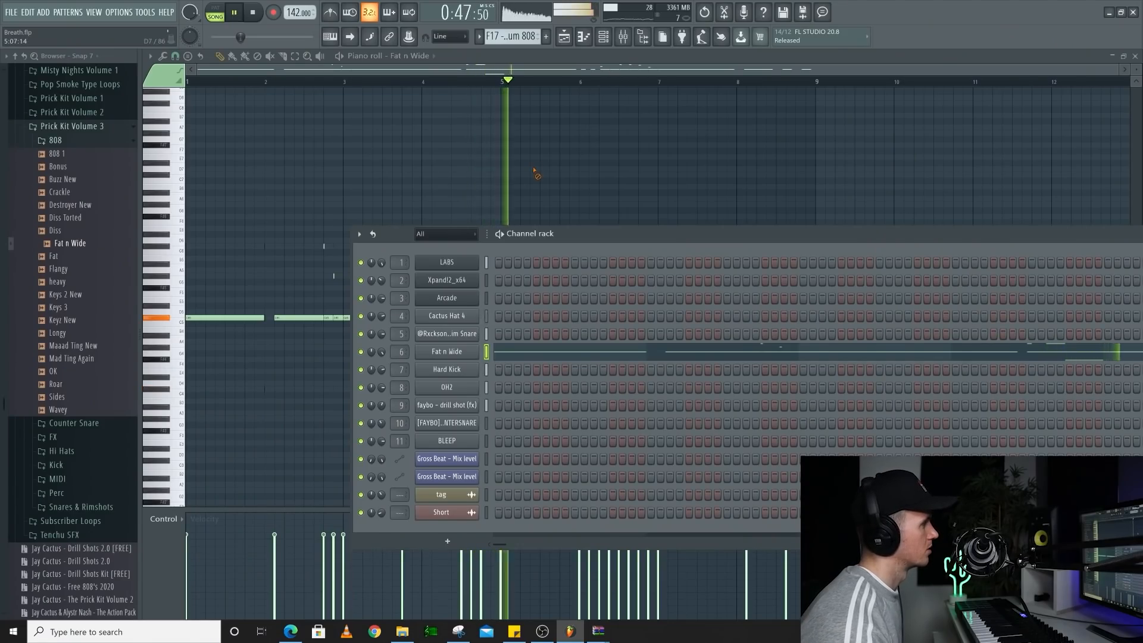
key(F6)
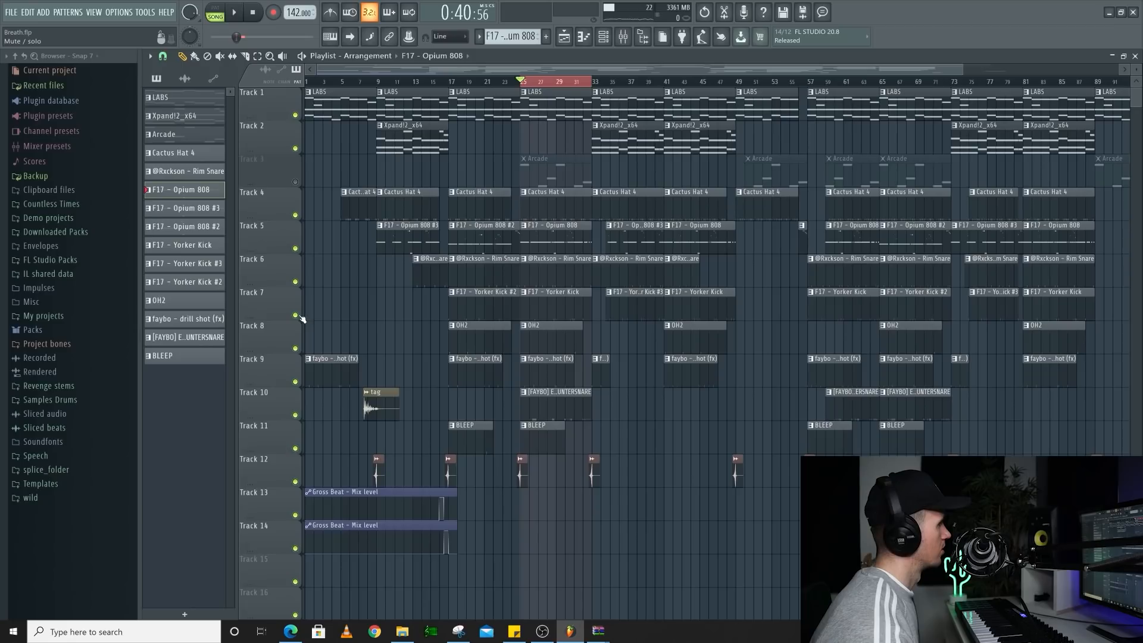
click(295, 315)
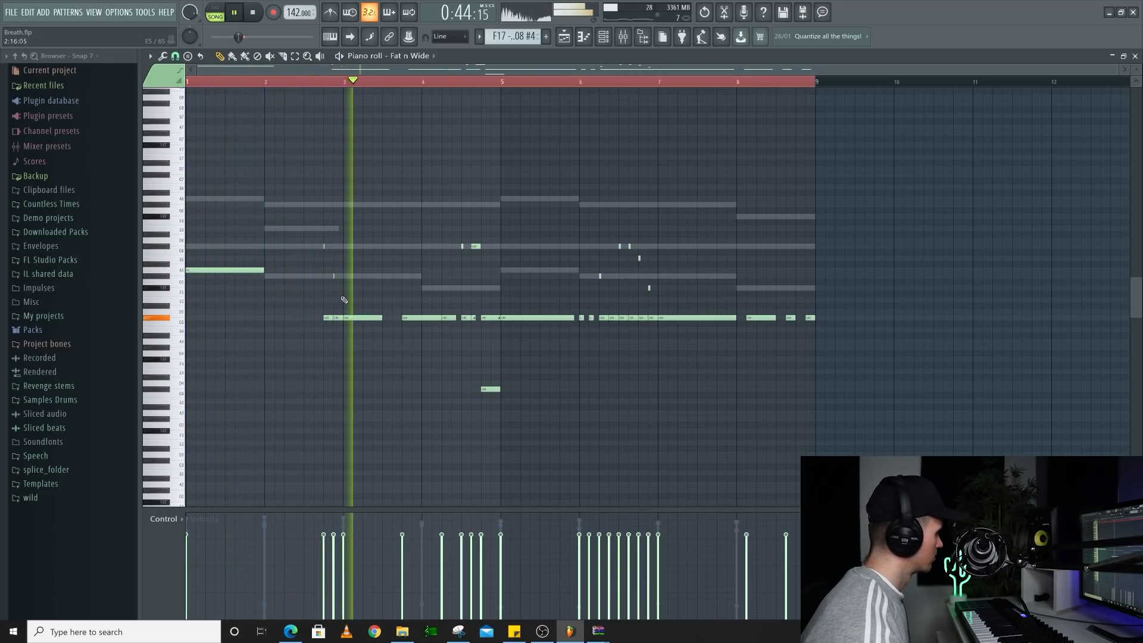
Raise the Fat n Wide 808 notes in bar 4 to F#5 to follow the melody, playing the pattern back to check them.
key(space)
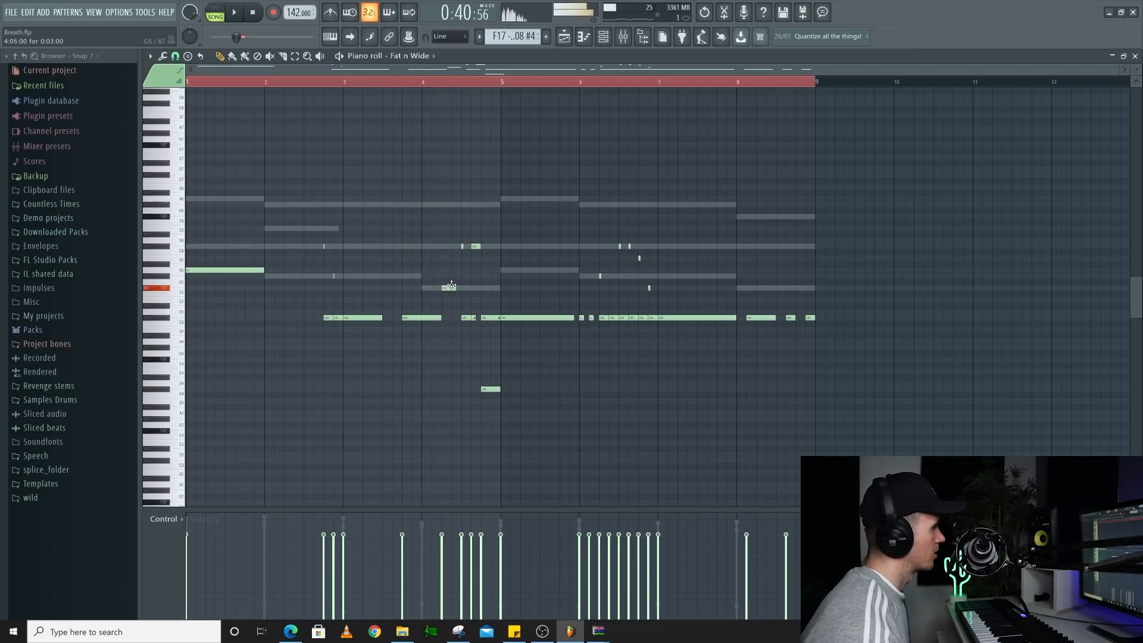
key(space)
drag(469, 311, 488, 288)
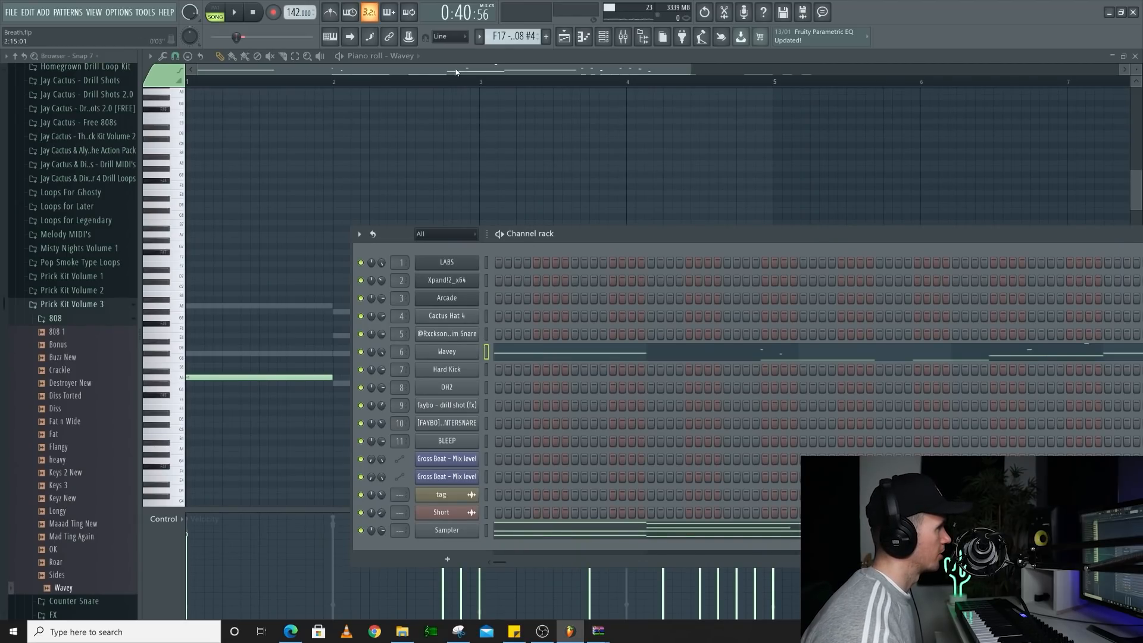
Delete the two short C#5 notes and the two slide notes above them at the start of bar 6 in the Wavey 808.
key(F6)
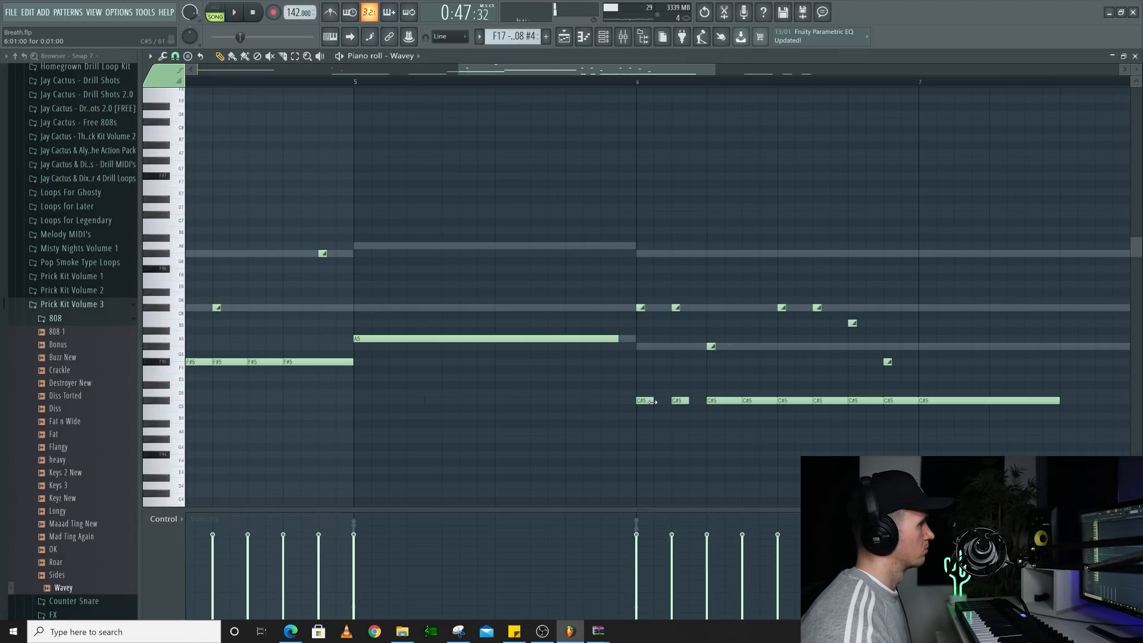
drag(688, 402, 704, 403)
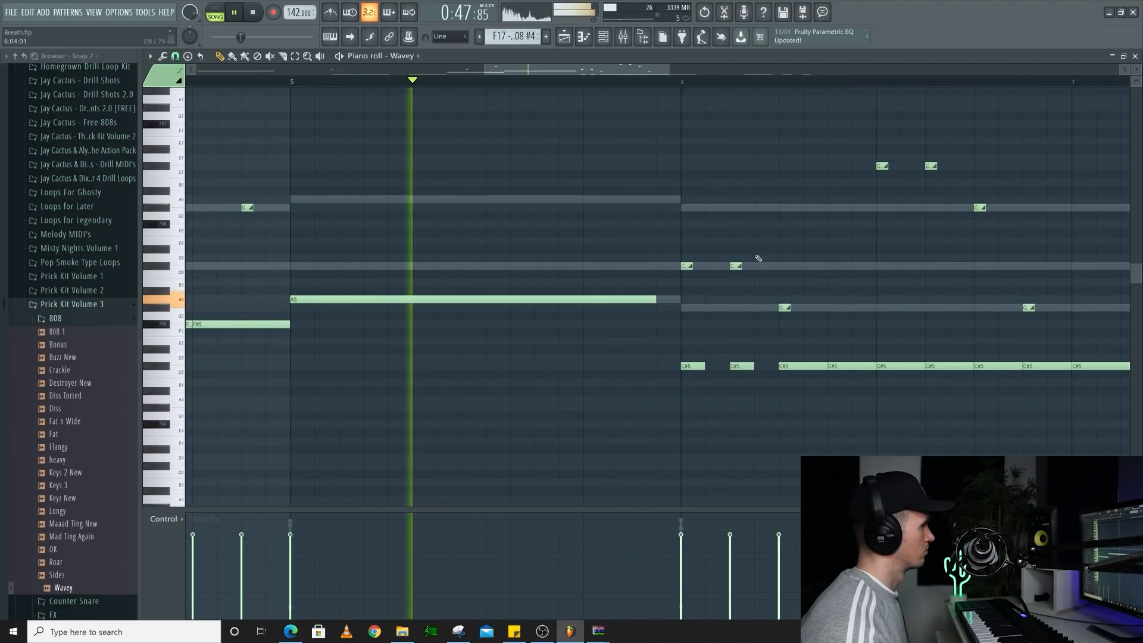
right_click(693, 366)
right_click(742, 366)
right_click(736, 265)
right_click(688, 265)
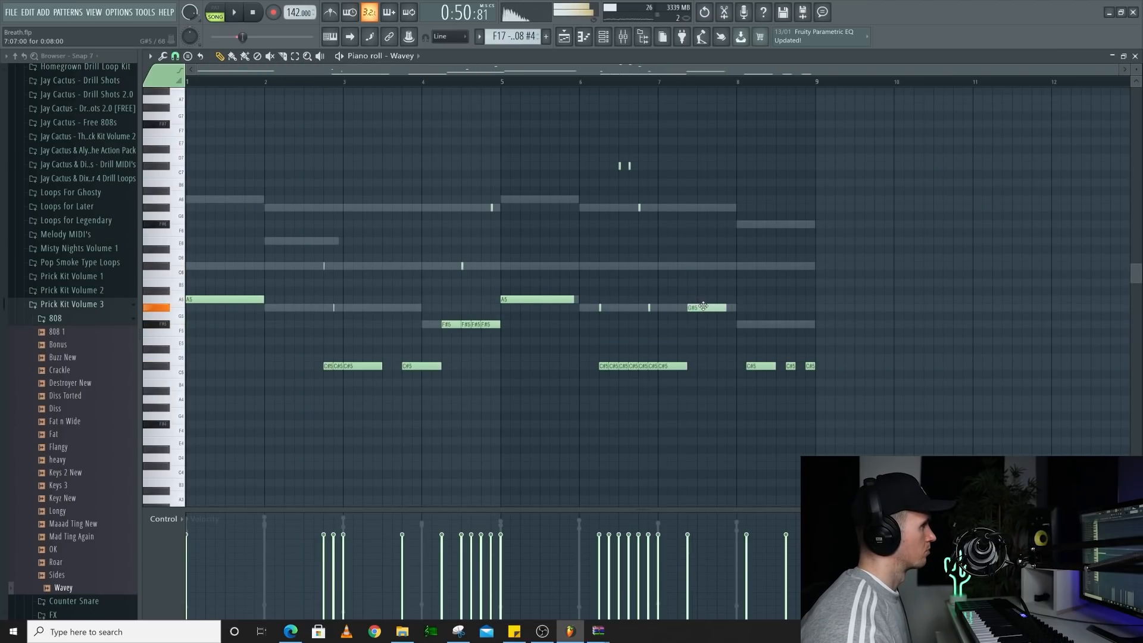
Continue the Wavey 808 line after the G#5 in bar 7 with A5 and F#5 notes and fill the end of bar 8 with C#5 notes.
drag(711, 301, 718, 300)
key(space)
key(space)
key(space)
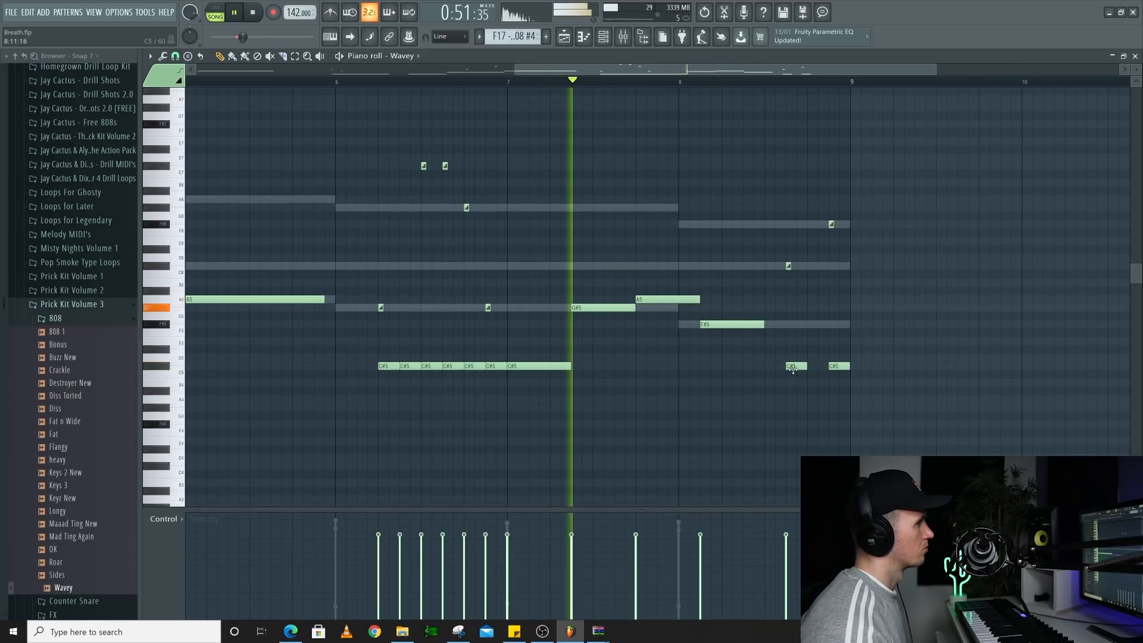
click(811, 324)
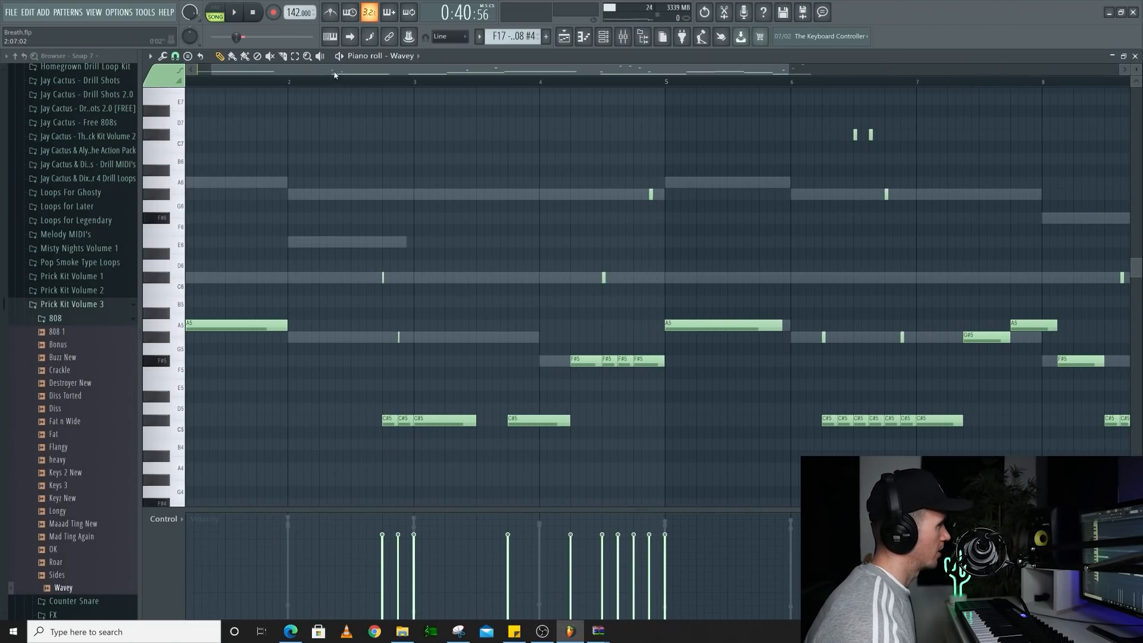
drag(334, 76, 109, 146)
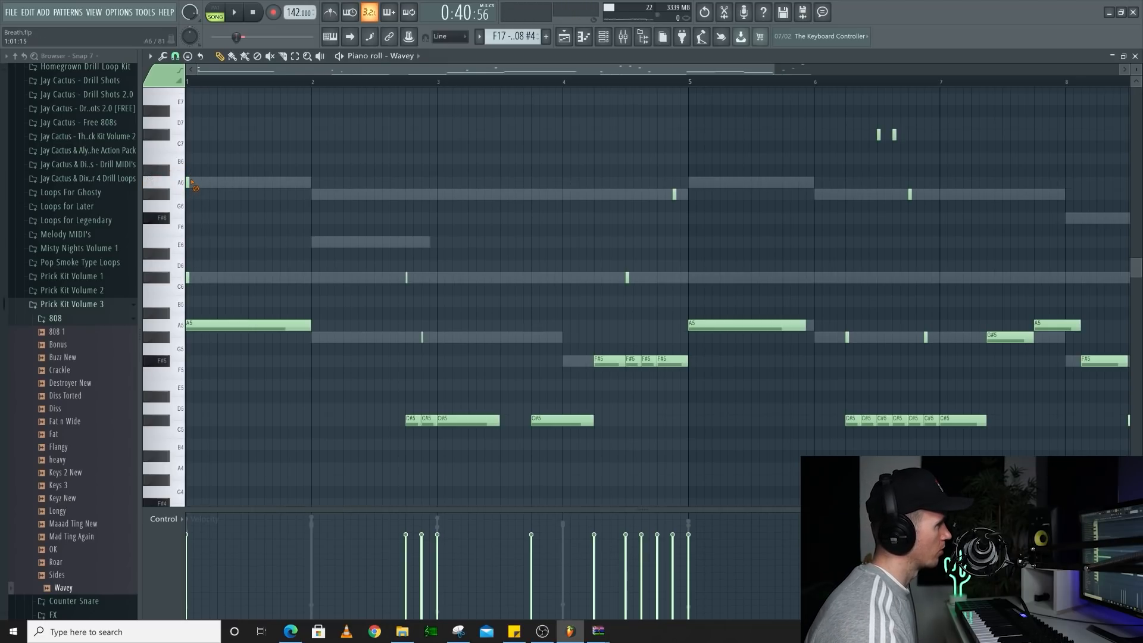
scroll(193, 278, down, 2)
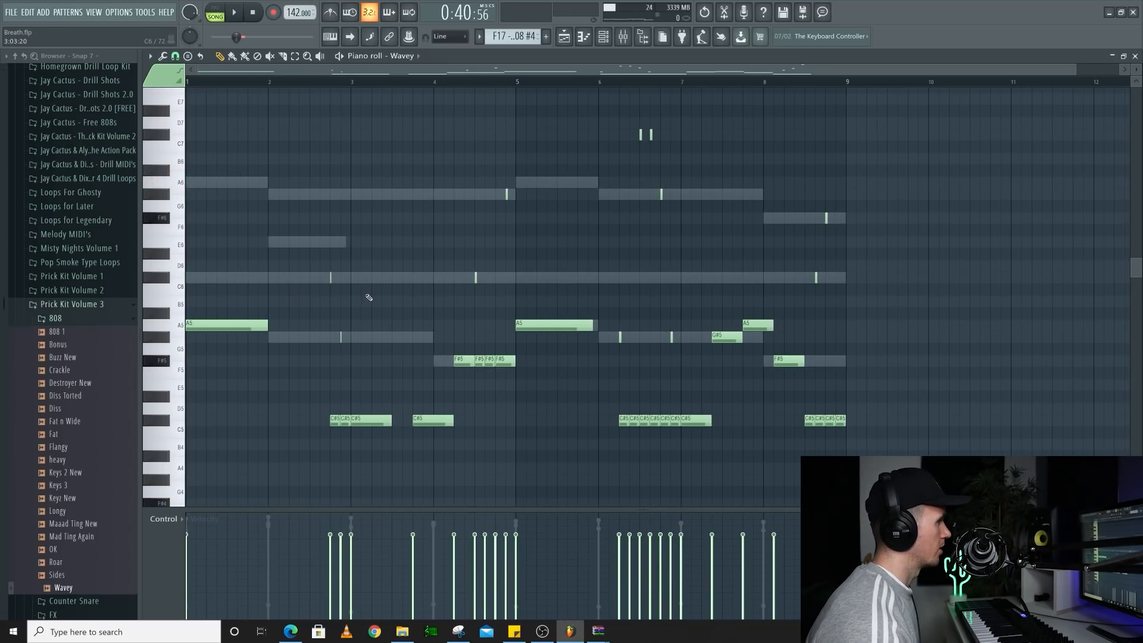
scroll(270, 278, up, 2)
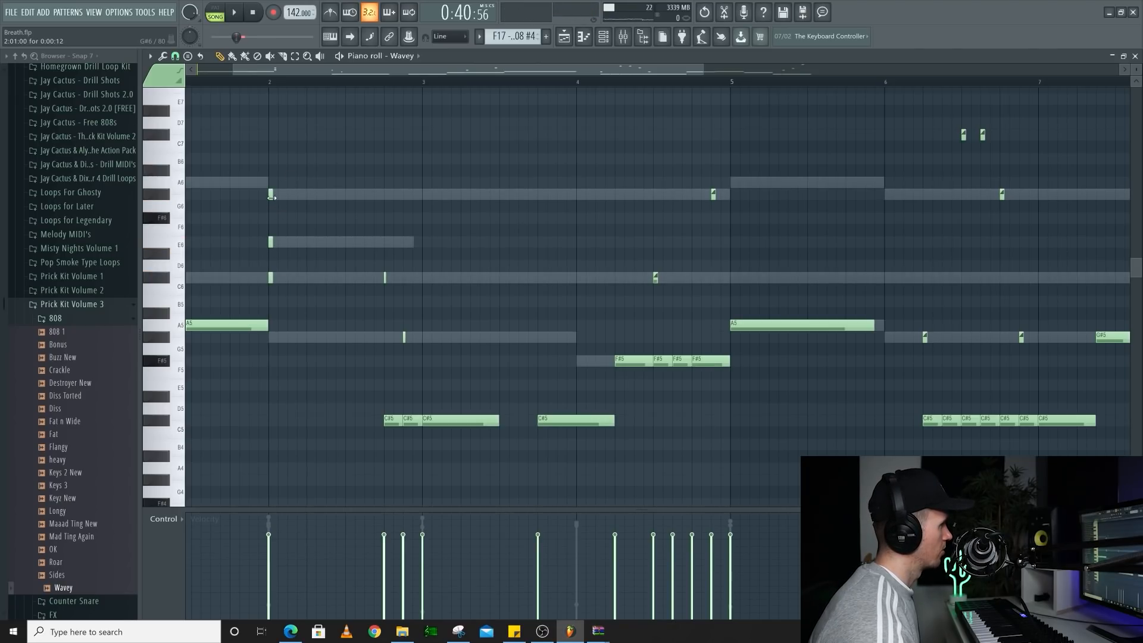
scroll(273, 203, down, 2)
Play the Wavey 808 line and slightly lengthen the two short slide notes near the end of bar 2.
key(space)
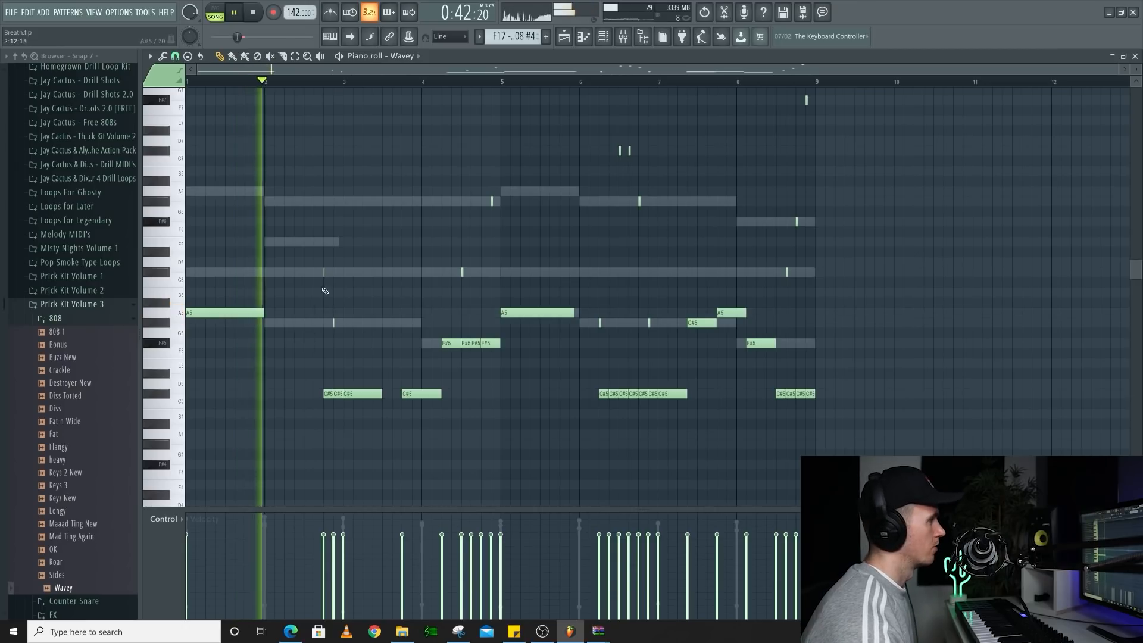
scroll(325, 298, up, 2)
drag(364, 258, 309, 336)
drag(325, 272, 329, 274)
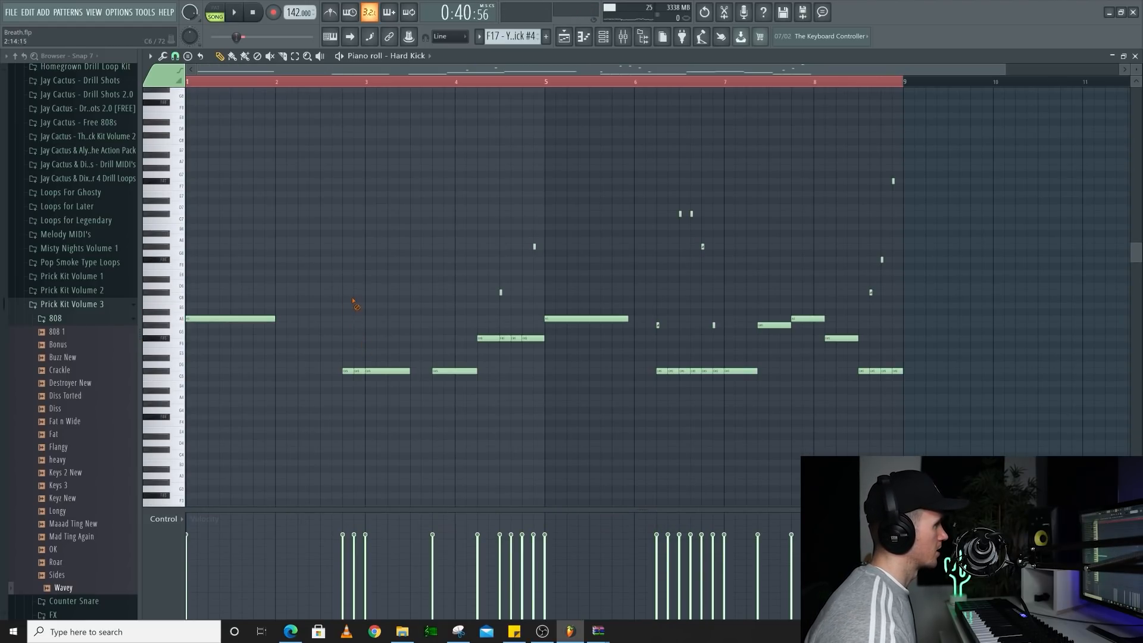
Delete the slide notes in bar 4 and in bars 6 to 8 from the Hard Kick's notes.
right_click(501, 293)
right_click(535, 247)
drag(940, 153, 669, 255)
key(Delete)
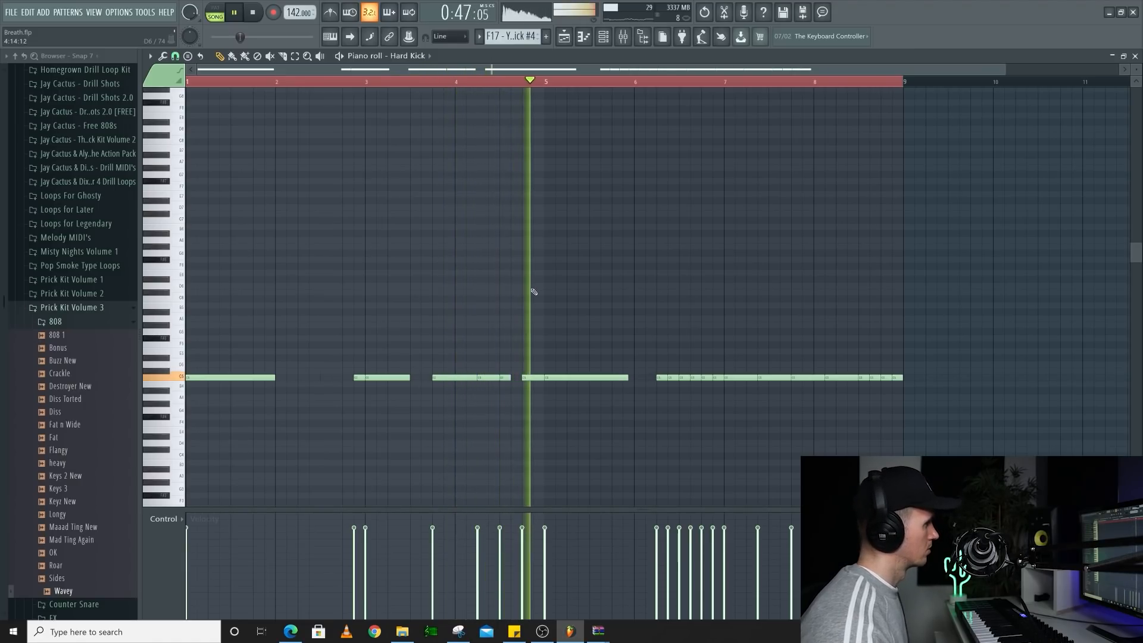
Thin out the Hard Kick pattern by deleting five notes in bar 6, one early in bar 8 and two near its end.
right_click(674, 378)
right_click(684, 379)
right_click(695, 378)
right_click(707, 378)
right_click(718, 377)
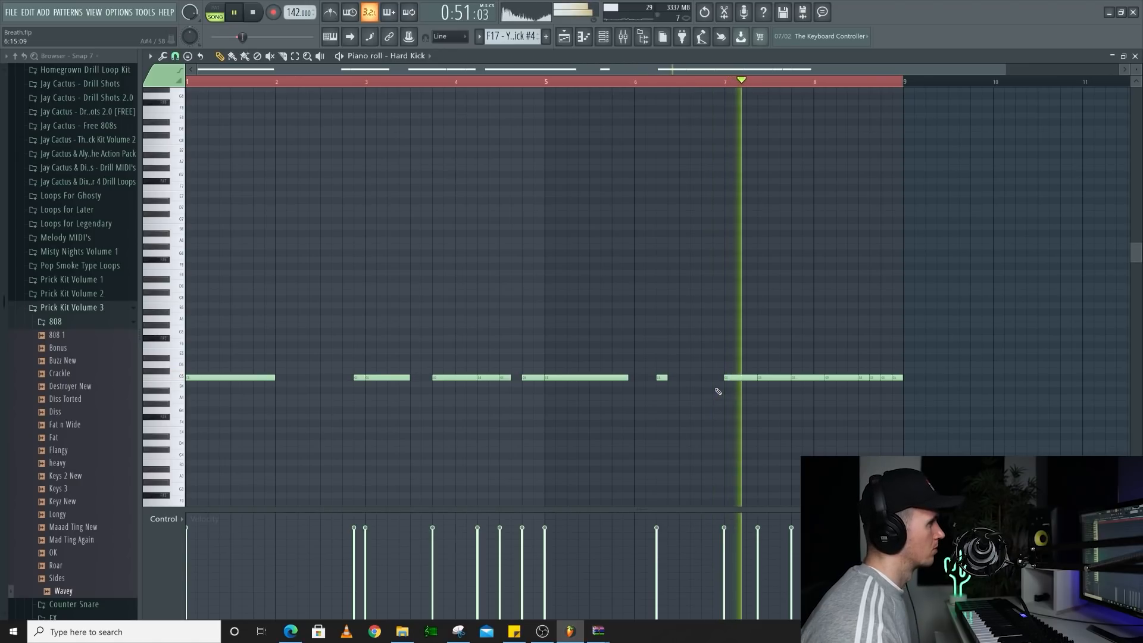
right_click(852, 378)
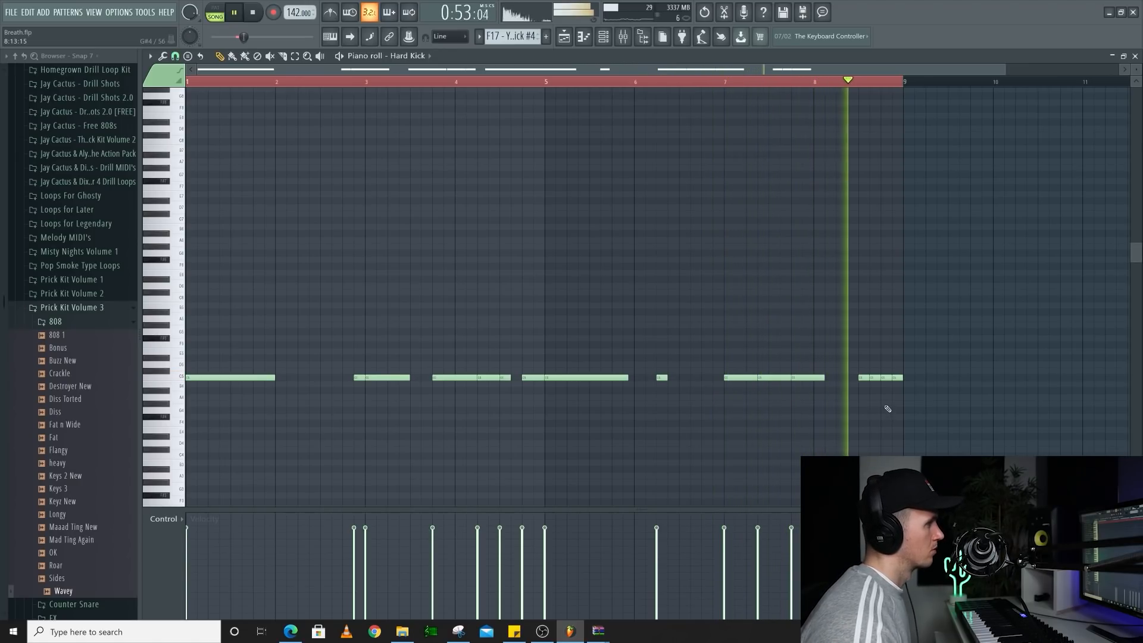
right_click(876, 377)
right_click(886, 379)
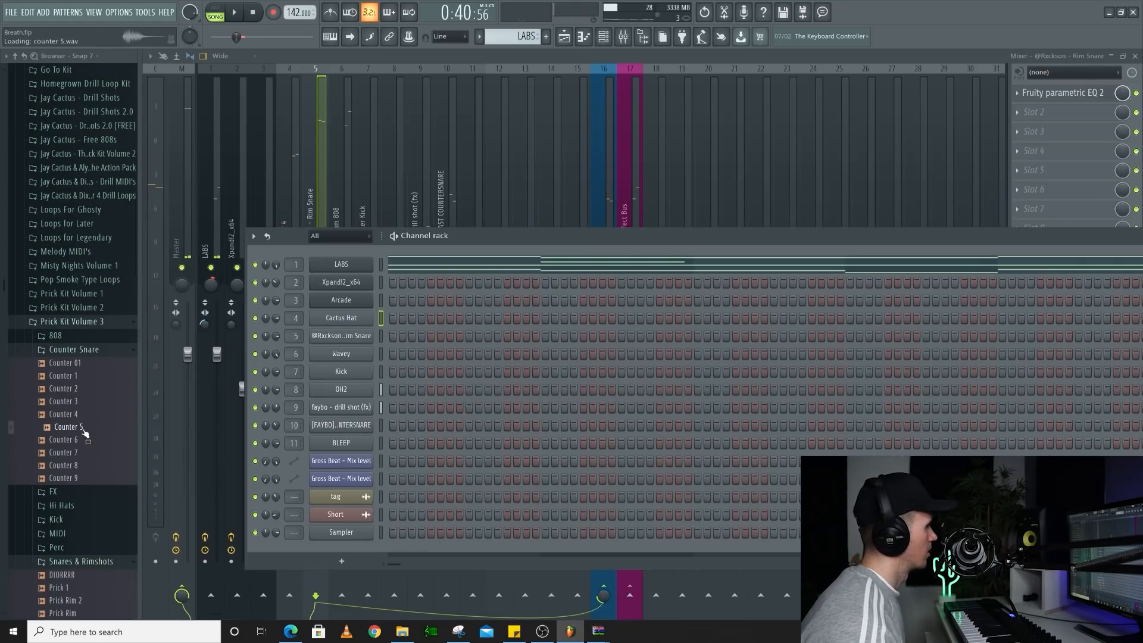
Play the beat, set the rim snare's mixer send to Reverb to 19% and replace its sample with Rimington 2.
drag(353, 322, 344, 318)
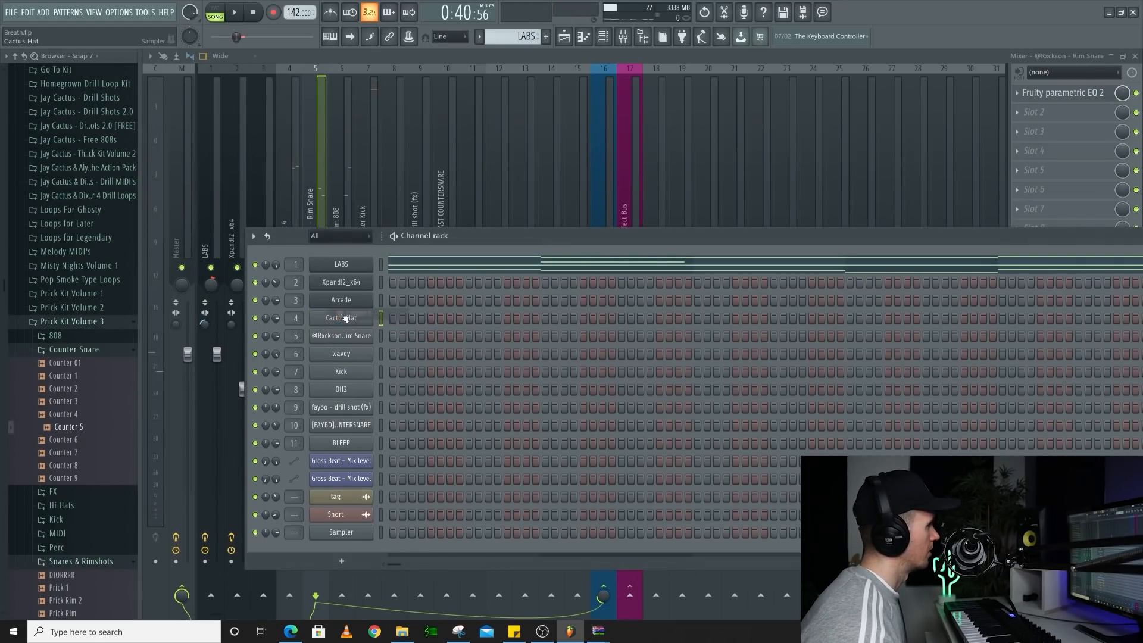
key(space)
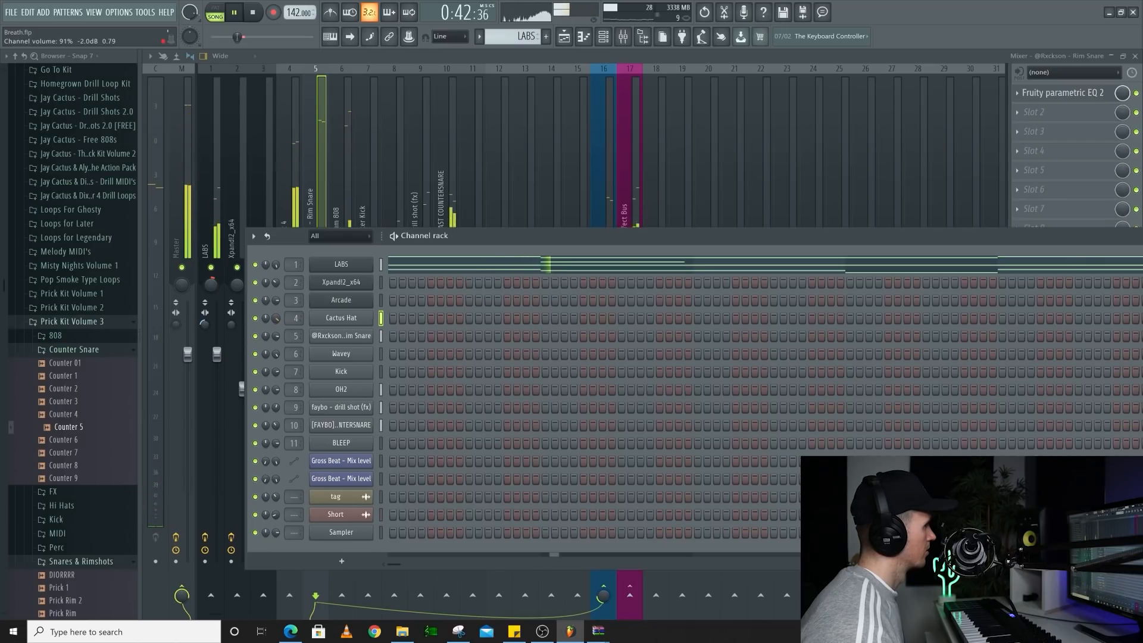
click(310, 180)
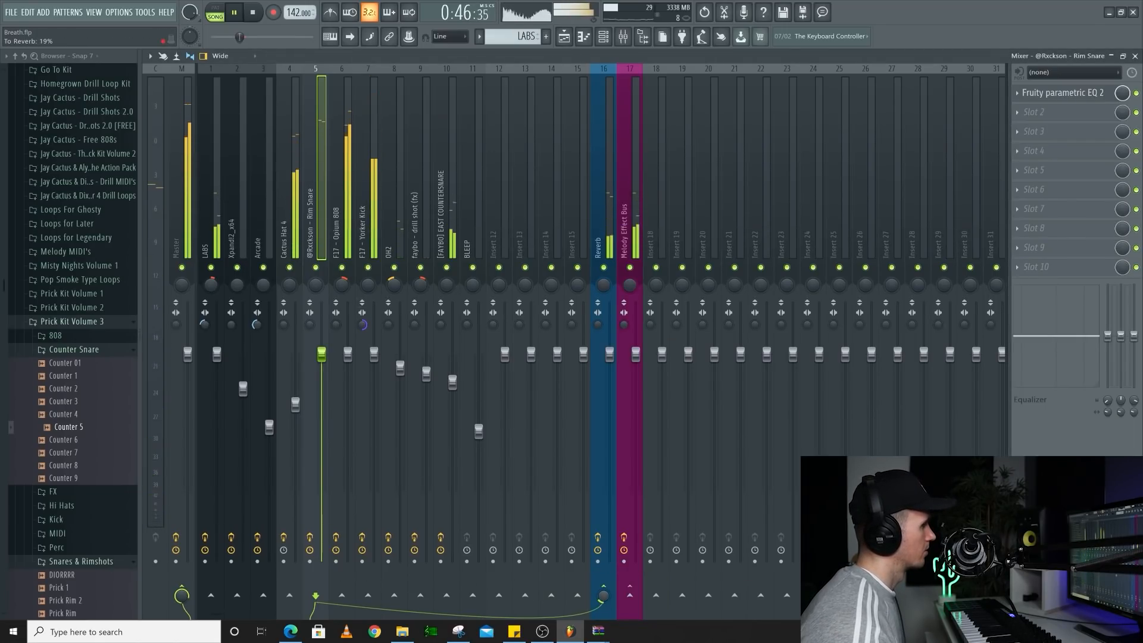
click(606, 198)
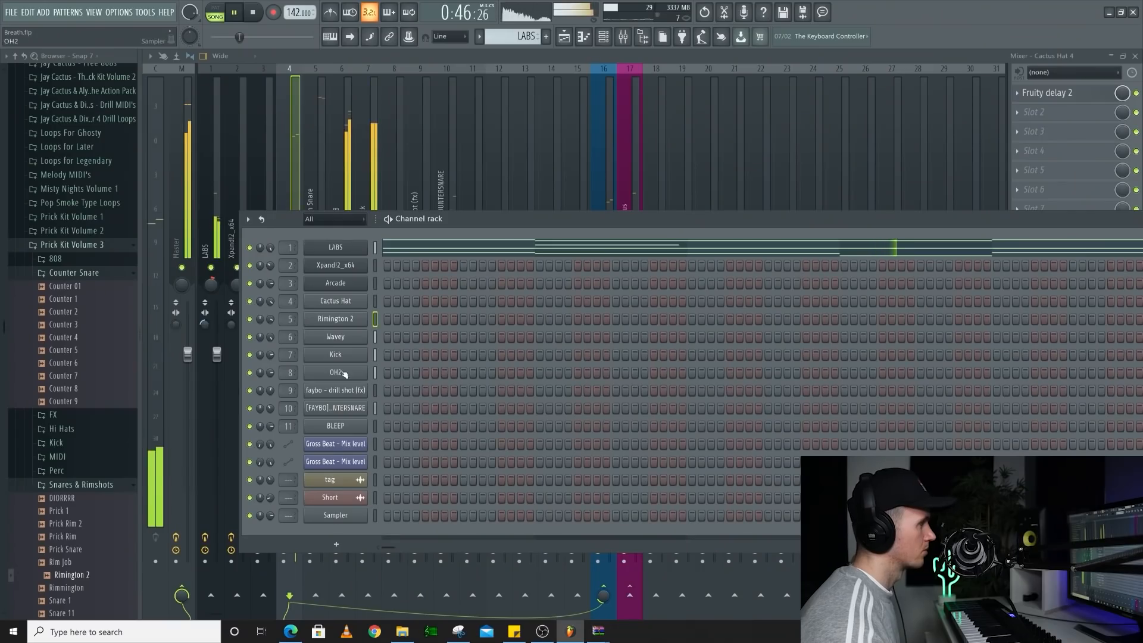
Set the Kick channel's boost to 27% in its sampler settings.
click(348, 365)
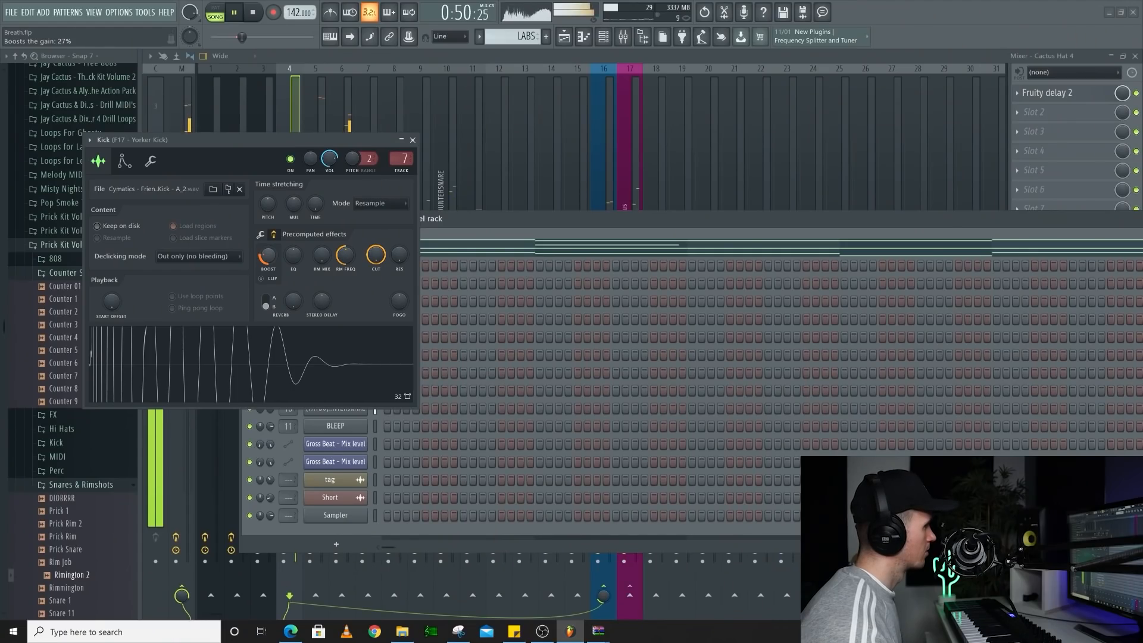
click(413, 139)
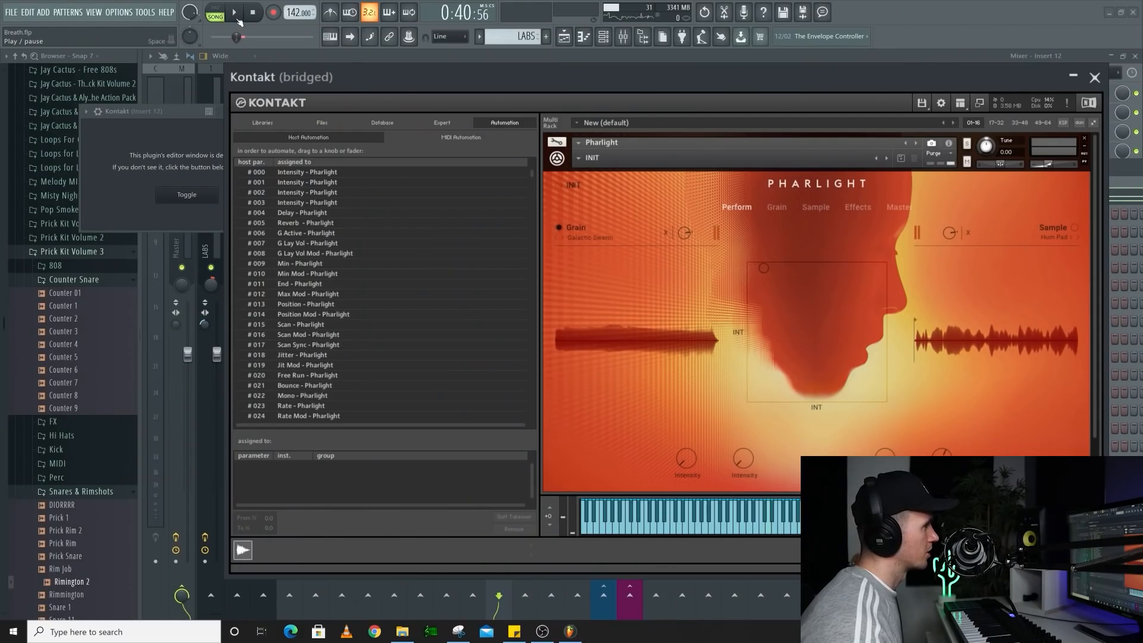
Audition Pharlight snapshots over the beat, choose Alpine Landscape and lower the instrument's output volume.
click(238, 19)
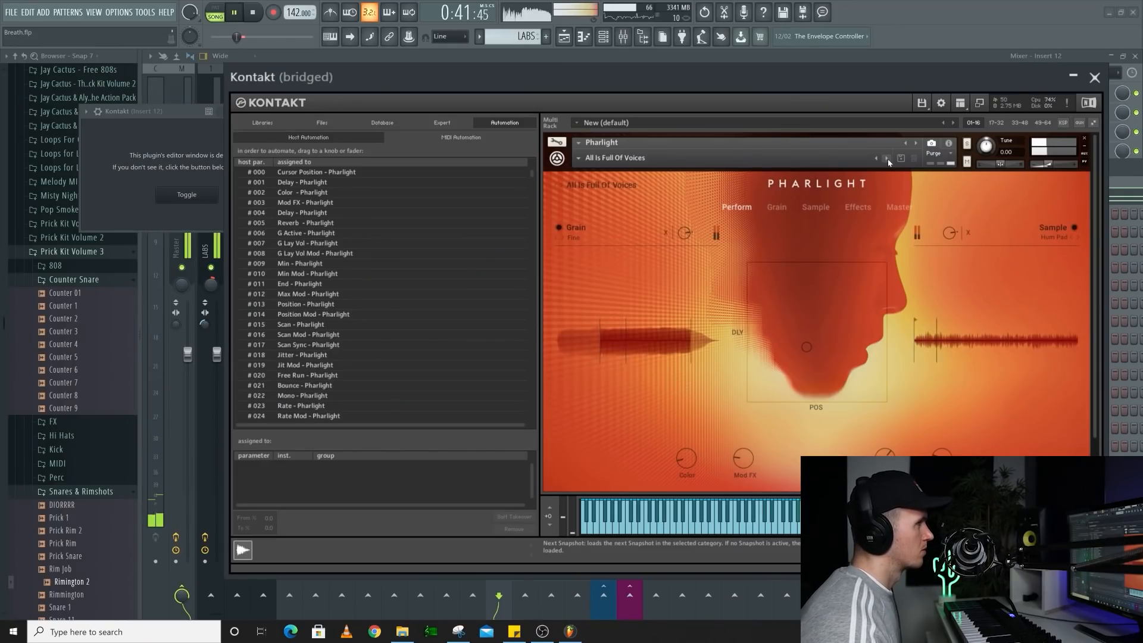
click(888, 160)
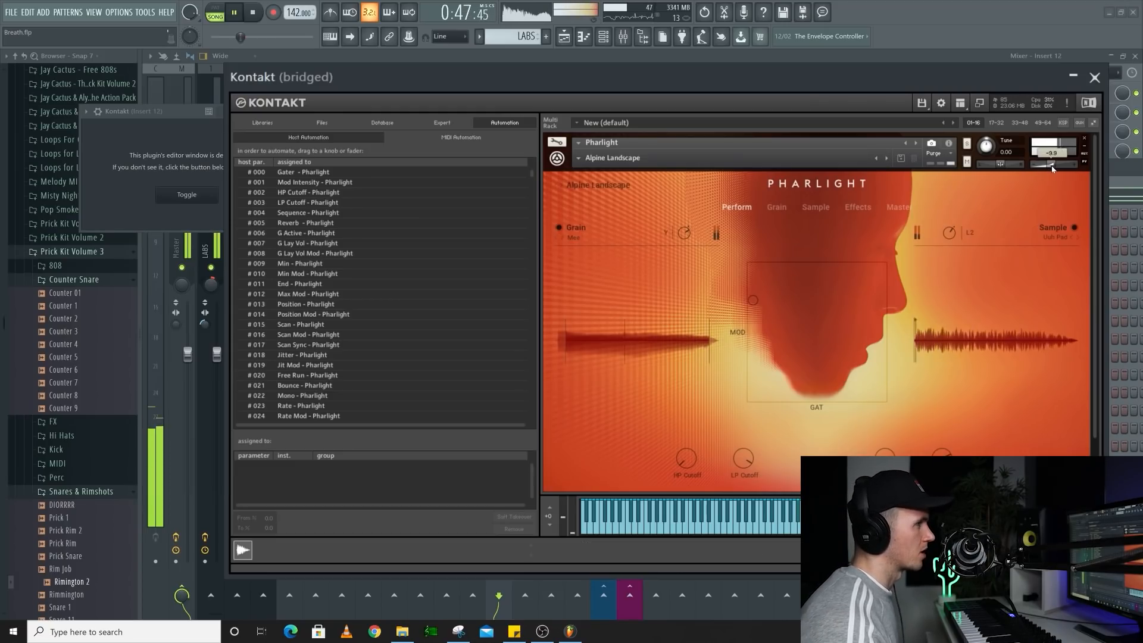
click(1096, 77)
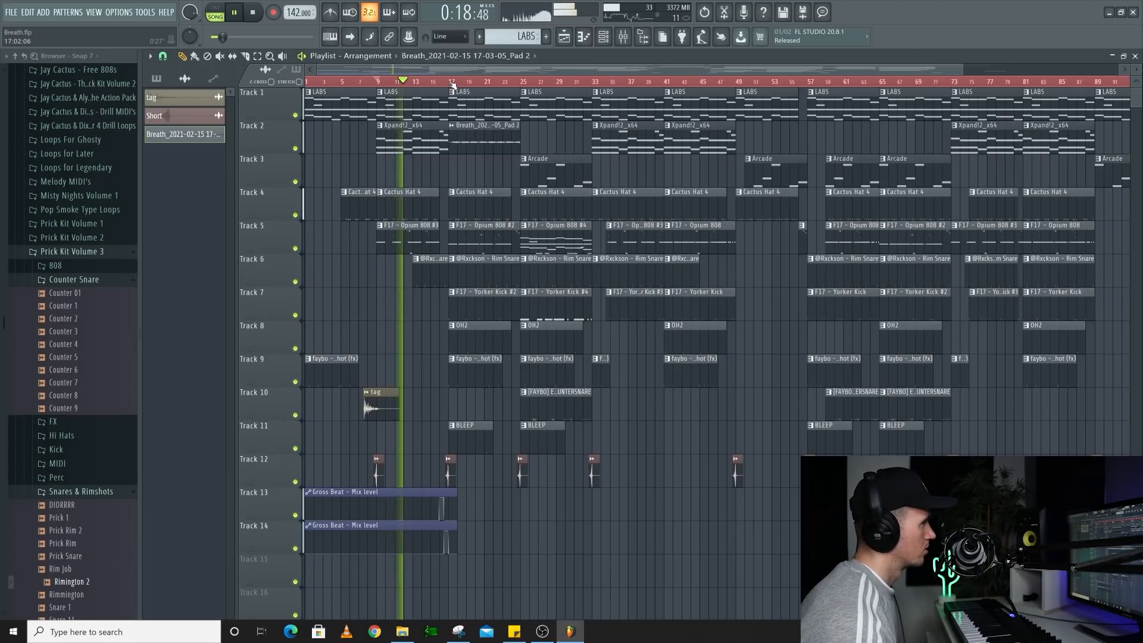
Place a copy of the recorded Pad 2 clip at bar 1 on Track 2 and play the song.
key(space)
drag(485, 146, 165, 148)
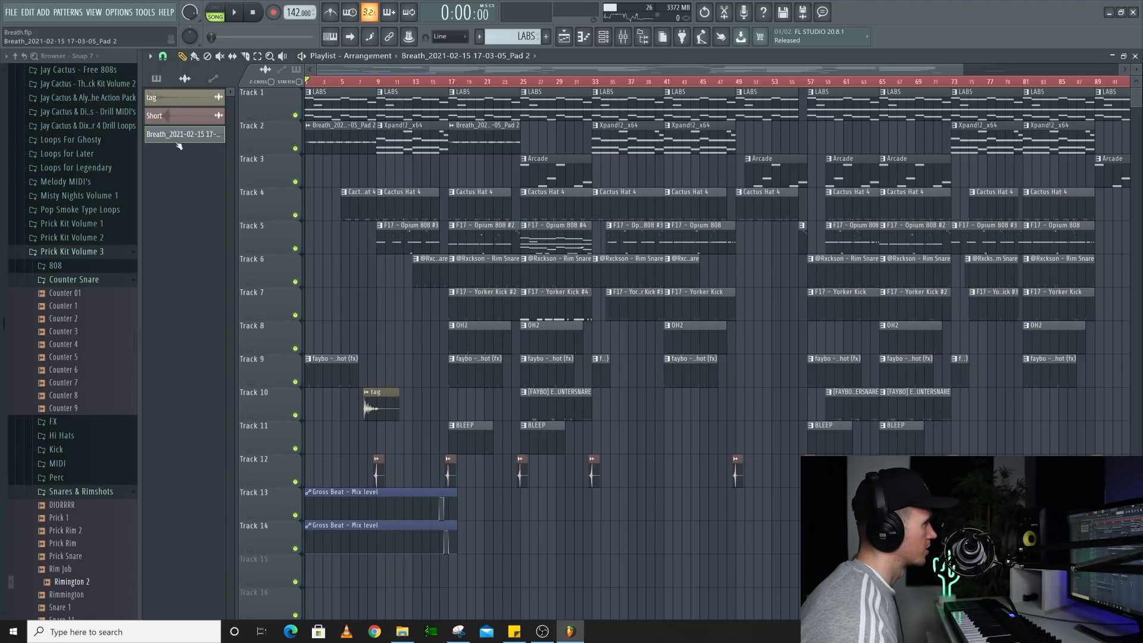
key(space)
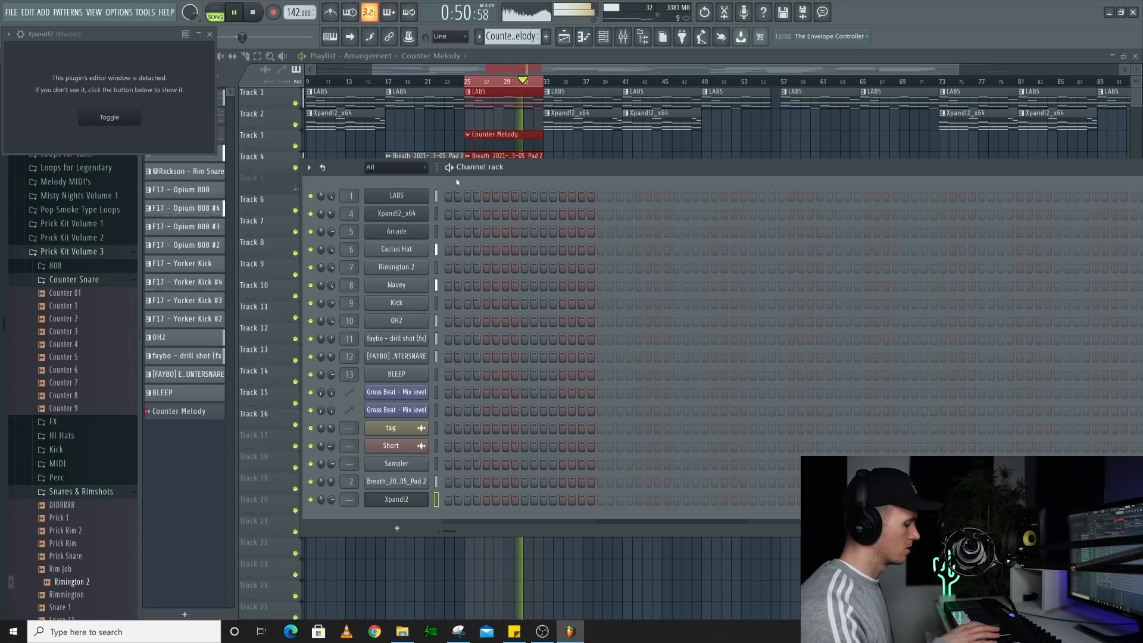
Layer a copy of all the Xpand!2 counter melody notes one octave higher and play the result.
key(space)
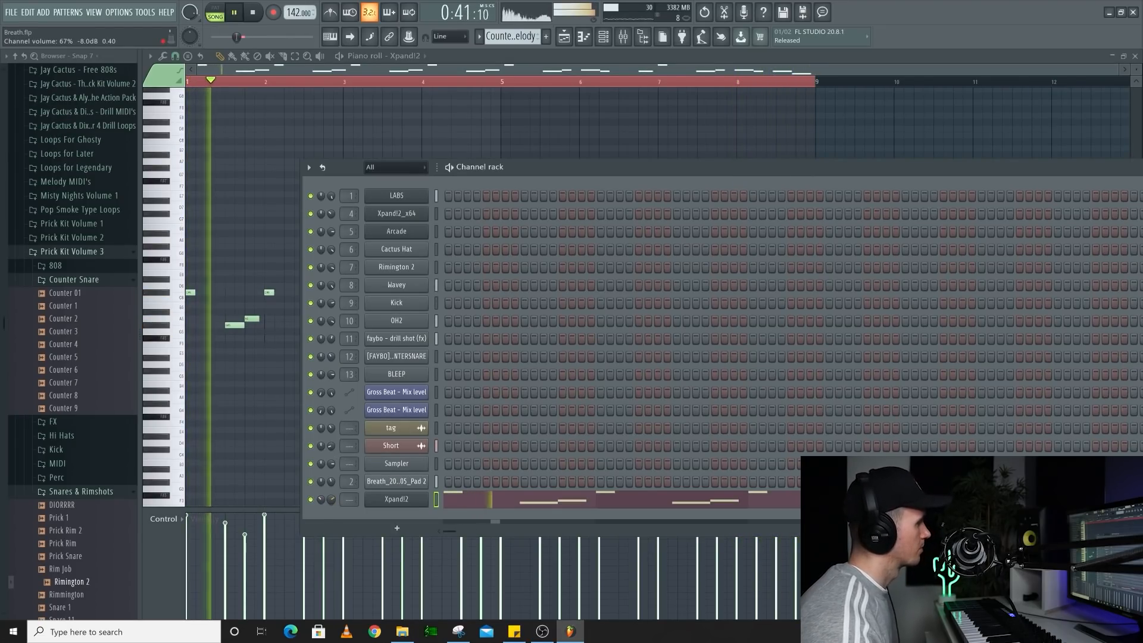
key(F5)
click(557, 504)
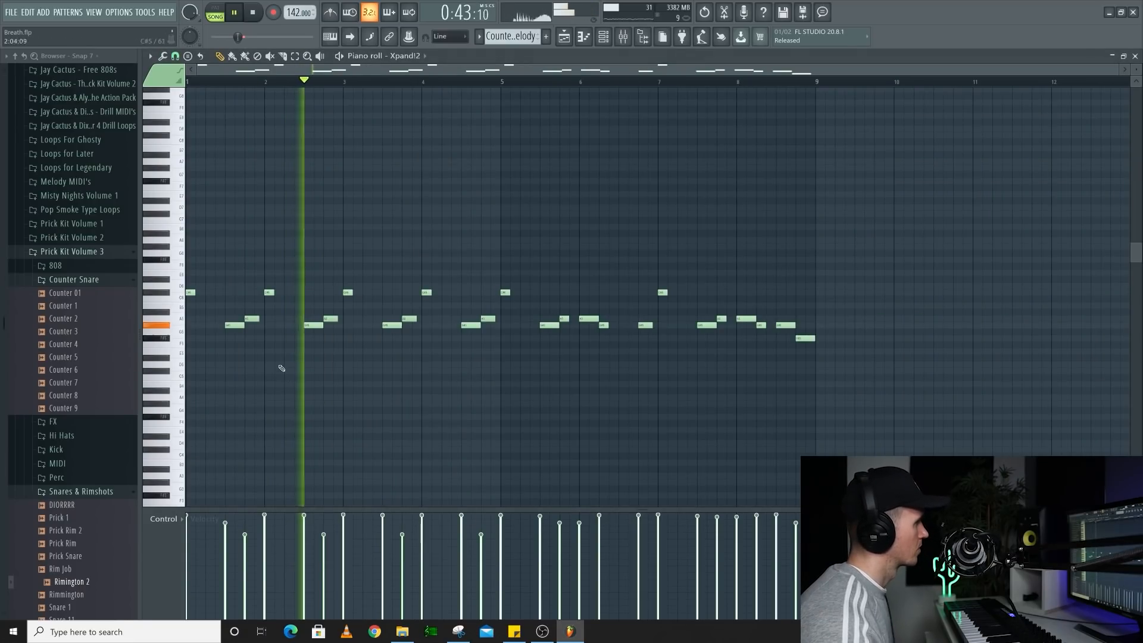
key(space)
key(space)
key(ctrl+Up)
key(space)
key(space)
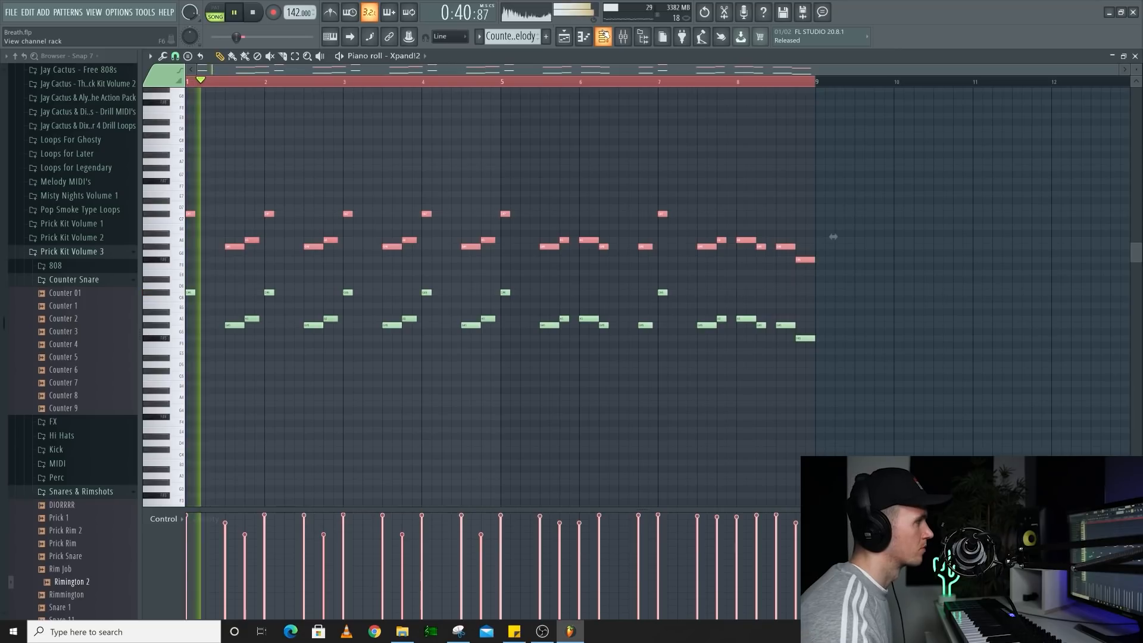
Add ValhallaVintageVerb to the Xpand!2 mixer track with 27% mix, 2.10 s decay and a 110 Hz low cut.
key(F6)
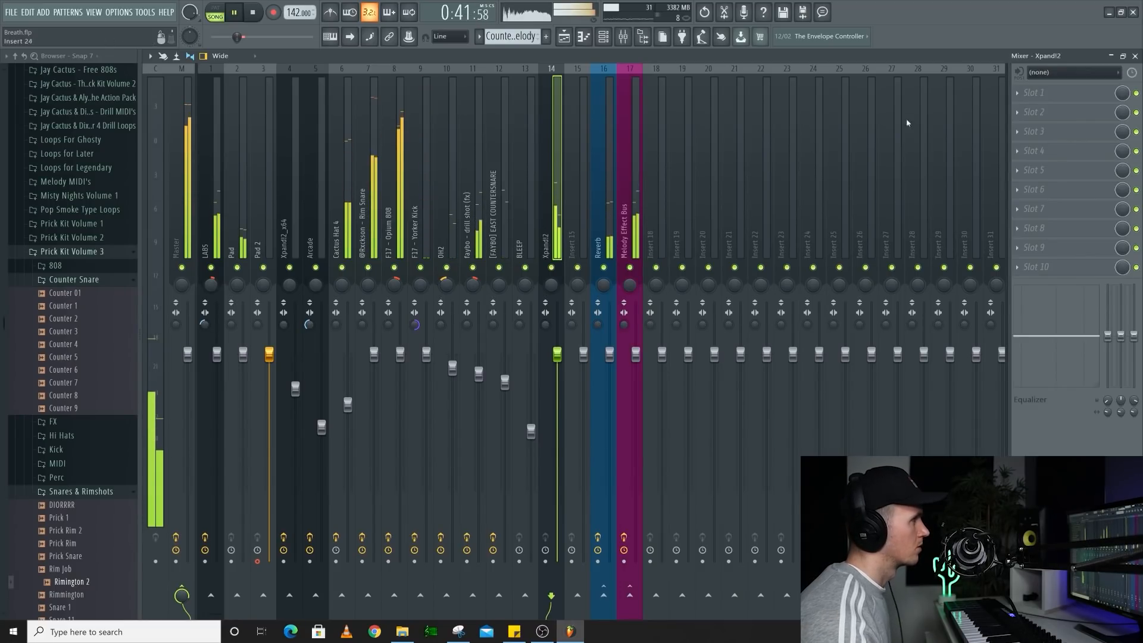
click(1036, 93)
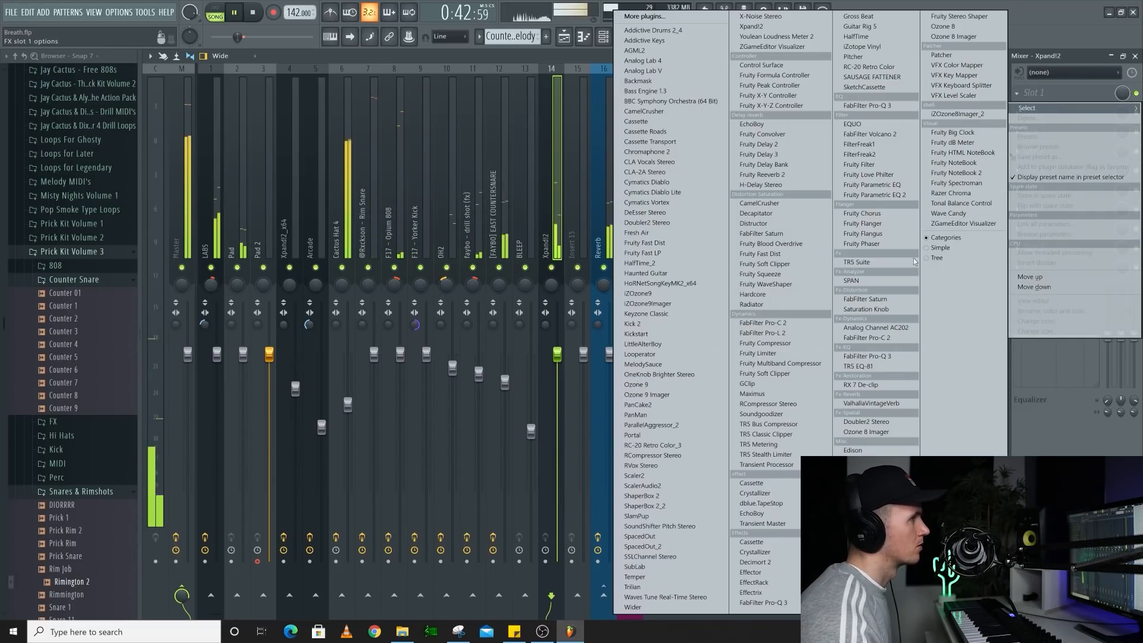
click(872, 403)
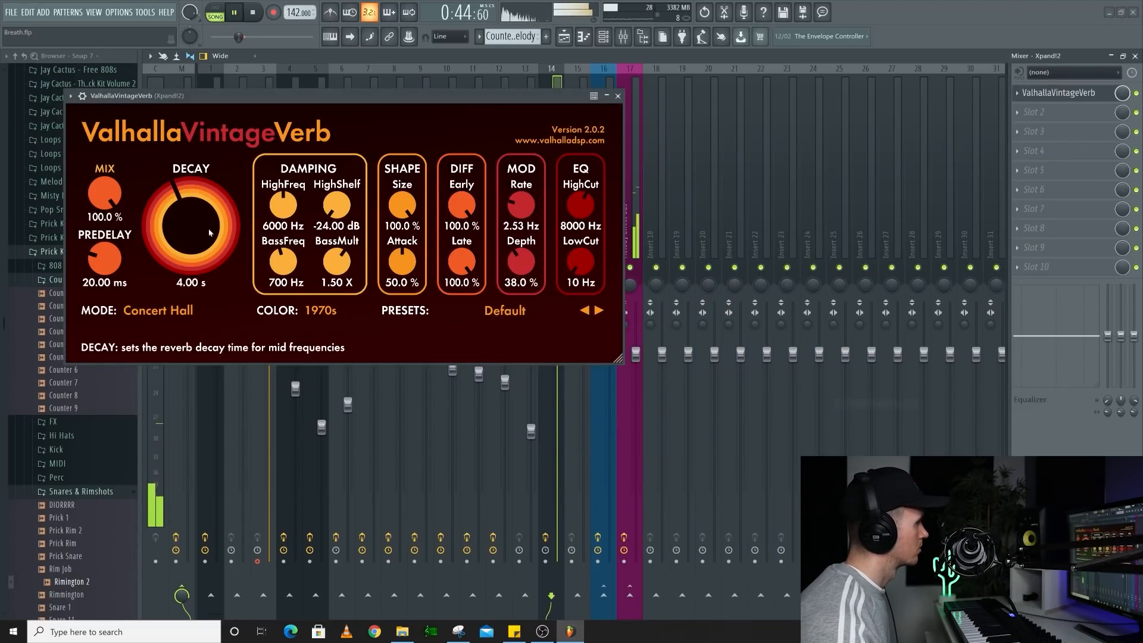
drag(108, 231, 108, 252)
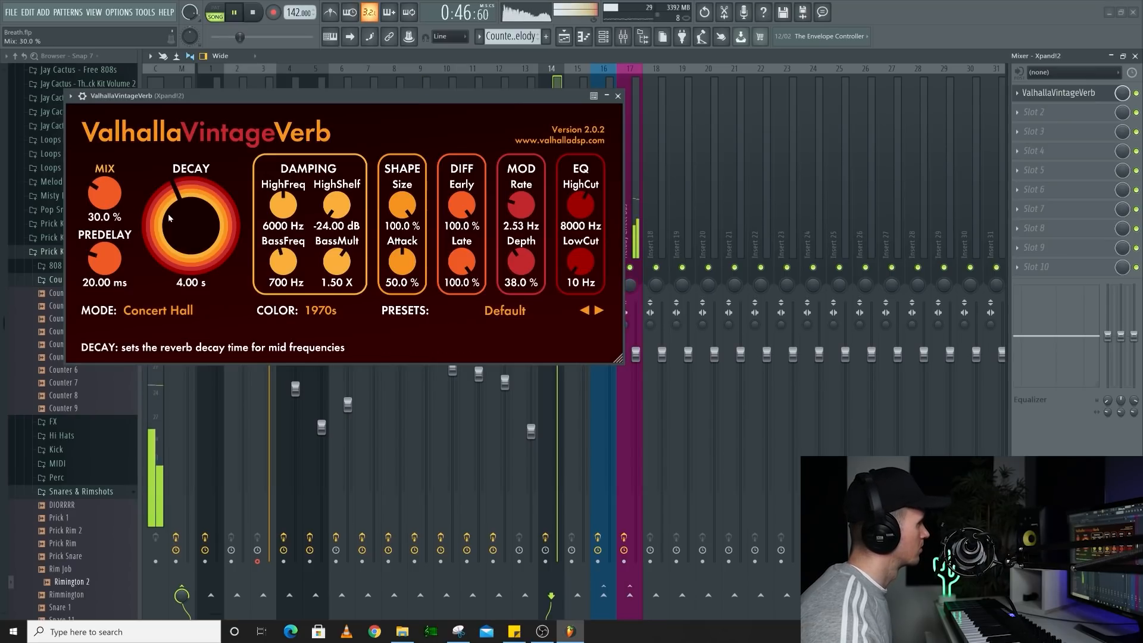
drag(174, 230, 174, 236)
drag(587, 269, 584, 257)
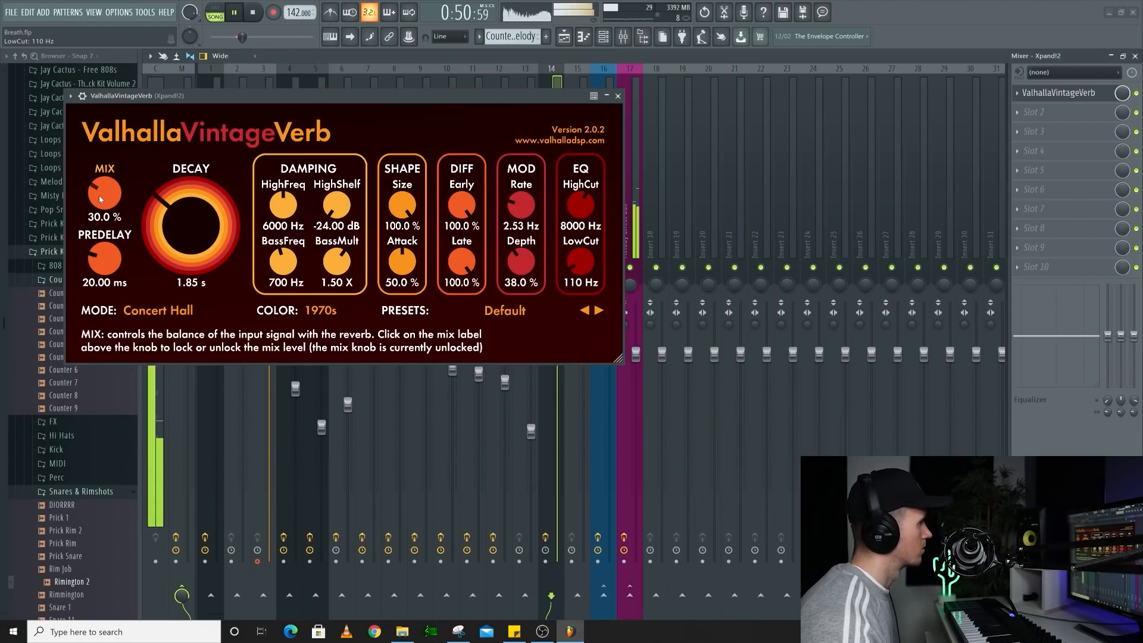
drag(104, 202, 104, 204)
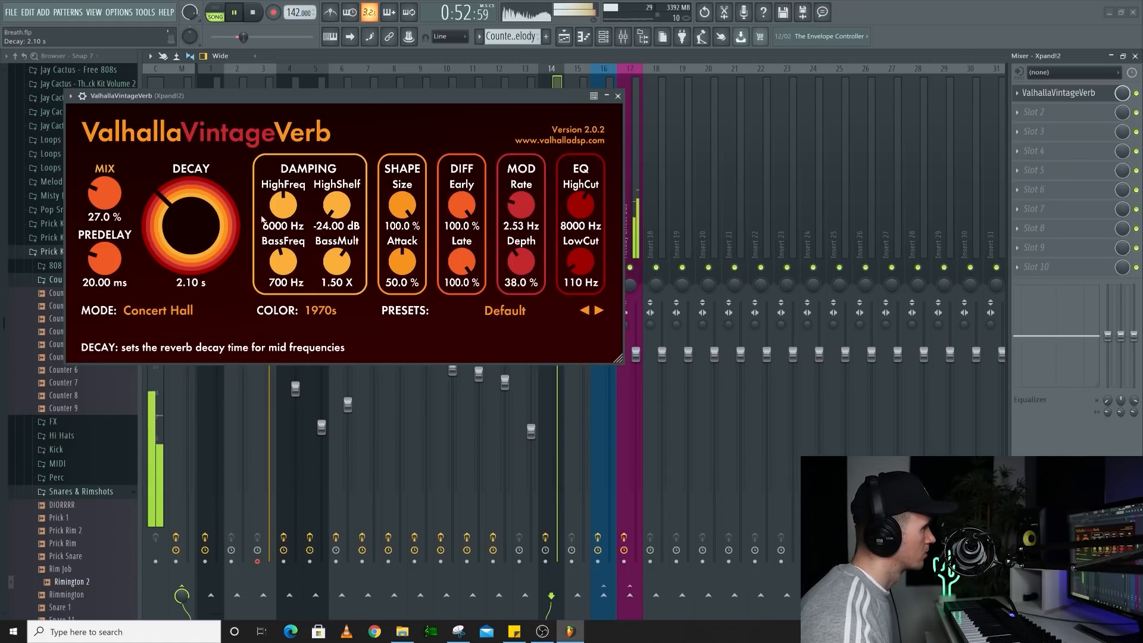
click(618, 95)
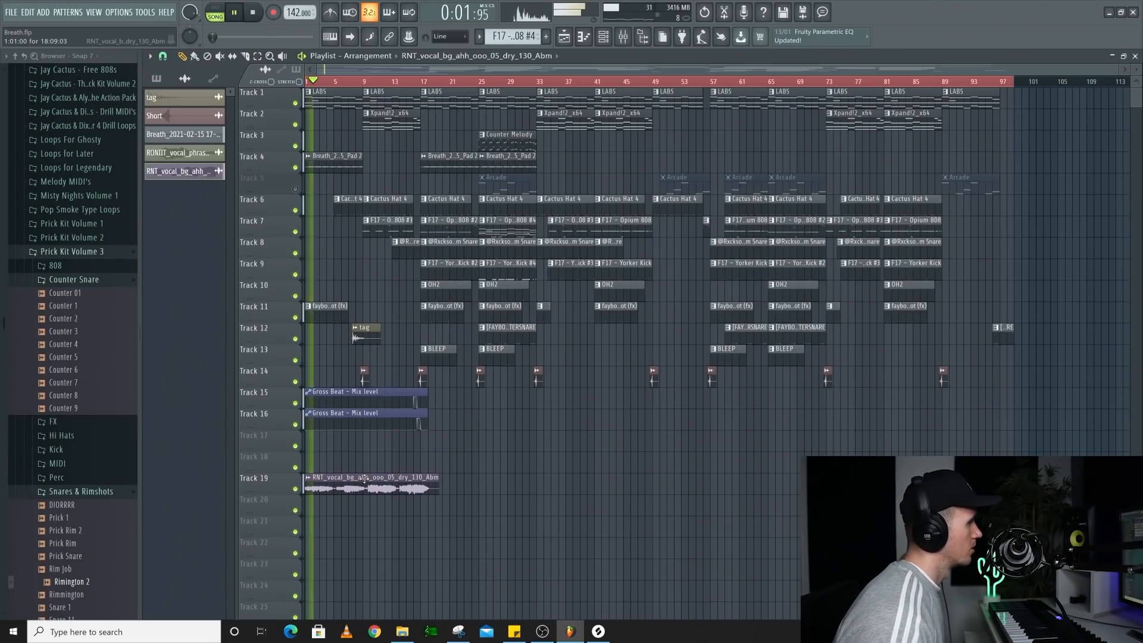
Assign the RNT_vocal_bg_ahh_ooo_05_dry_130_Abm clip to a free mixer track.
key(space)
double_click(365, 479)
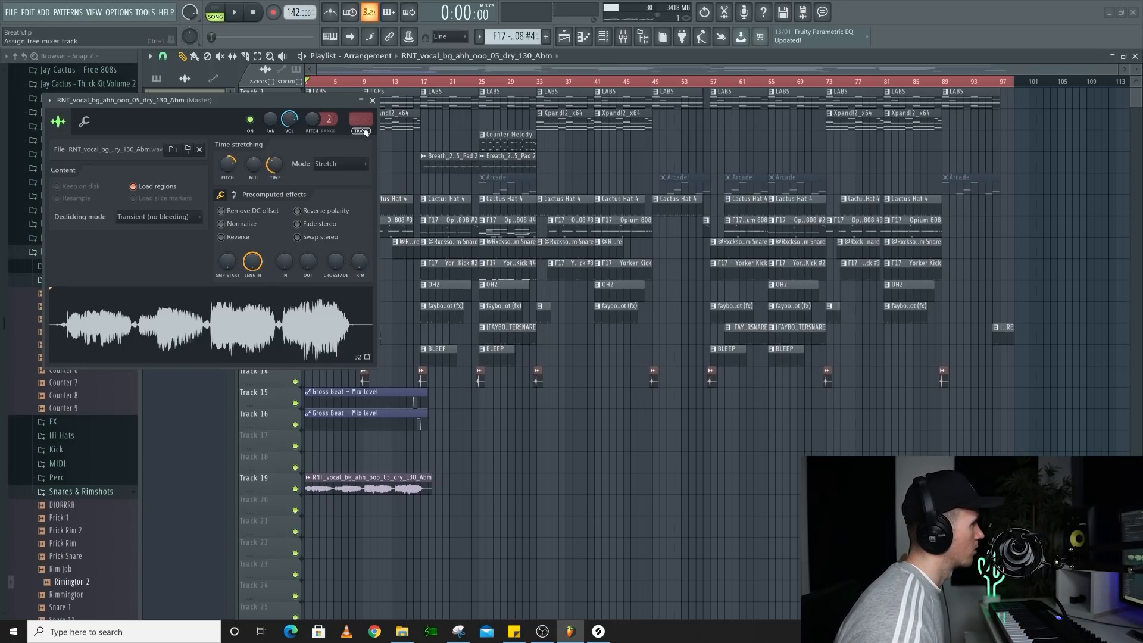
click(363, 132)
click(373, 101)
Play the vocal and shift its Fruity Parametric EQ 2 band-pass to about 2663 Hz.
key(space)
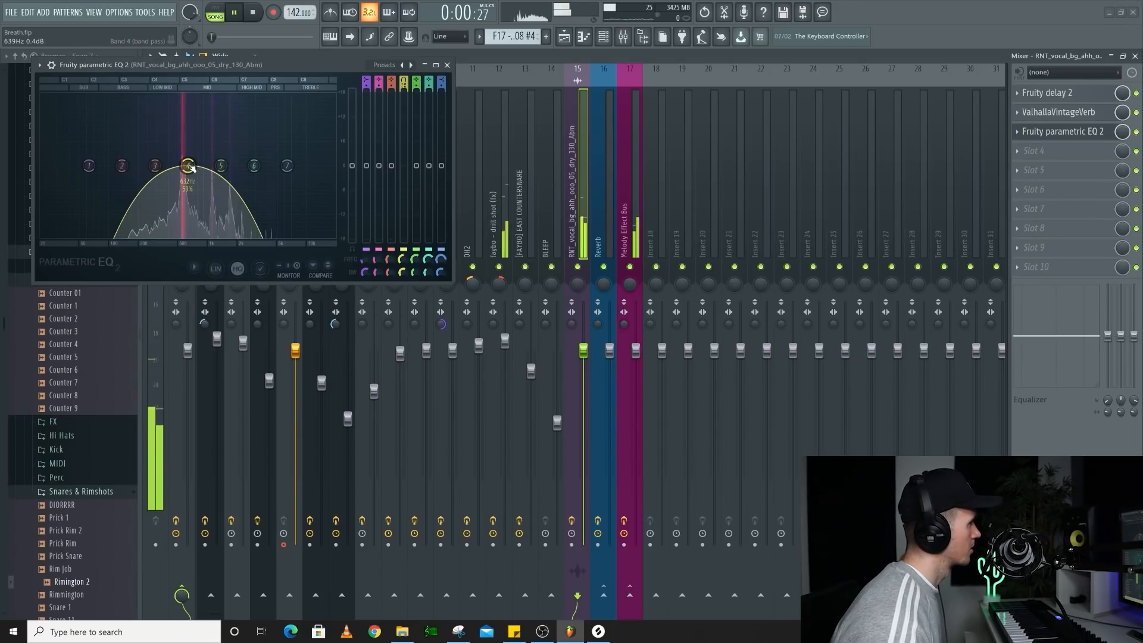
drag(188, 166, 253, 170)
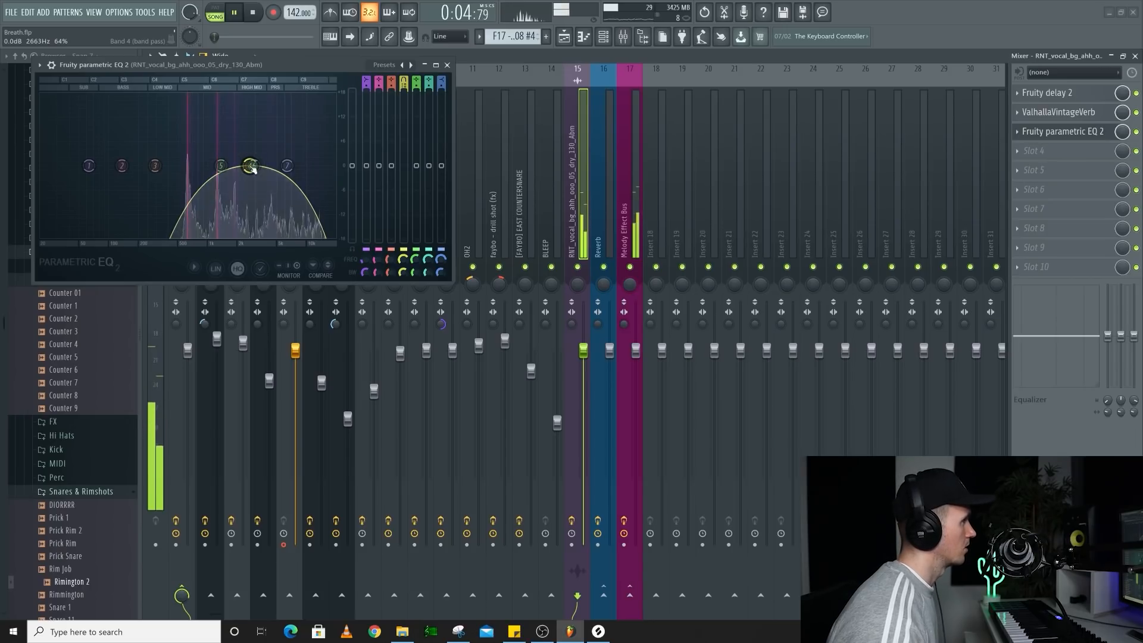
click(448, 66)
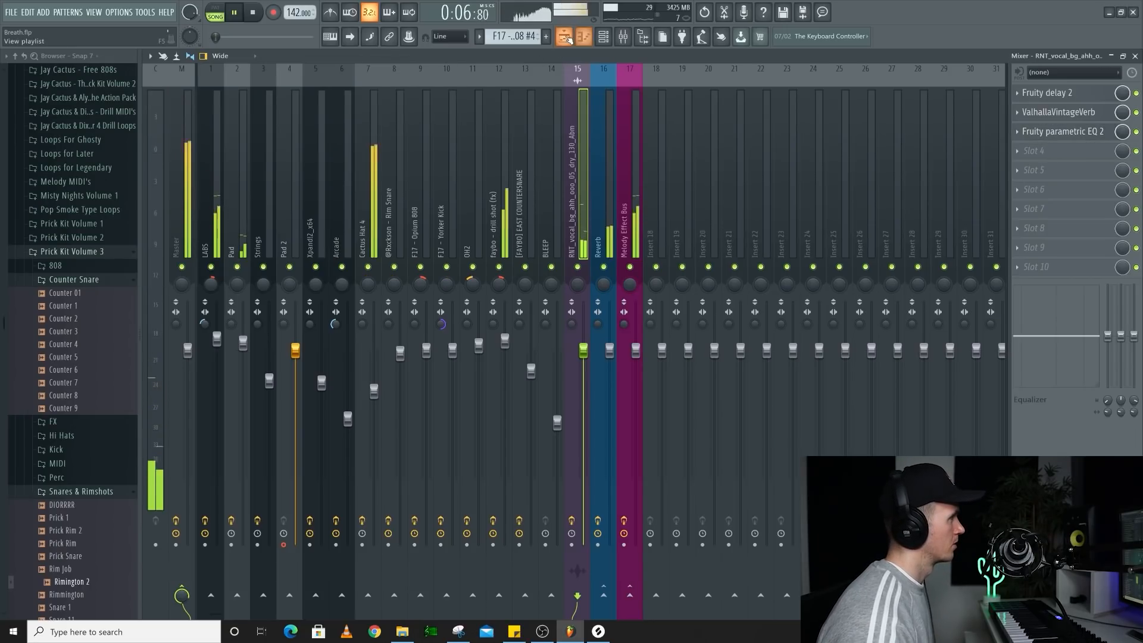
Slice off the end of the vocal clip on Track 19 in the playlist.
key(F5)
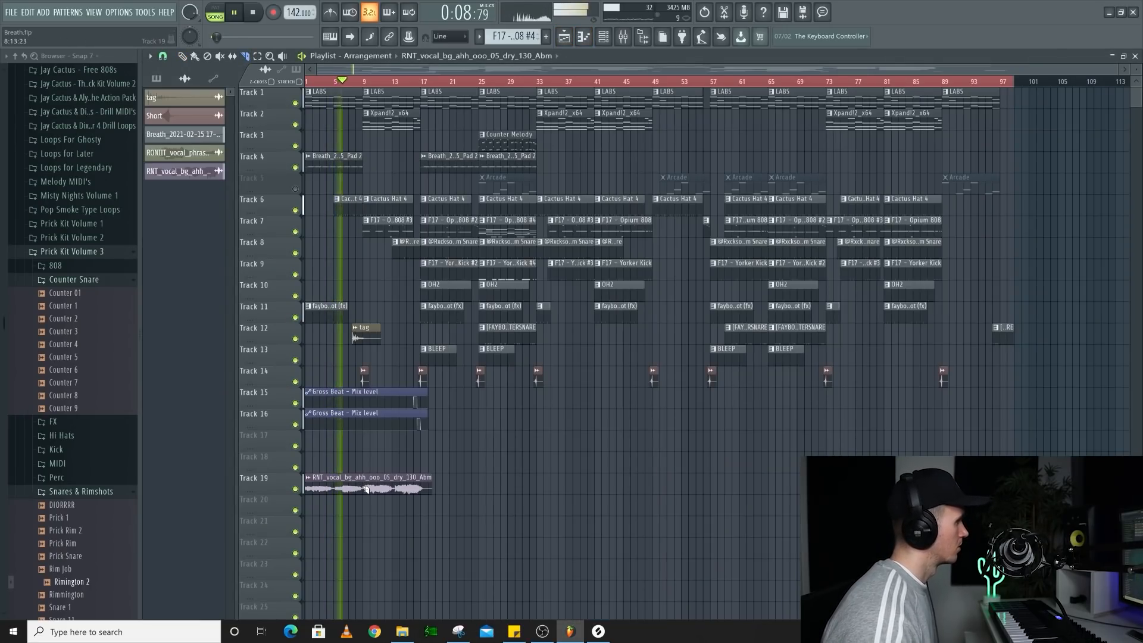
right_click(389, 481)
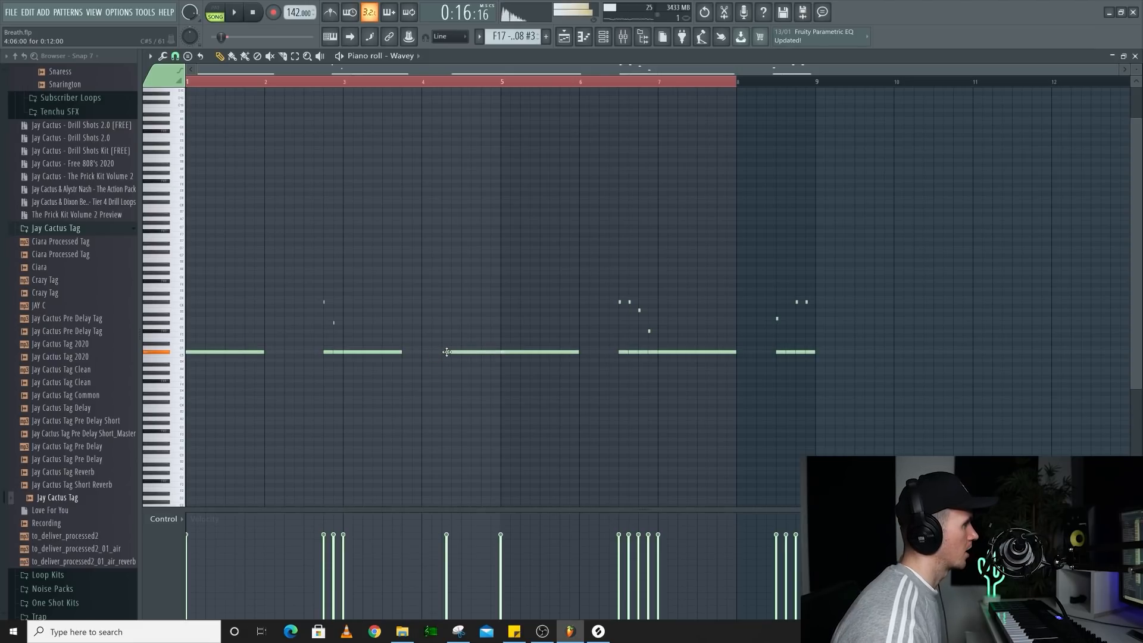
Re-enter the C#5 note in bar 4 of the Wavey 808 line slightly earlier, ending at bar 5, and play it.
key(space)
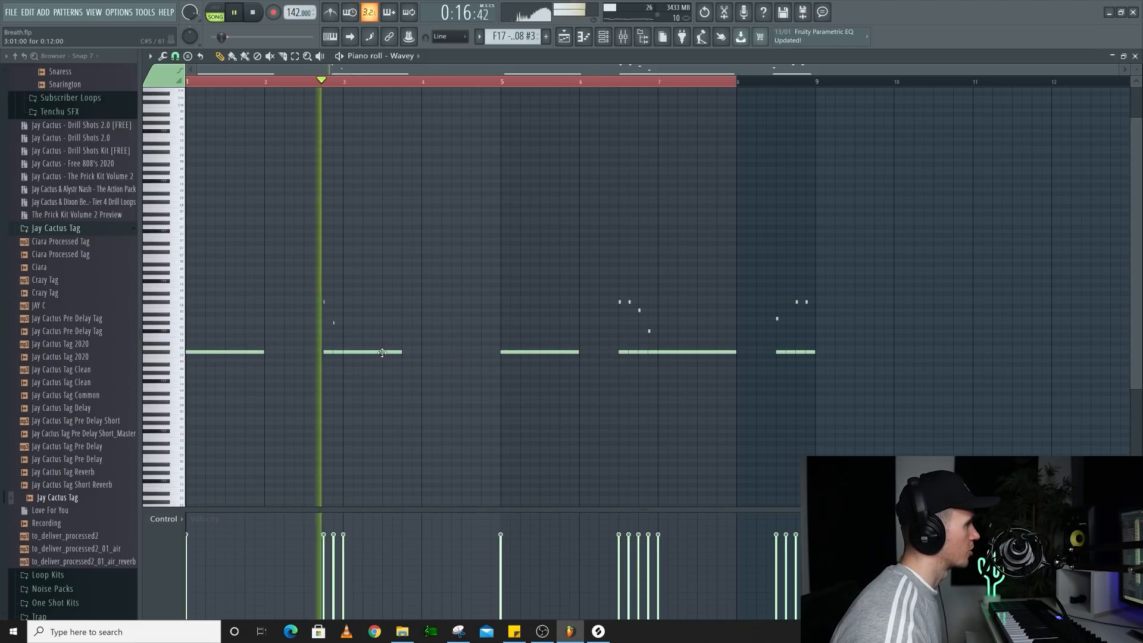
click(446, 352)
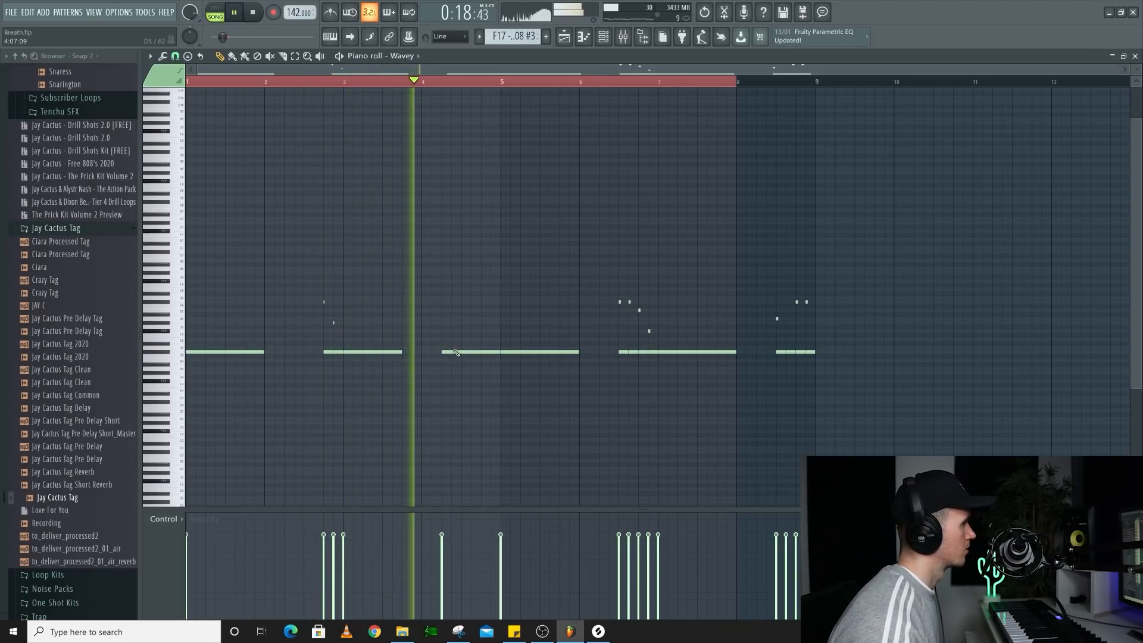
key(space)
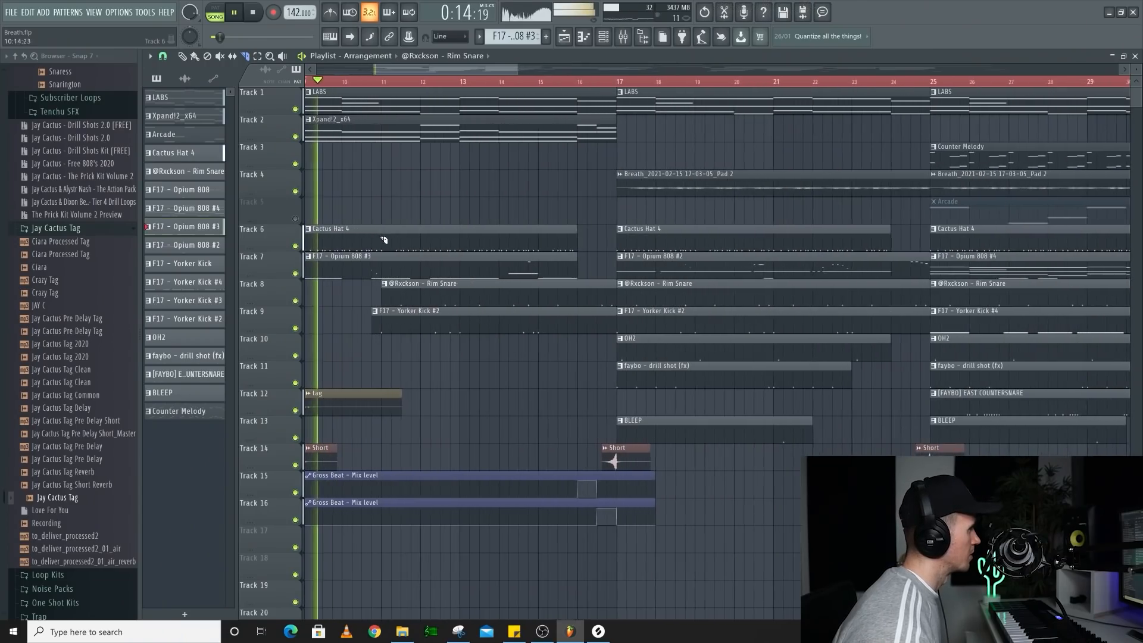
Cut the first half of bar 11 out of the Cactus Hat 4 clip on Track 6 and the Xpand!2_x64 clip on Track 2.
click(387, 241)
right_click(401, 240)
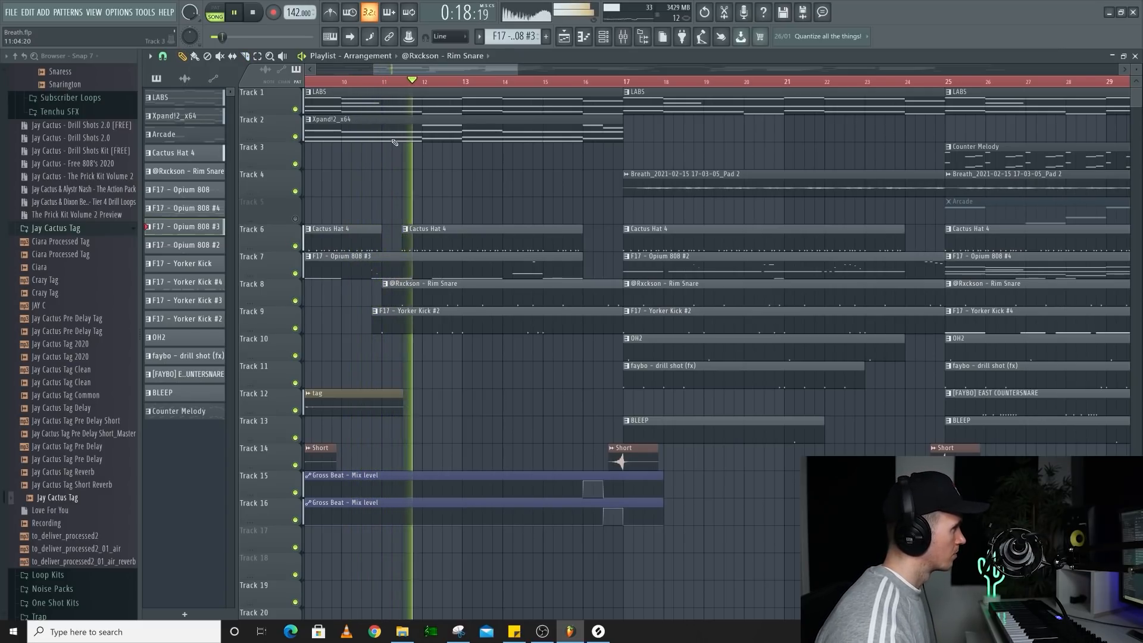
key(space)
key(space)
click(387, 135)
right_click(393, 132)
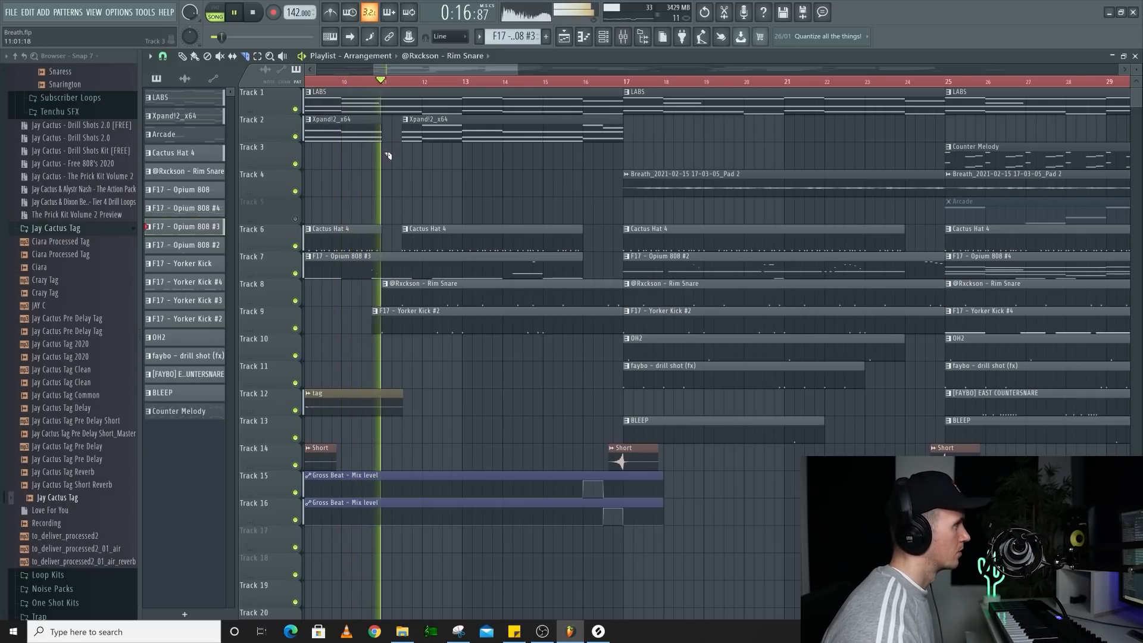
Copy the OH2 and faybo - drill shot (fx) clips from bar 17 to bar 12 and play the section.
scroll(384, 172, down, 3)
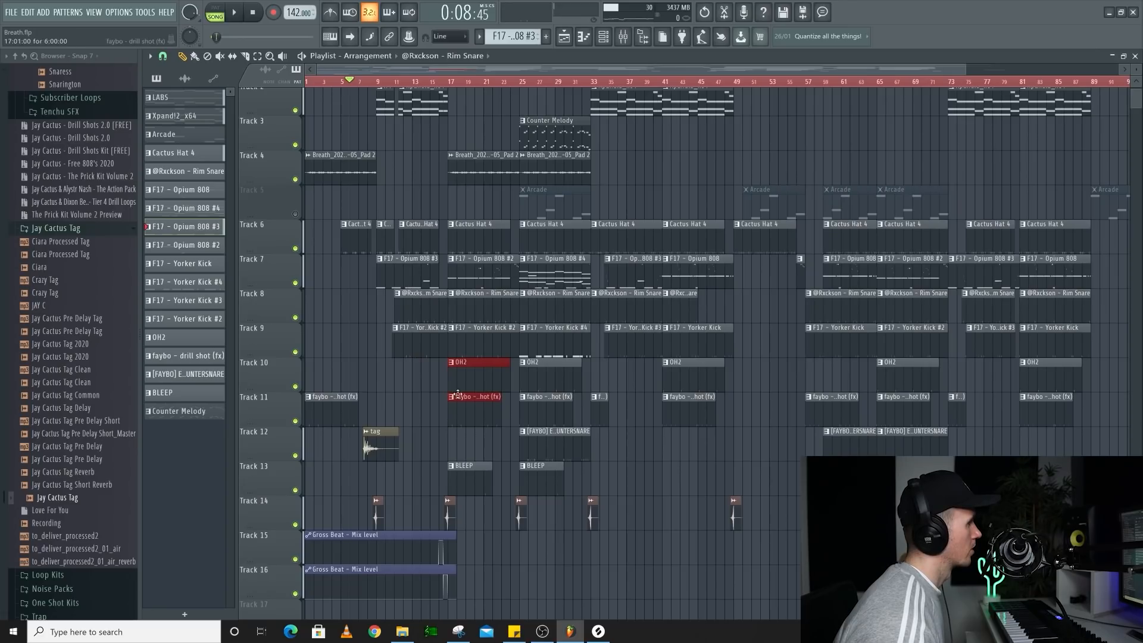
drag(471, 379, 404, 368)
key(space)
key(c)
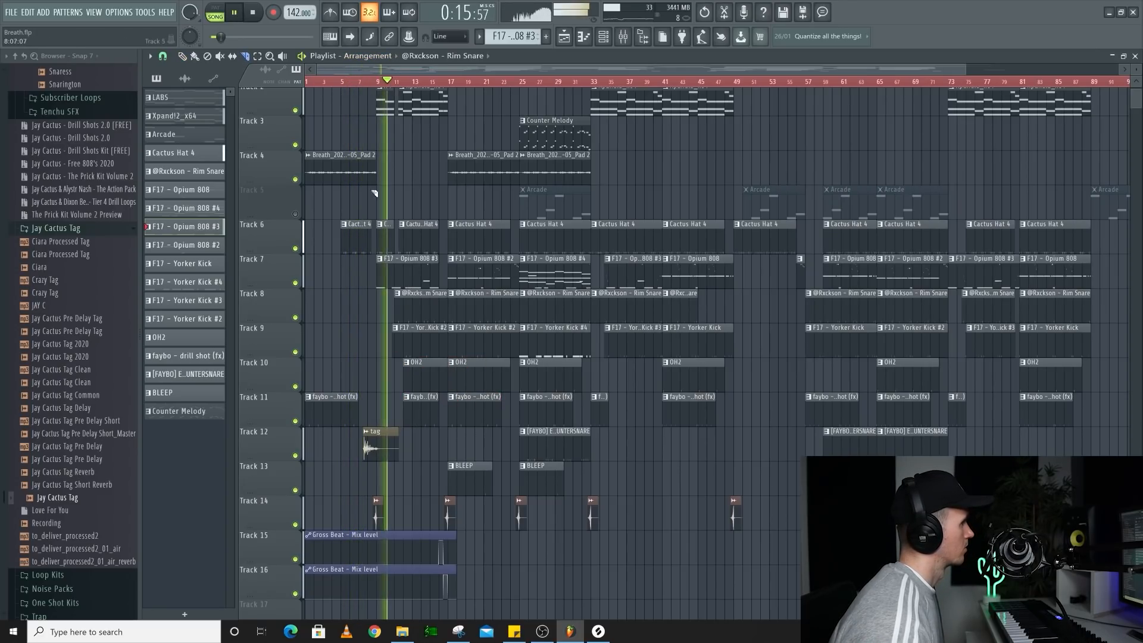
scroll(417, 306, up, 4)
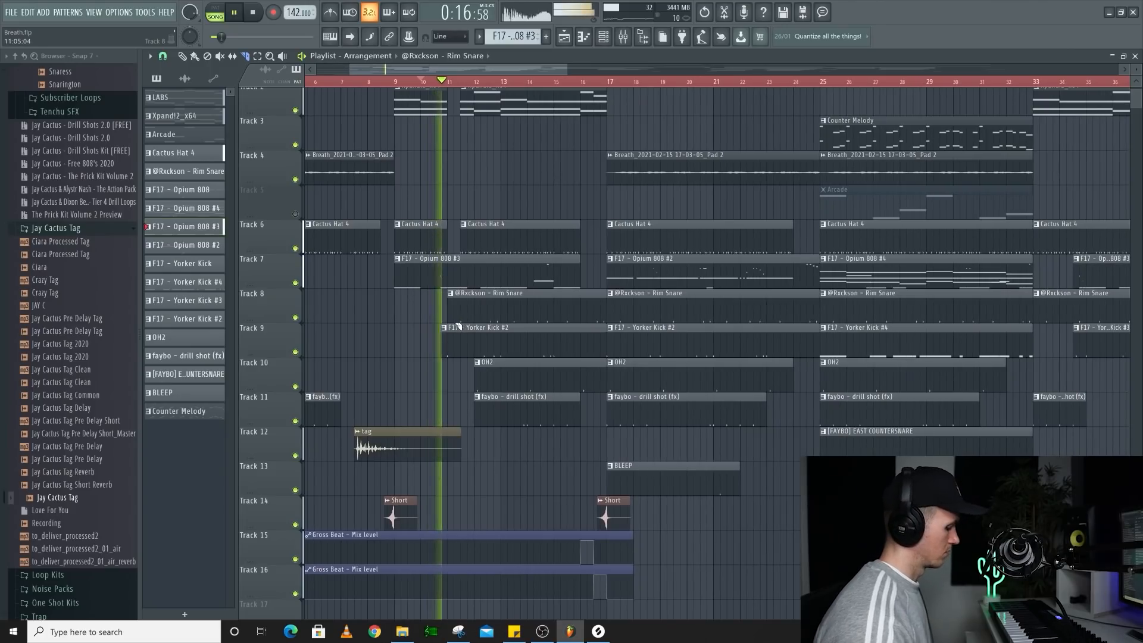
Play the arrangement from bar 11 past bar 17 and examine how the clips are laid out across all tracks.
key(p)
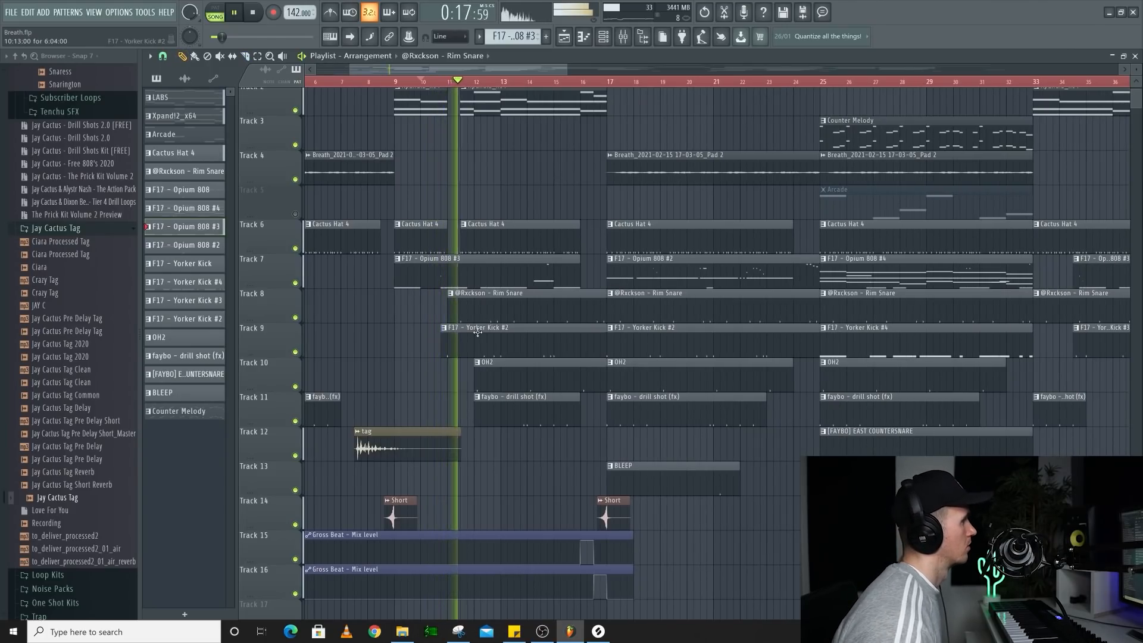
scroll(500, 288, down, 2)
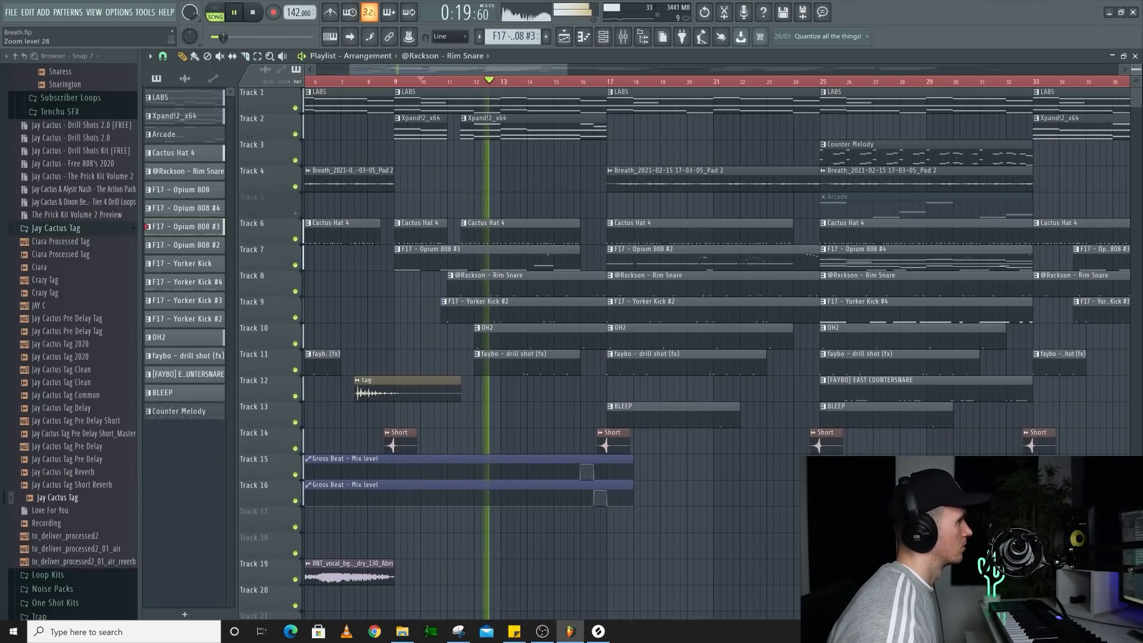
scroll(579, 468, down, 2)
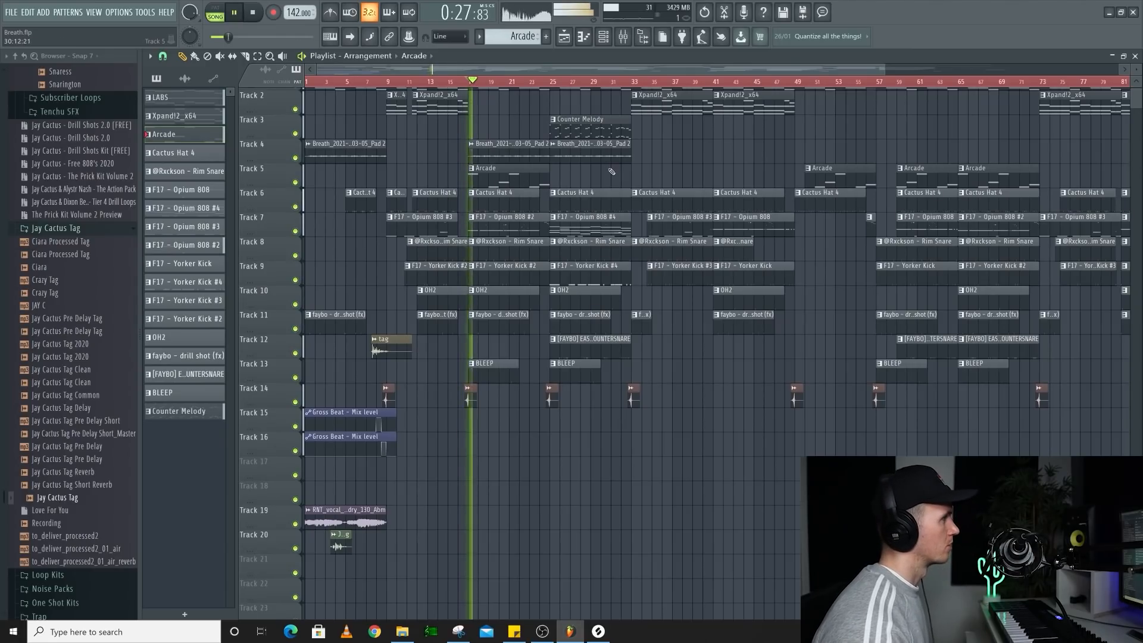
scroll(735, 201, up, 1)
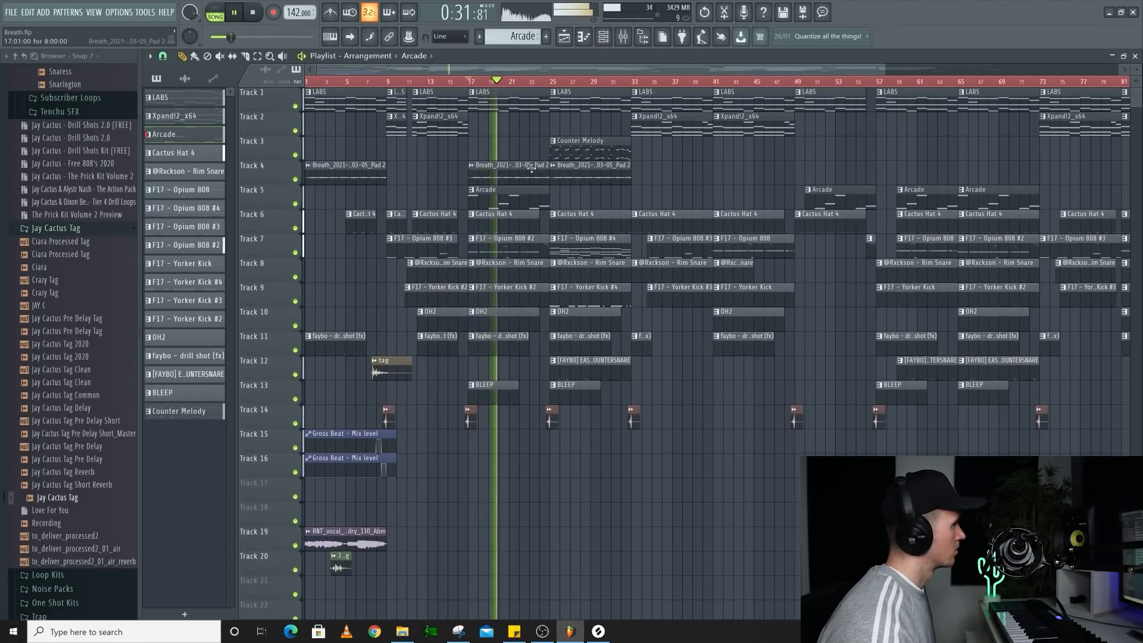
key(space)
scroll(439, 85, down, 2)
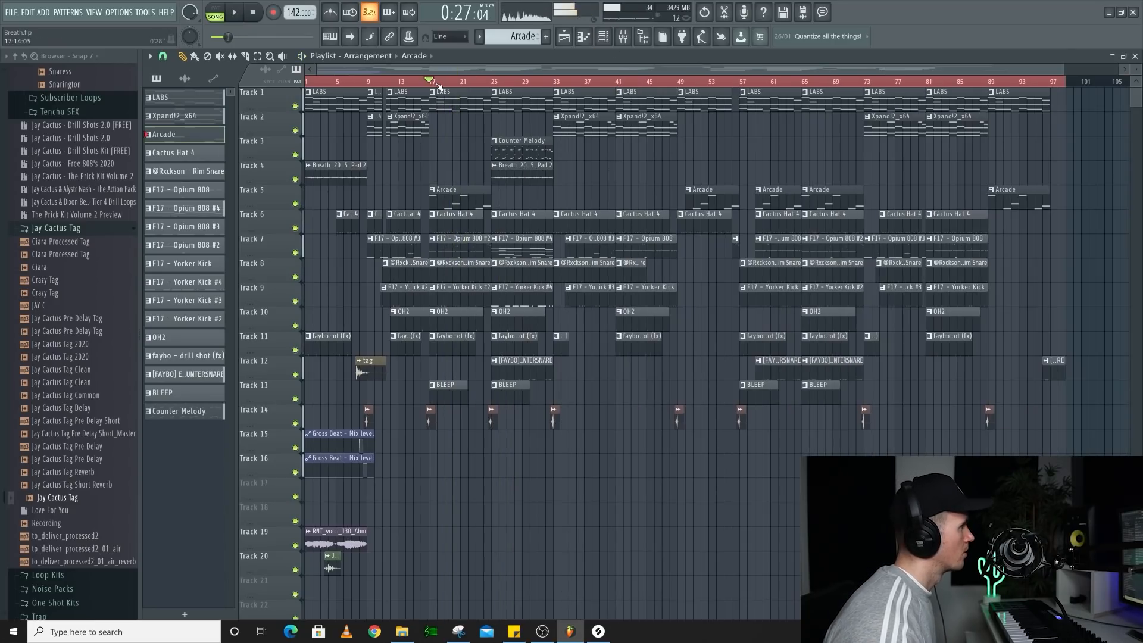
Select bars 17 to 25 in the playlist and play them while examining the F17 - Opium 808 #5 notes in the piano roll.
drag(431, 82, 491, 88)
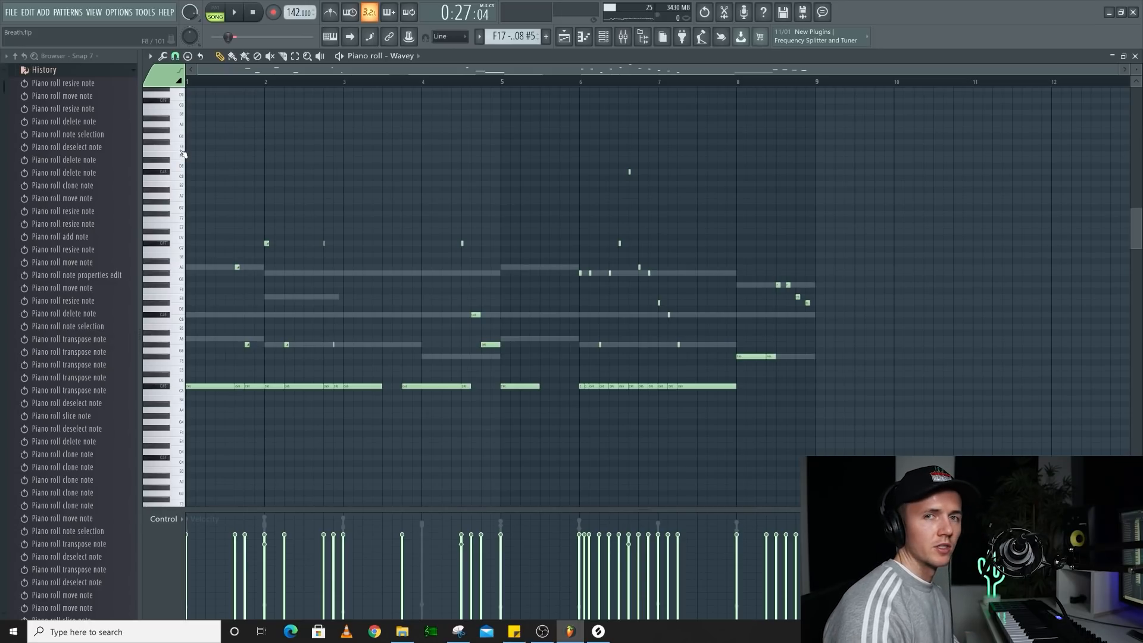
key(space)
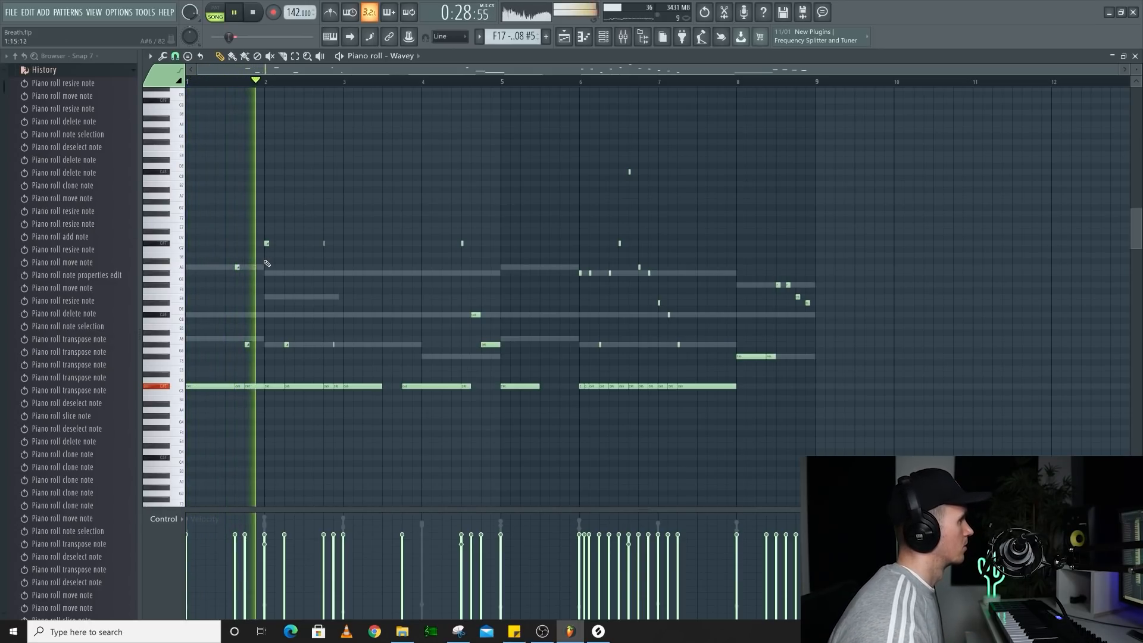
ctrl+scroll(323, 275, up, 1)
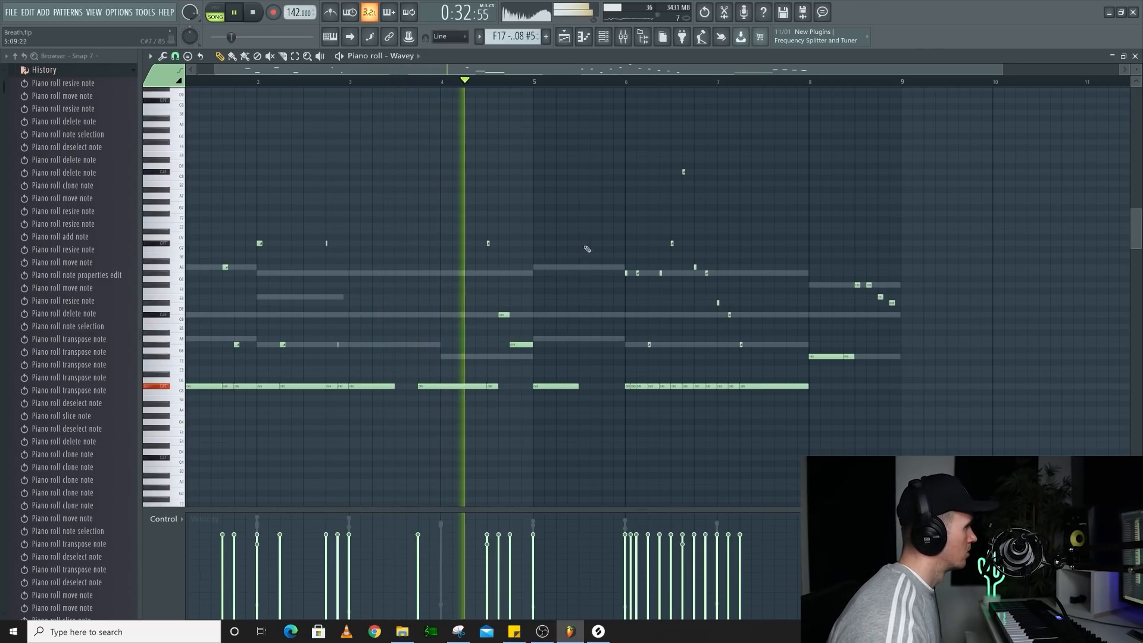
ctrl+scroll(576, 261, down, 1)
ctrl+scroll(576, 261, up, 2)
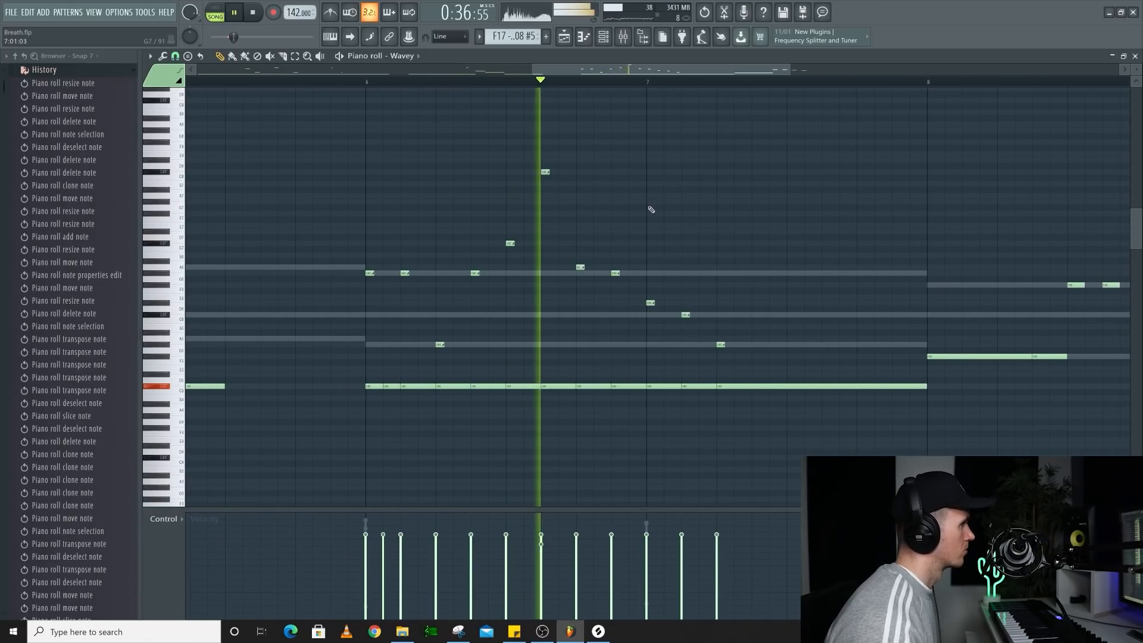
ctrl+scroll(582, 220, down, 1)
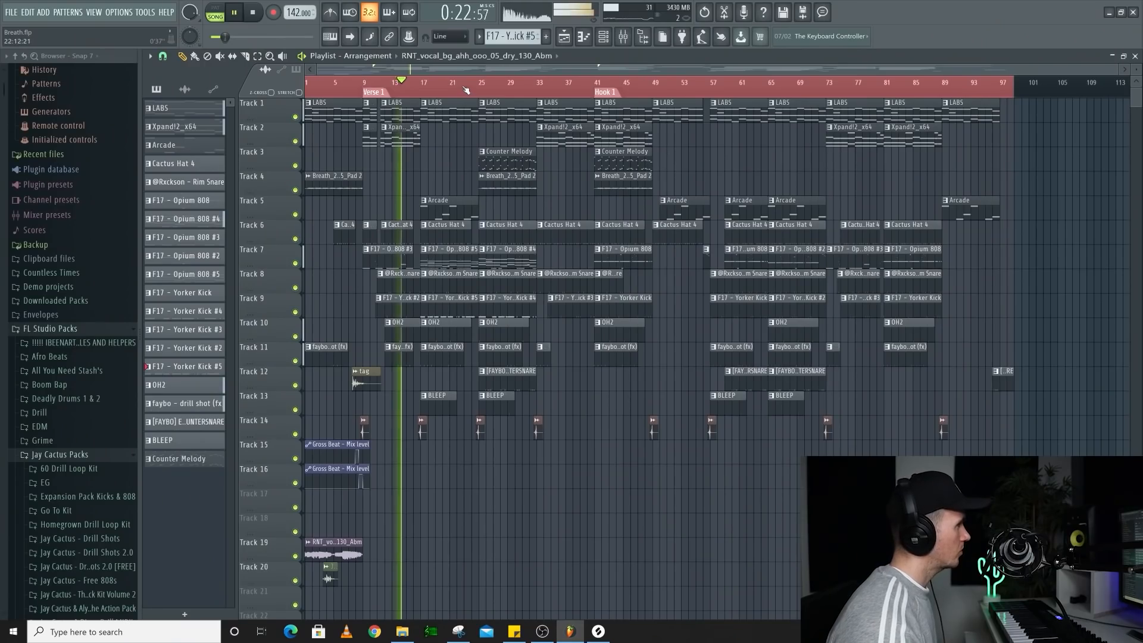
Cut short gaps into the Counter Melody clip on Track 3 between bars 25 and 33.
ctrl+scroll(448, 148, up, 2)
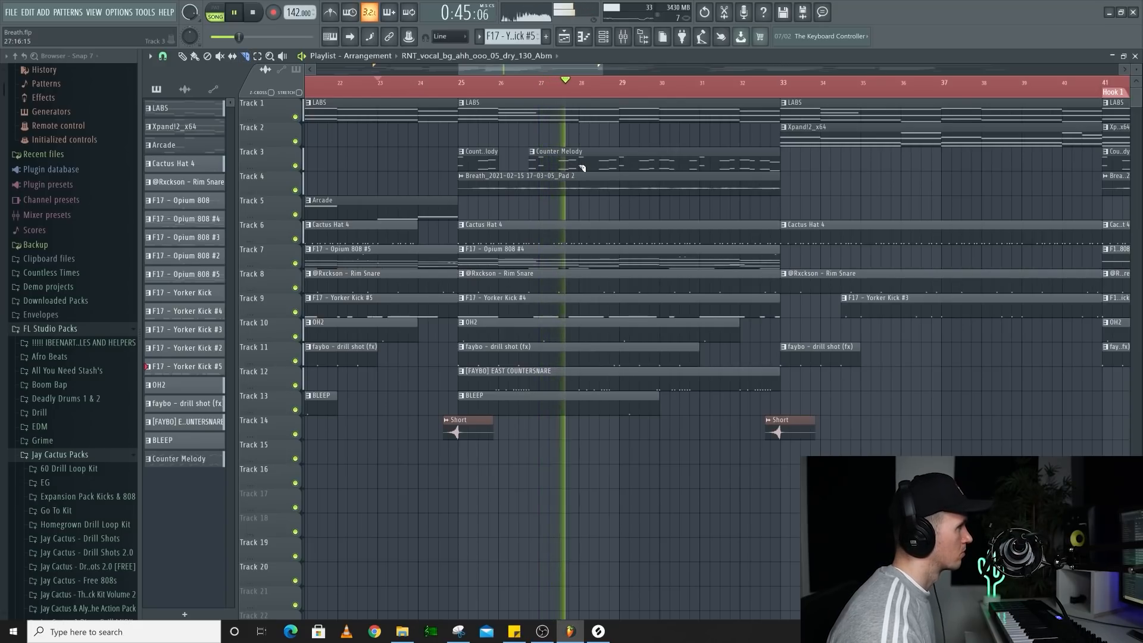
click(610, 168)
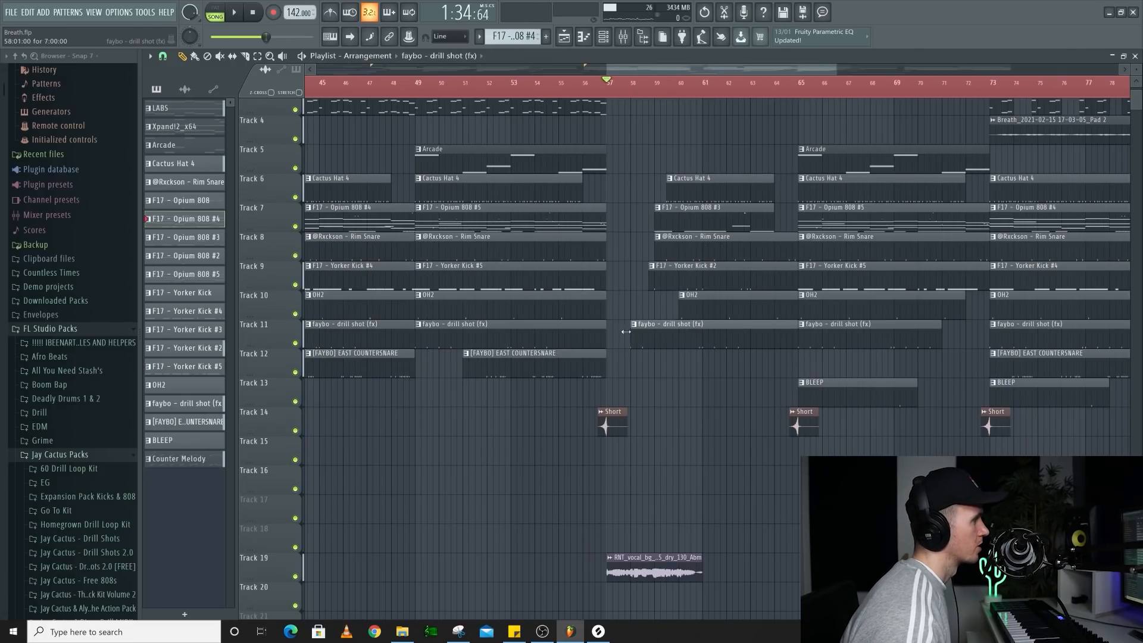
Extend the start of the faybo - drill shot (fx) clip on Track 11 back to bar 57 and play the section.
key(space)
scroll(668, 390, down, 3)
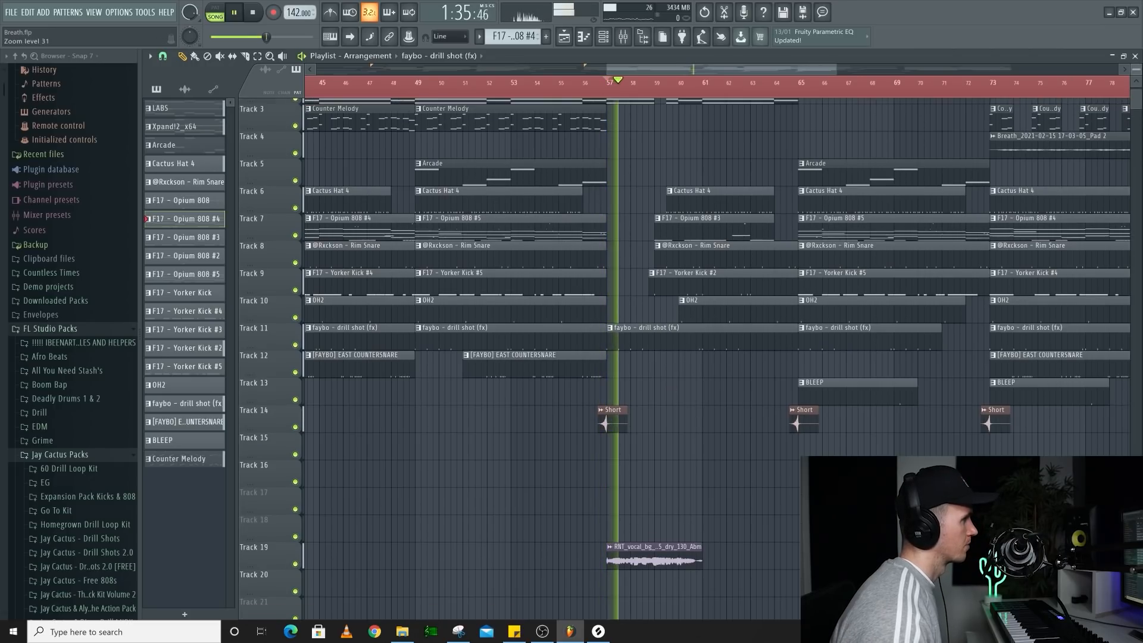
scroll(661, 441, up, 3)
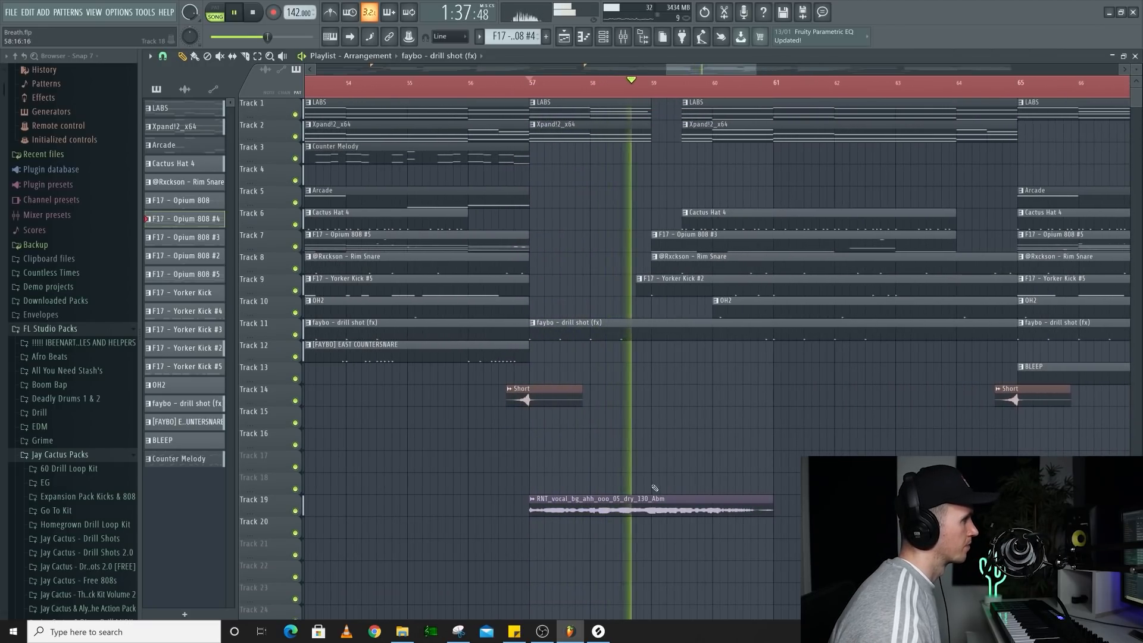
Cut the first half of bar 59 out of the vocal clip on Track 19 and play the section.
key(space)
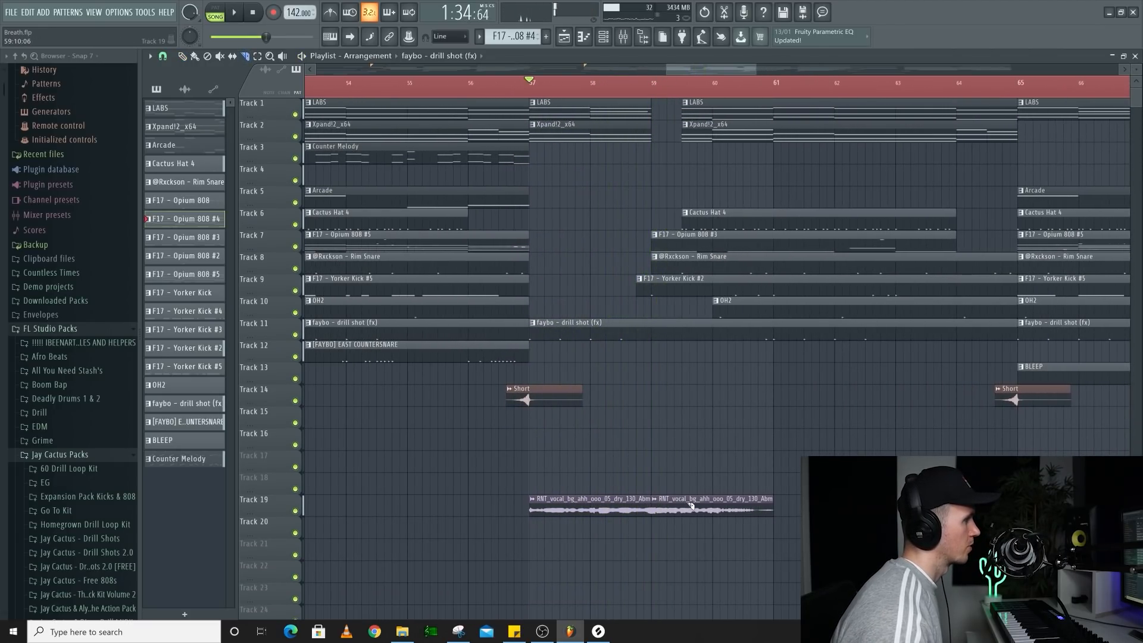
right_click(683, 505)
key(space)
key(p)
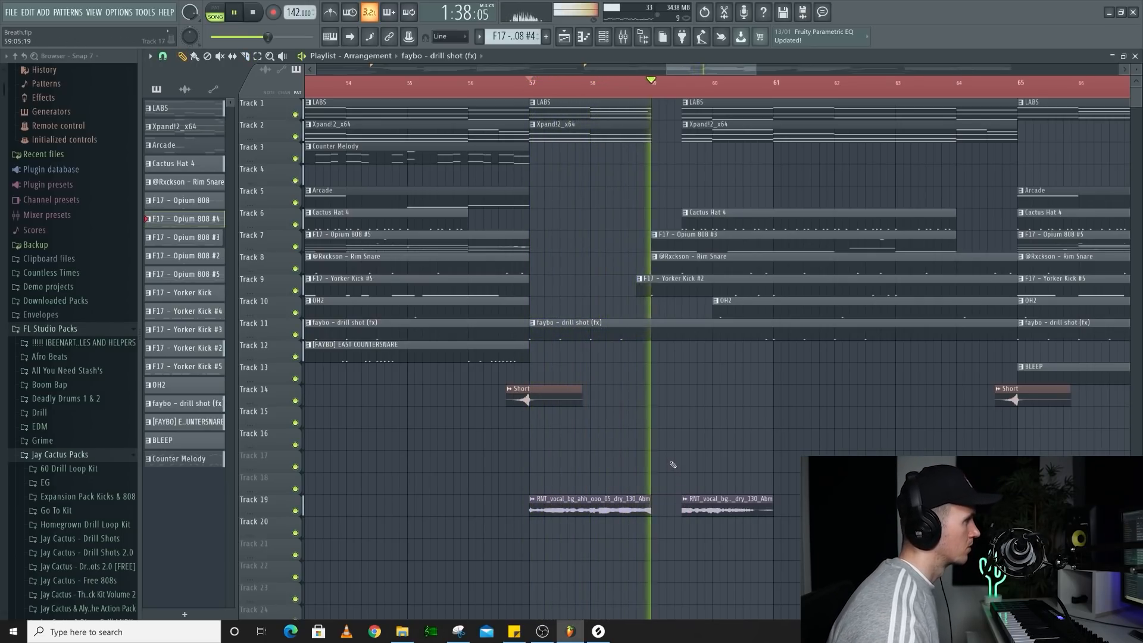
scroll(673, 467, down, 6)
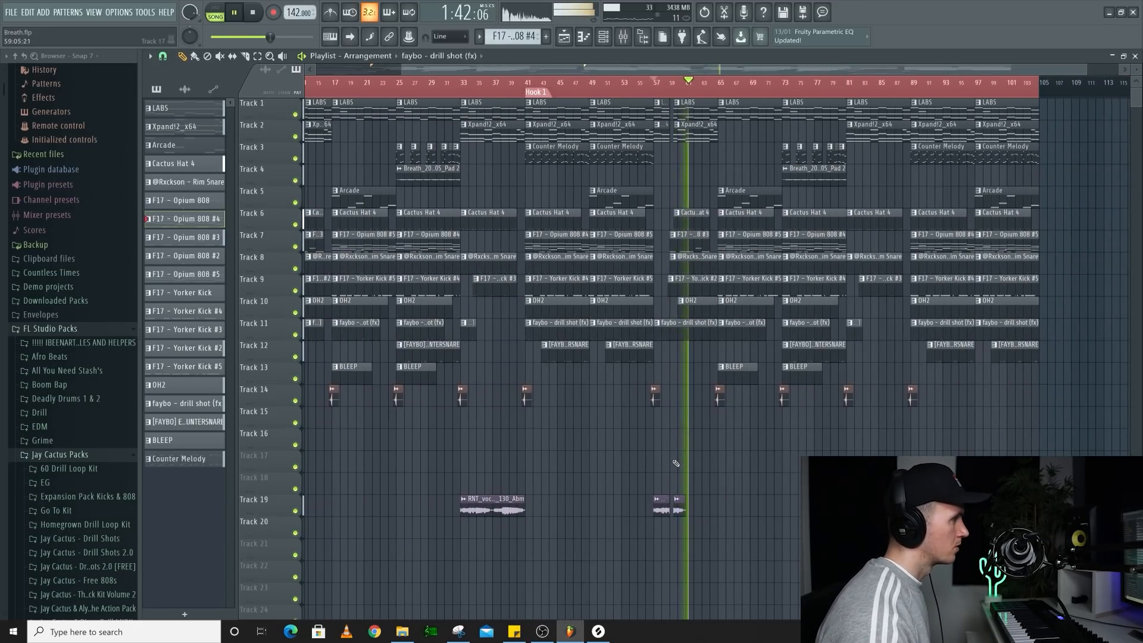
scroll(667, 466, down, 2)
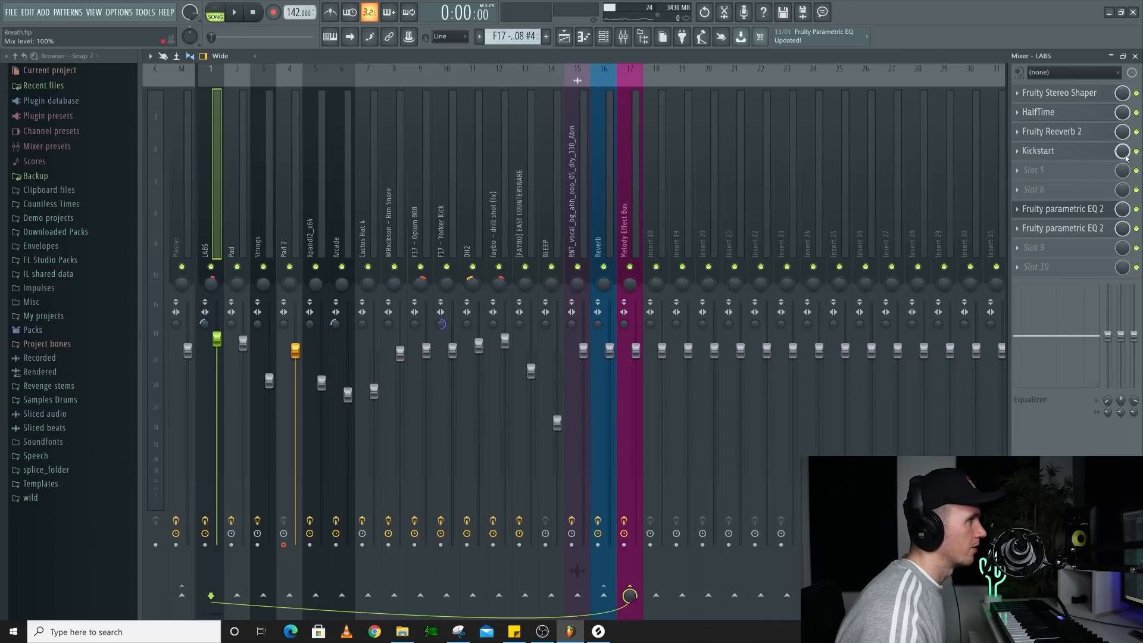
Create an automation clip for the Kickstart mix level on the LABS mixer track and shape it over the opening bars in the playlist.
right_click(1123, 153)
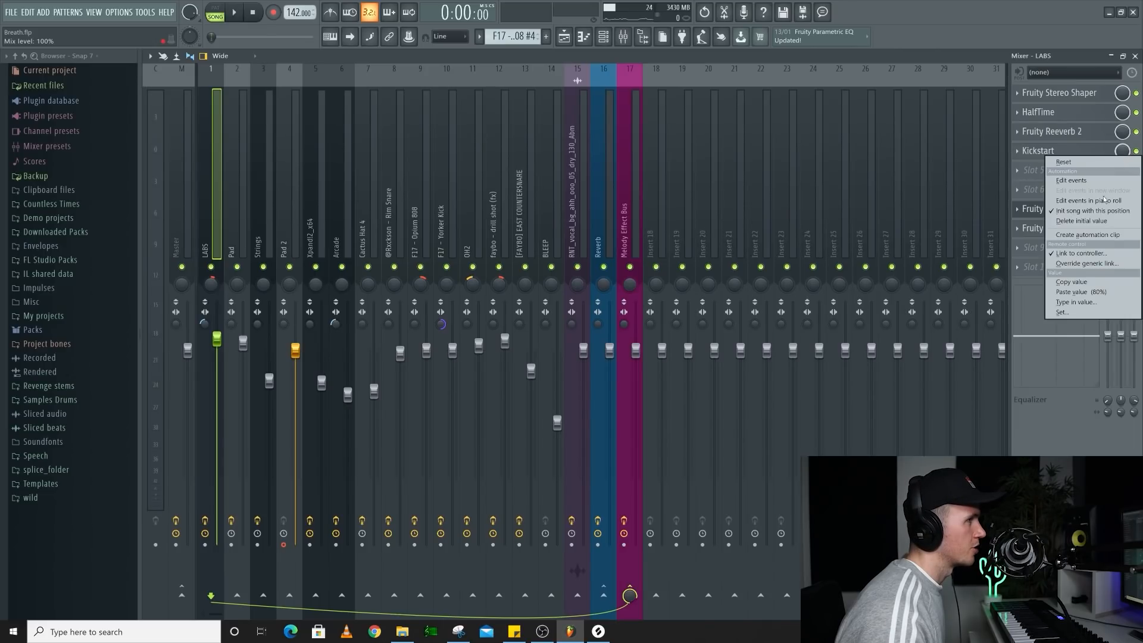
click(1088, 235)
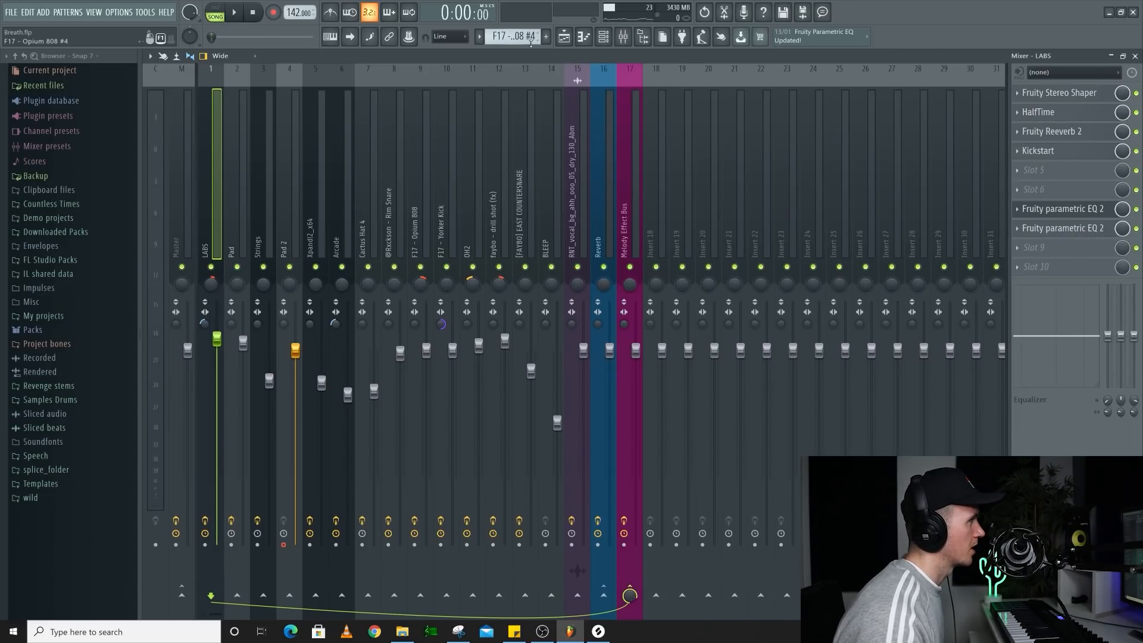
click(564, 37)
drag(308, 463, 363, 464)
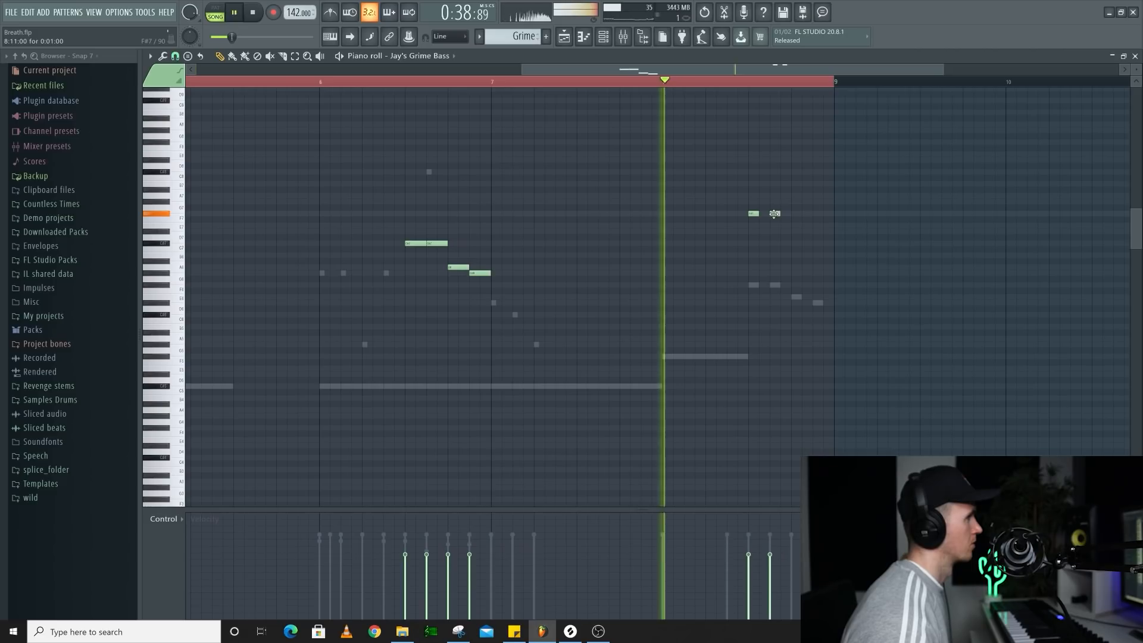
Add two lower notes at the end of bar 8 in the Jay's Grime Bass line, following the 808's ghost notes.
click(795, 227)
click(817, 232)
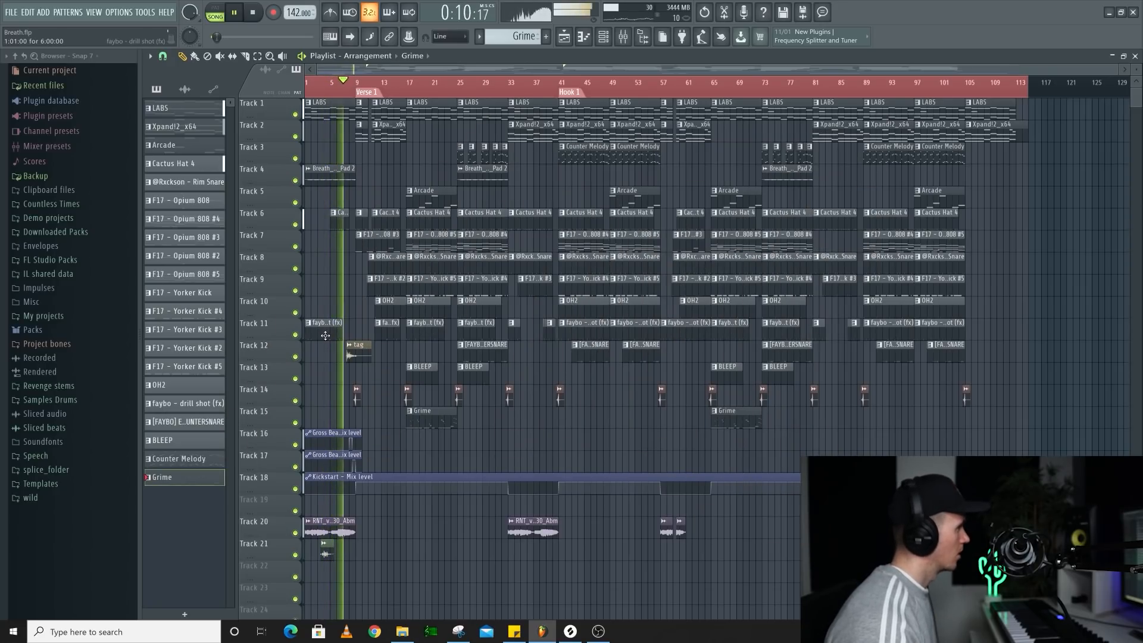
Play the full arrangement from the intro through Hook 1 into the second verse and review the clips on every track.
scroll(336, 327, up, 3)
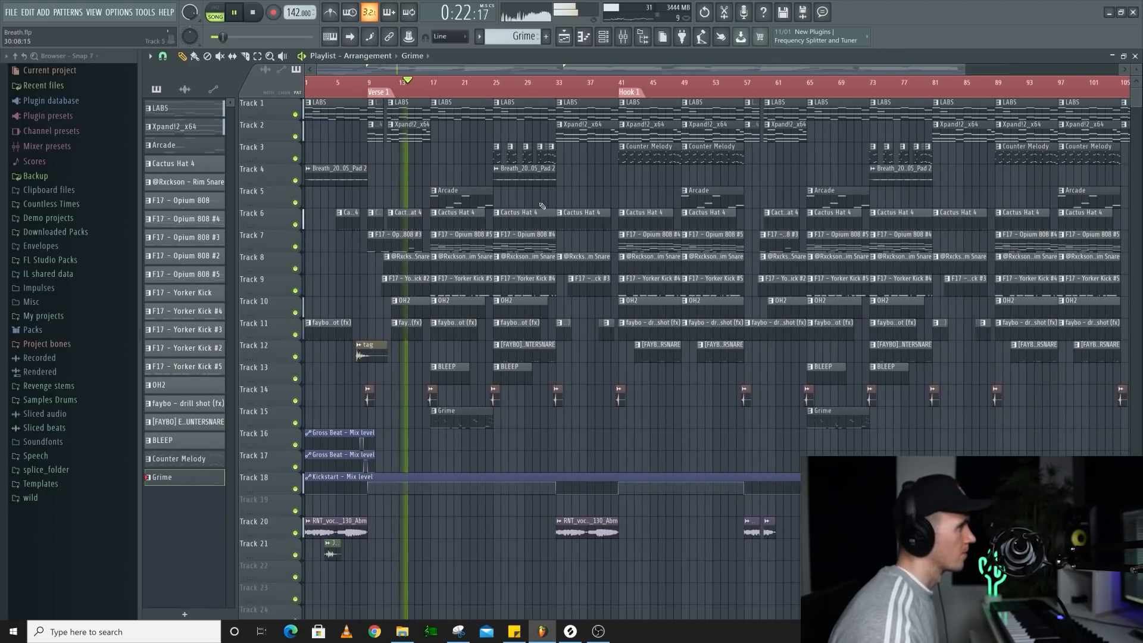
scroll(486, 352, up, 4)
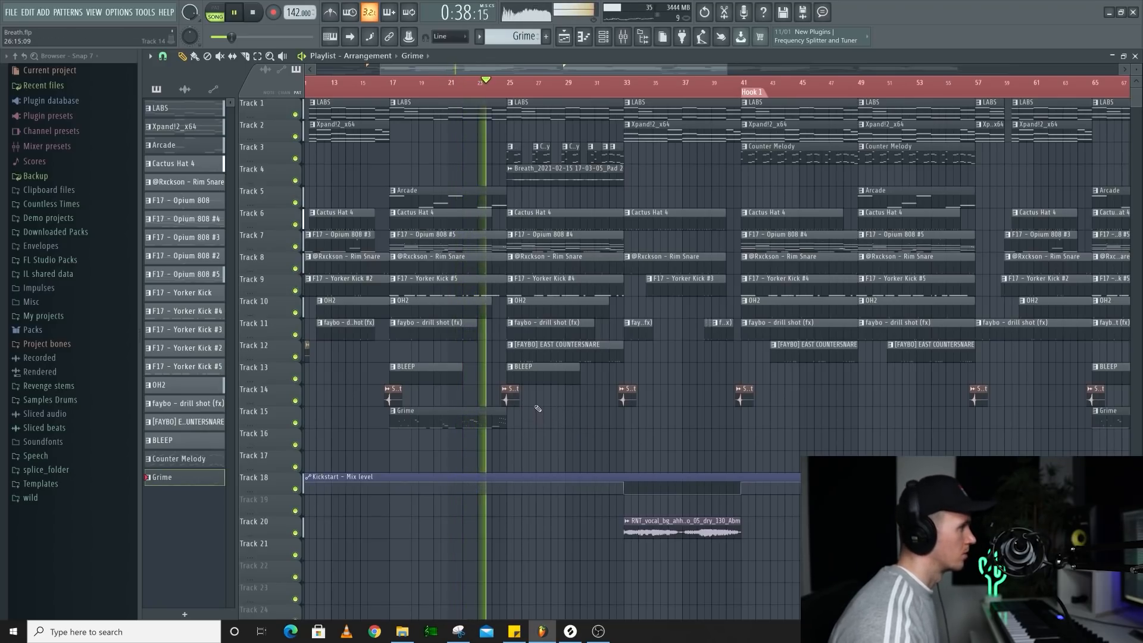
scroll(532, 416, down, 3)
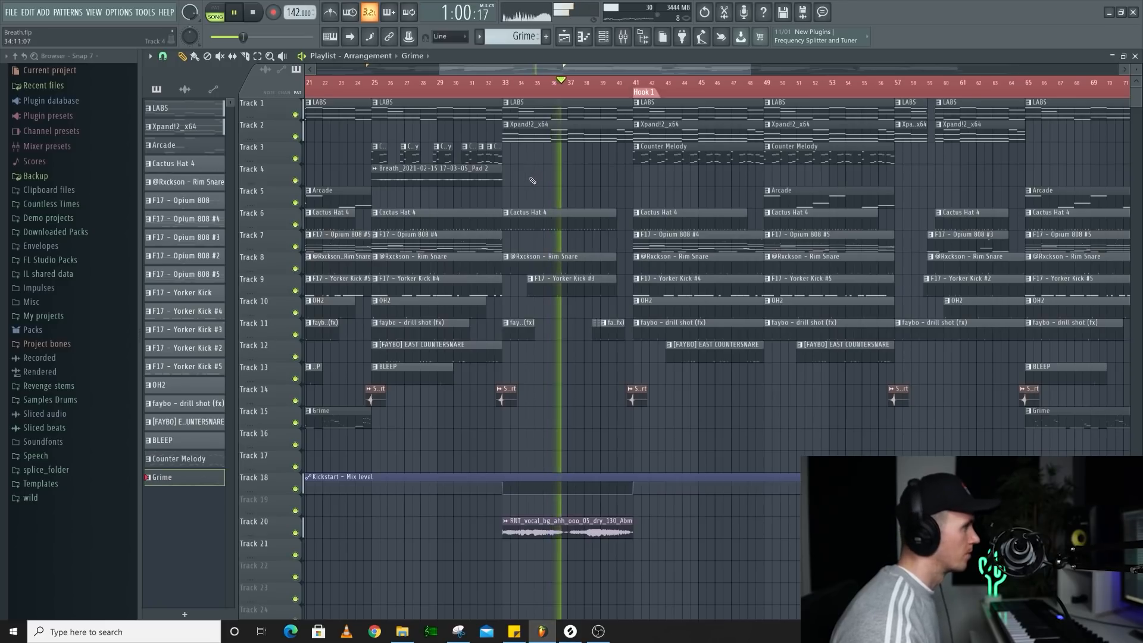
scroll(530, 183, down, 3)
scroll(530, 182, up, 4)
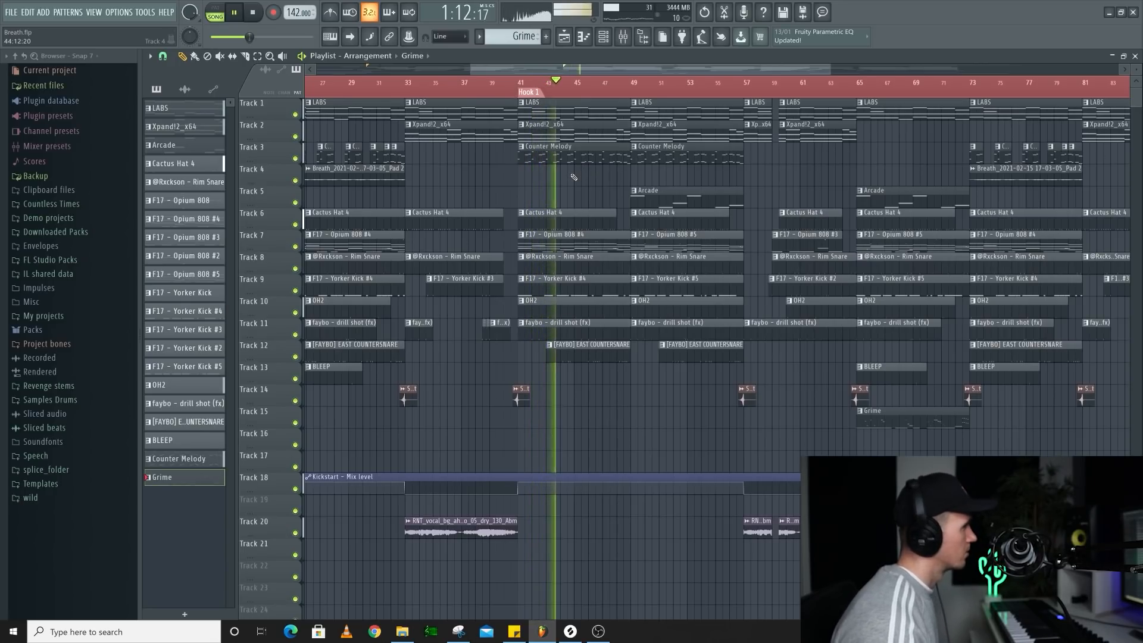
scroll(568, 186, down, 2)
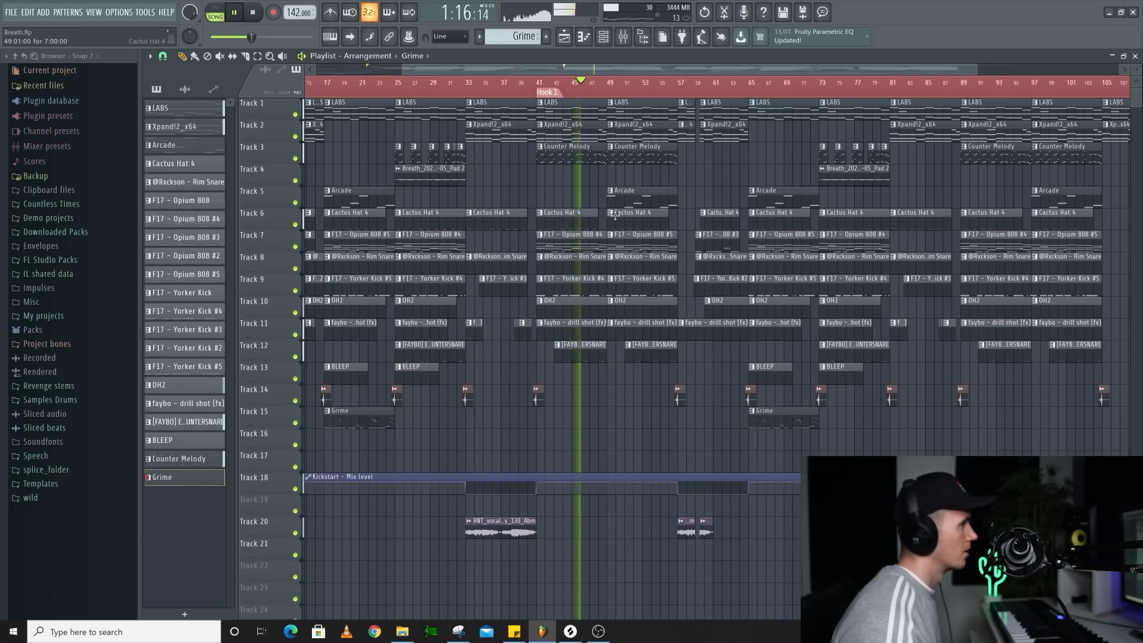
scroll(615, 215, up, 3)
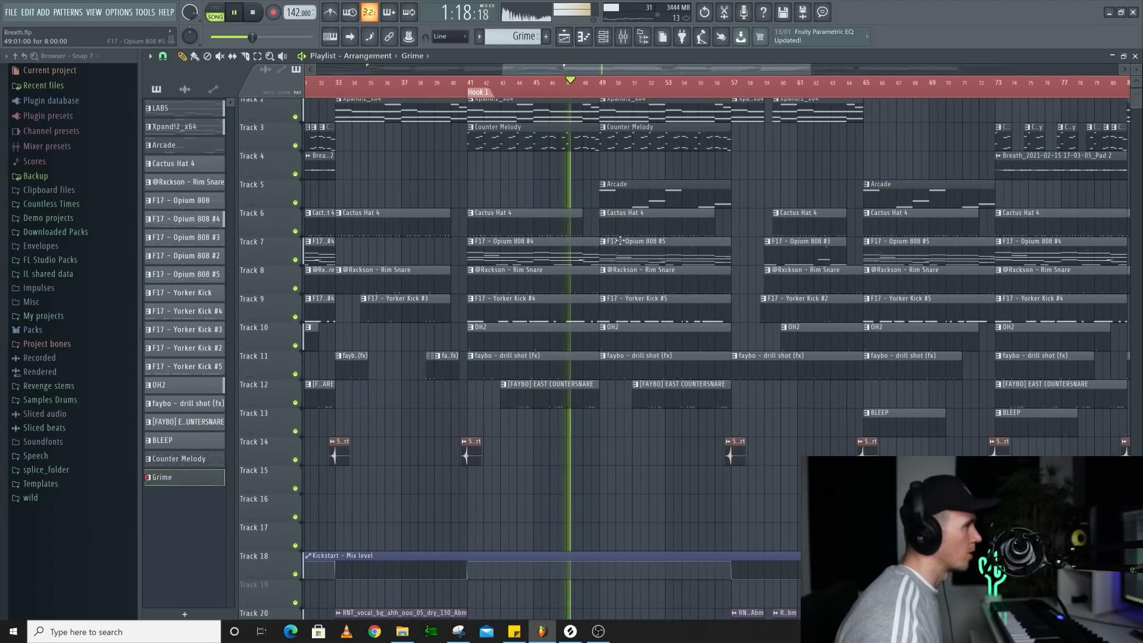
scroll(681, 234, down, 1)
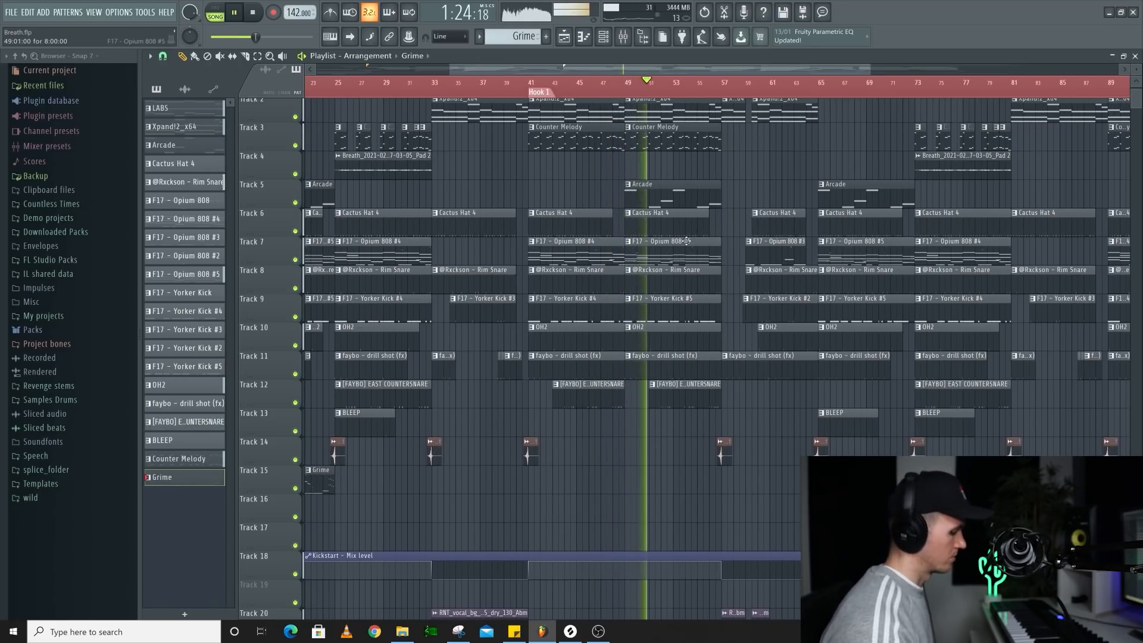
scroll(637, 226, up, 1)
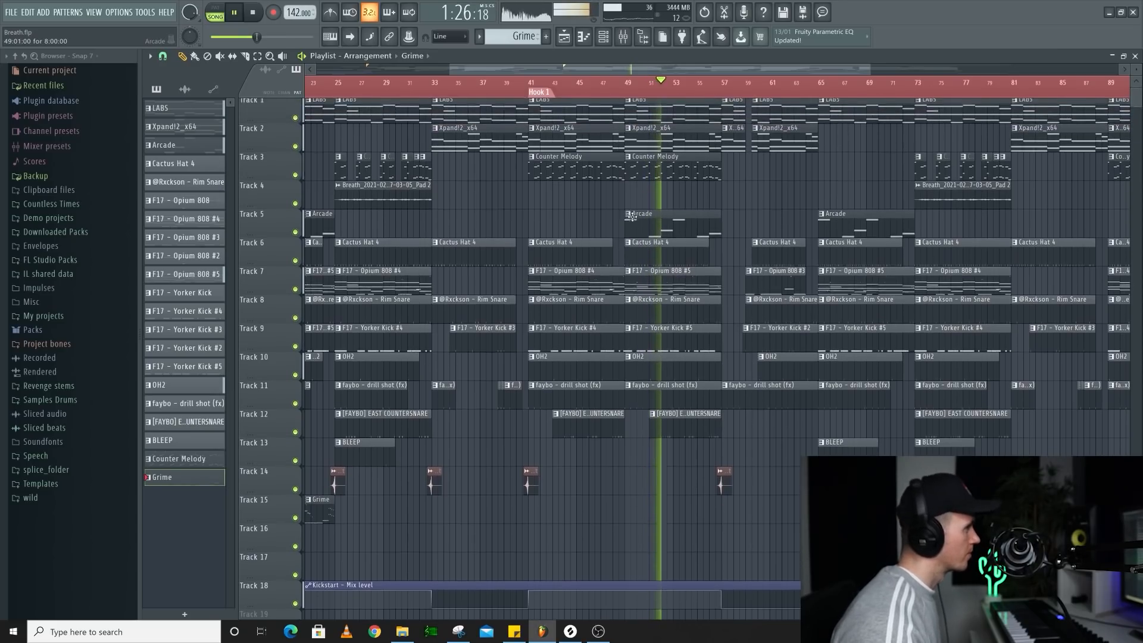
scroll(630, 224, down, 3)
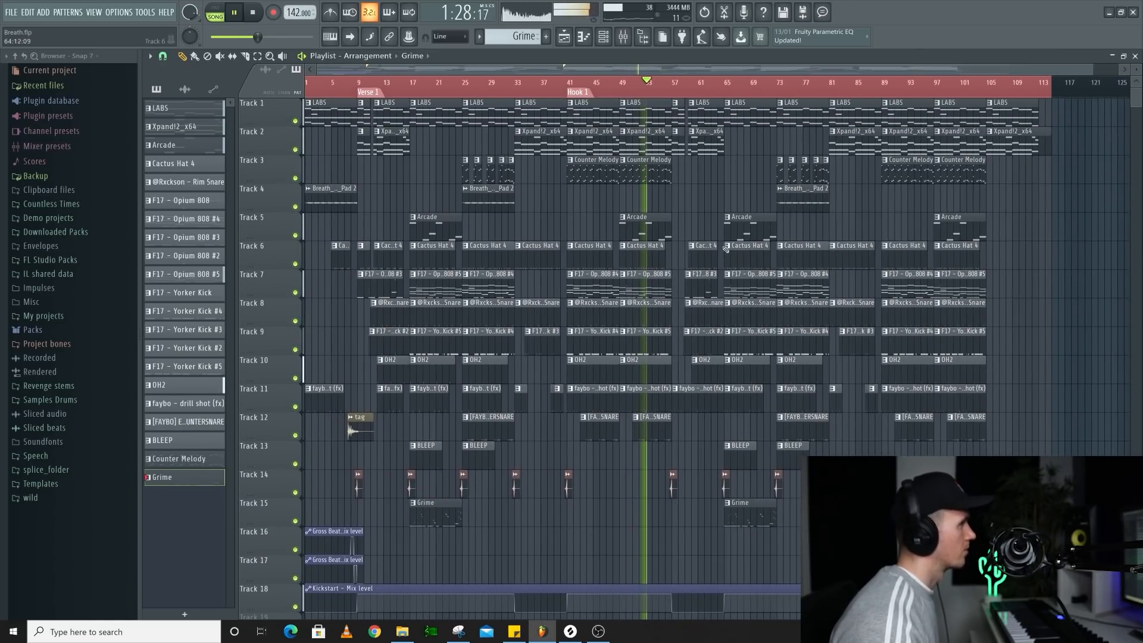
scroll(888, 212, up, 3)
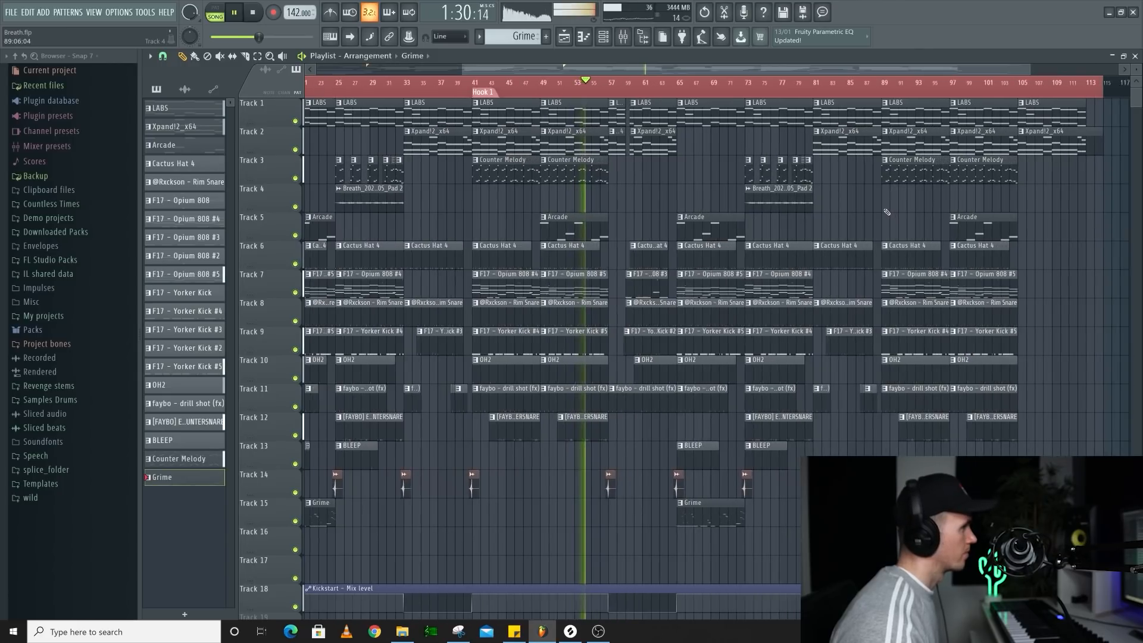
scroll(888, 212, down, 1)
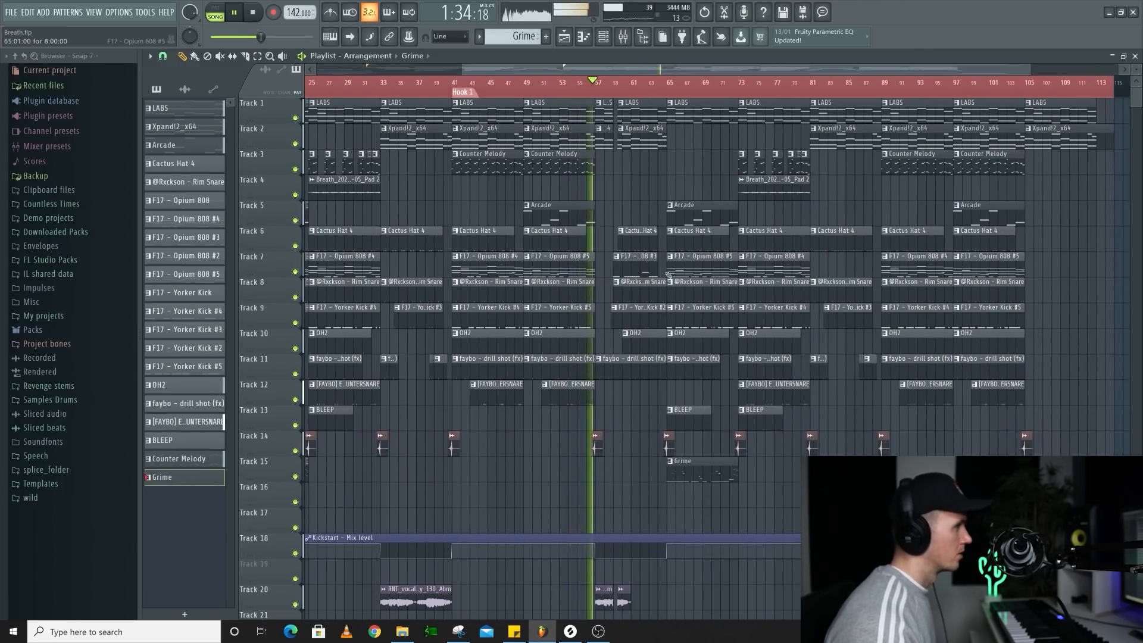
scroll(669, 269, up, 2)
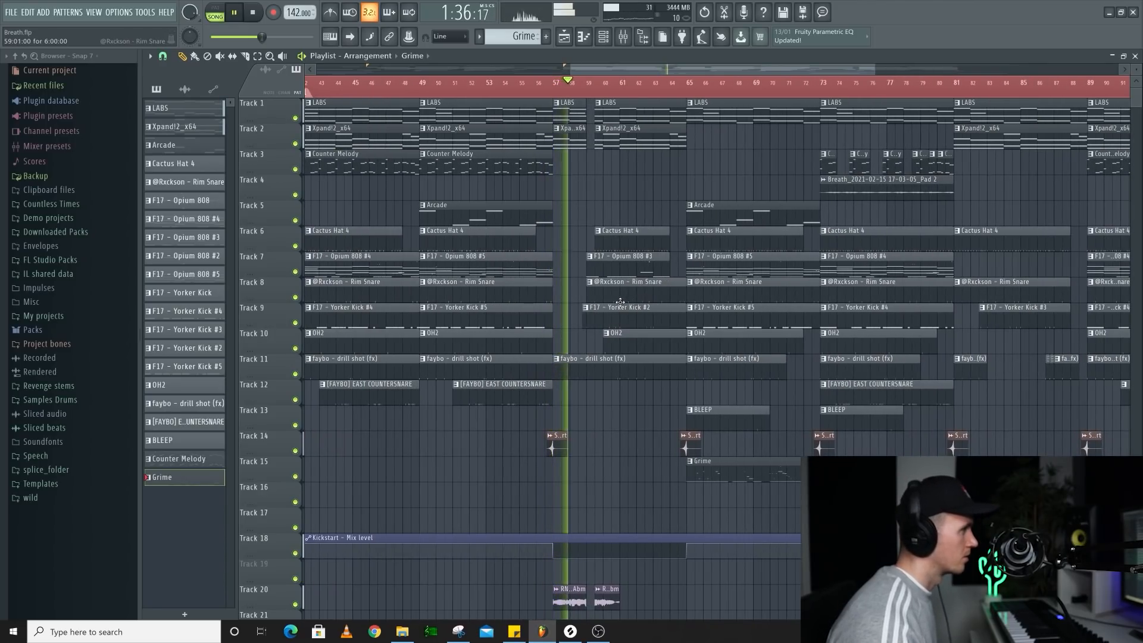